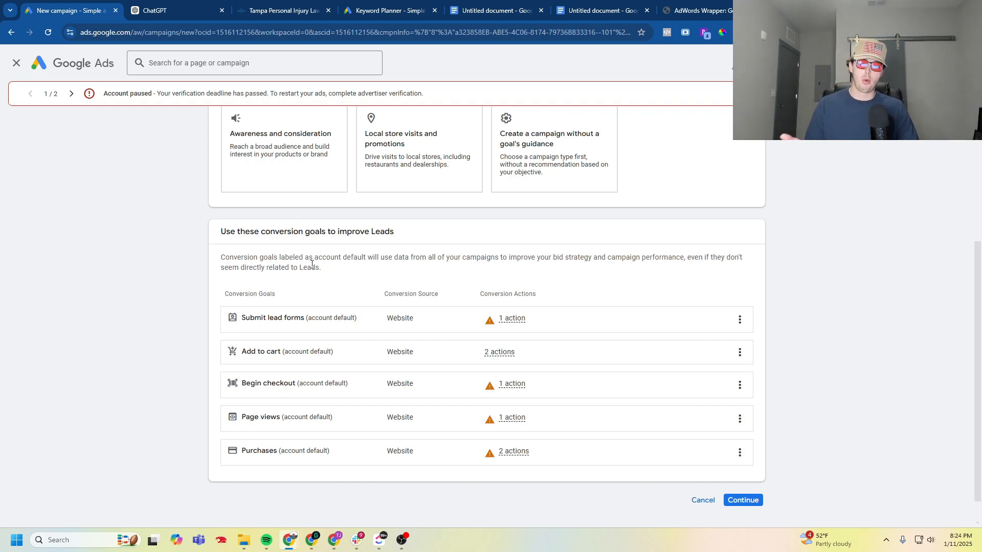
- Keep only Submit lead forms among the conversion goals for the Leads campaign and continue to the campaign type selection
drag(279, 451, 231, 457)
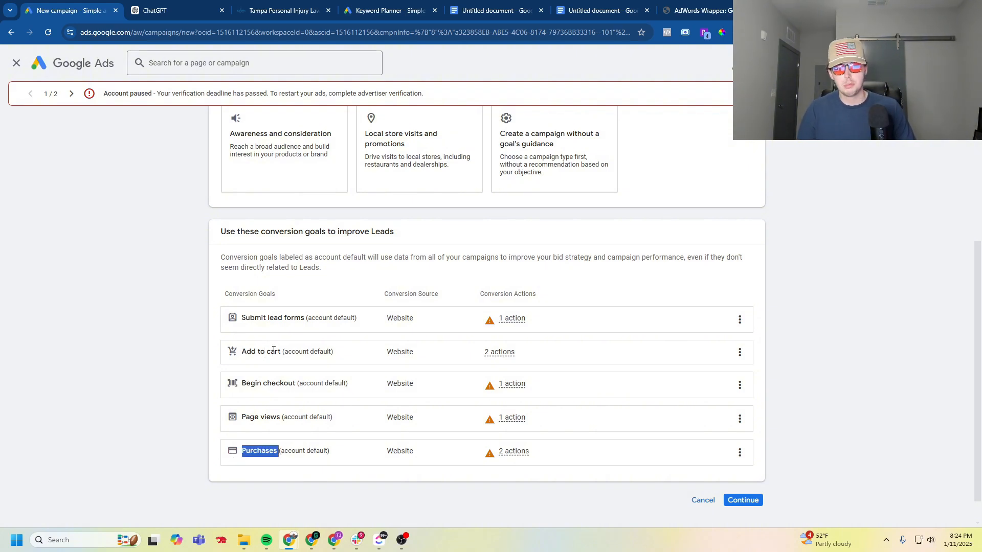
click(192, 387)
drag(241, 454, 263, 457)
click(295, 451)
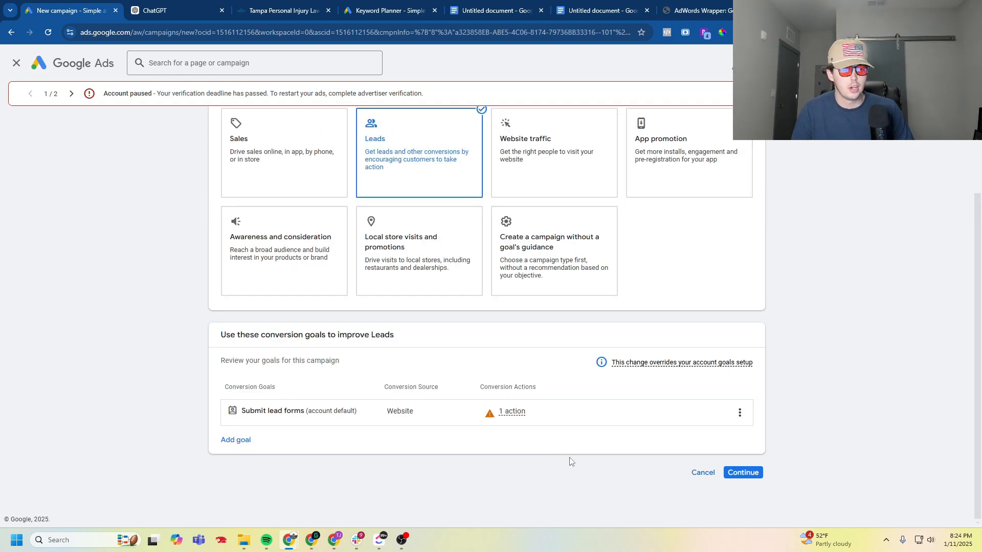
click(741, 475)
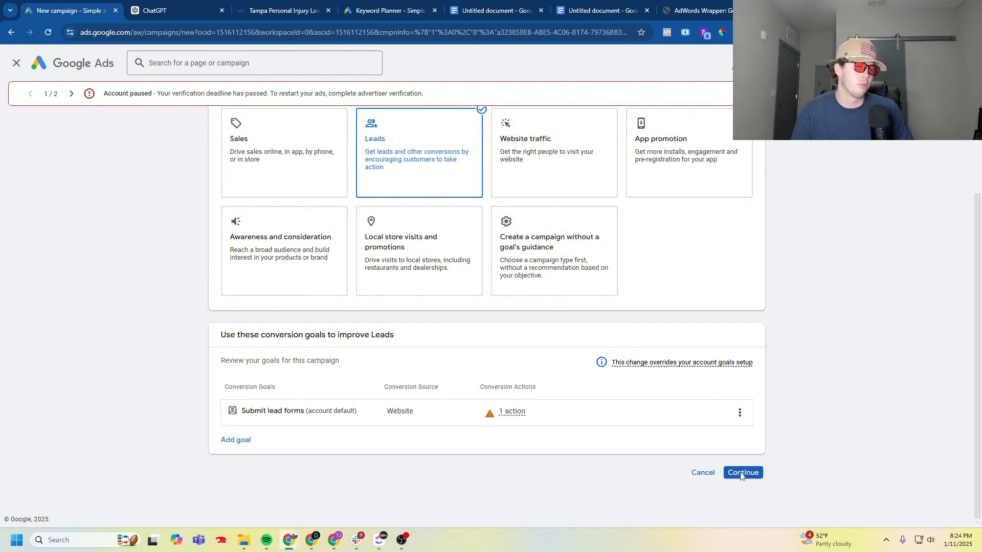
- Choose Search as the campaign type and enable website visits as the way to reach the goal
click(315, 299)
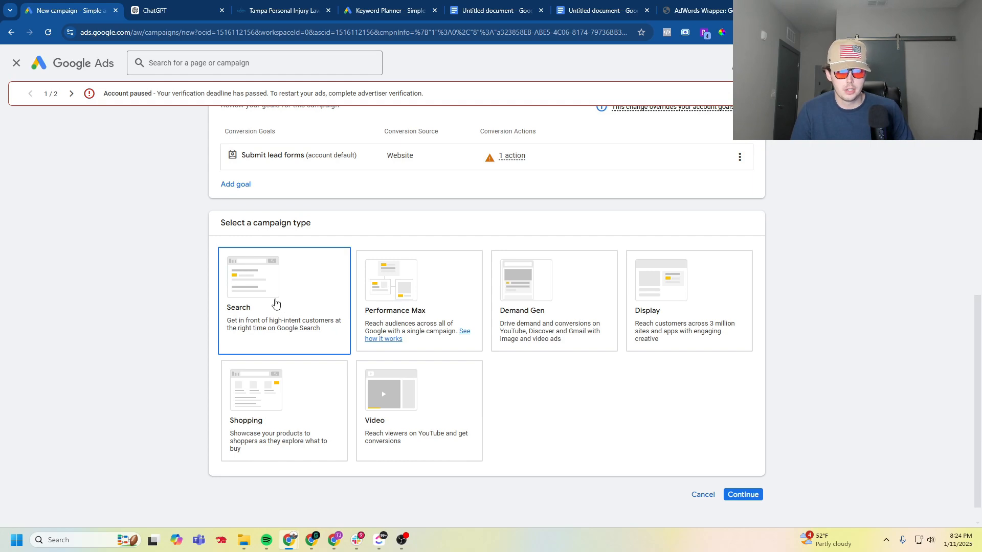
click(283, 300)
scroll(526, 401, down, 3)
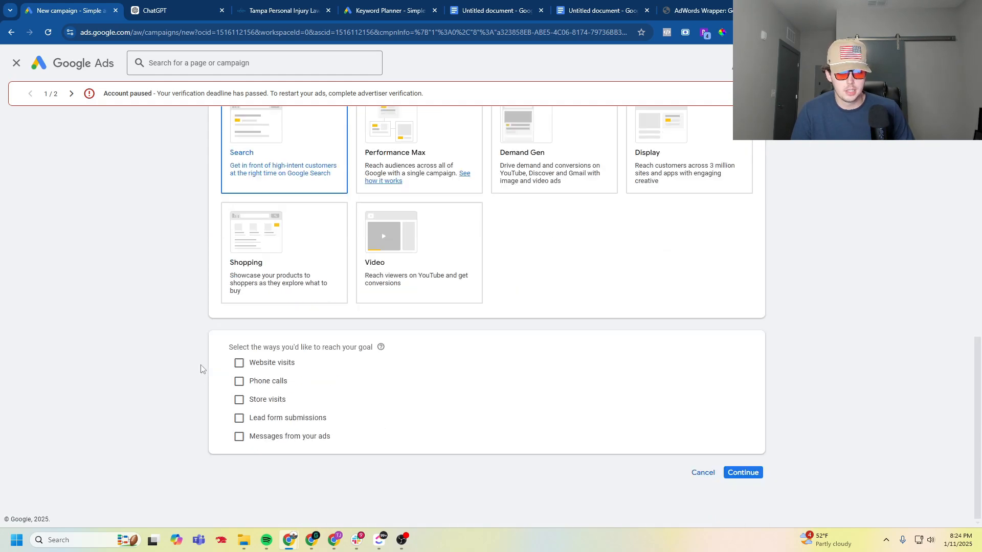
click(239, 363)
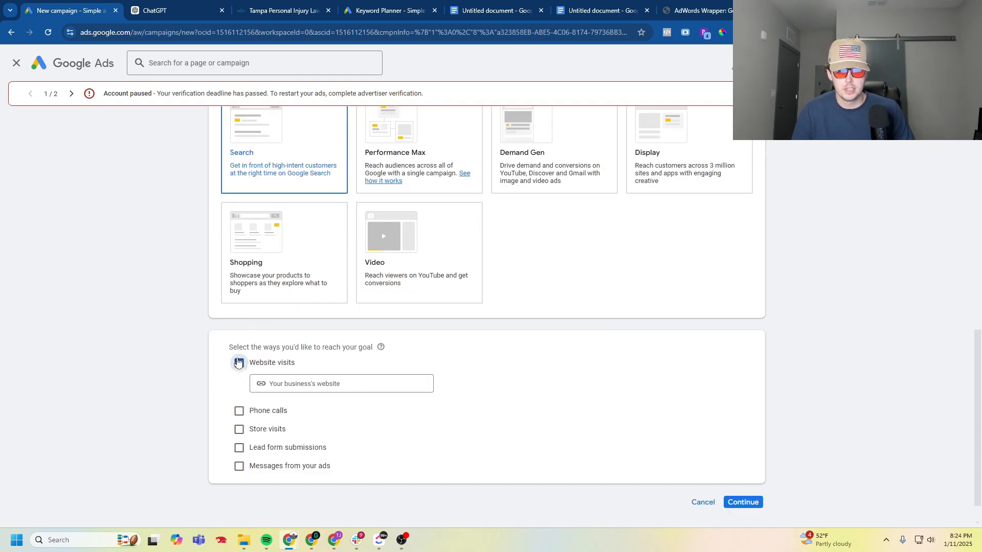
click(261, 7)
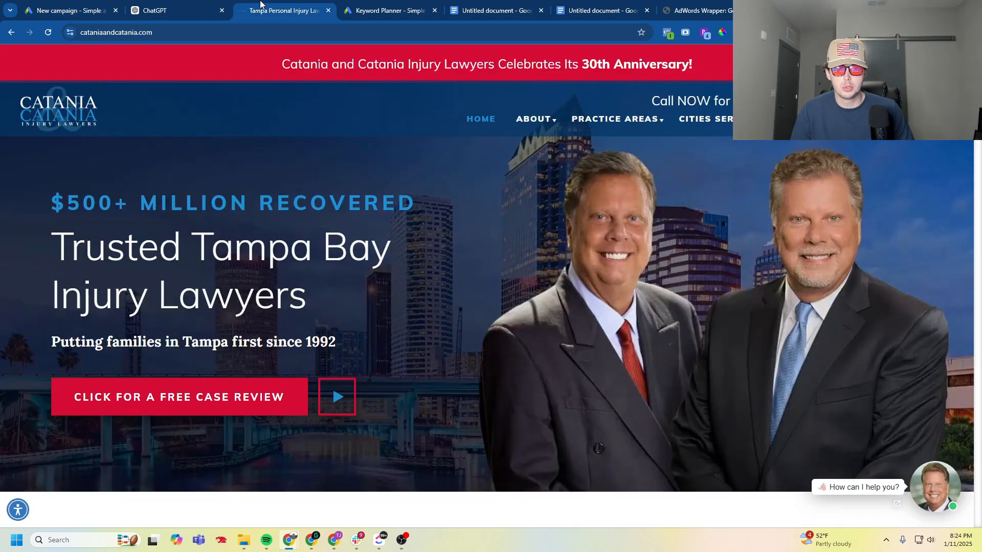
click(257, 32)
right_click(257, 32)
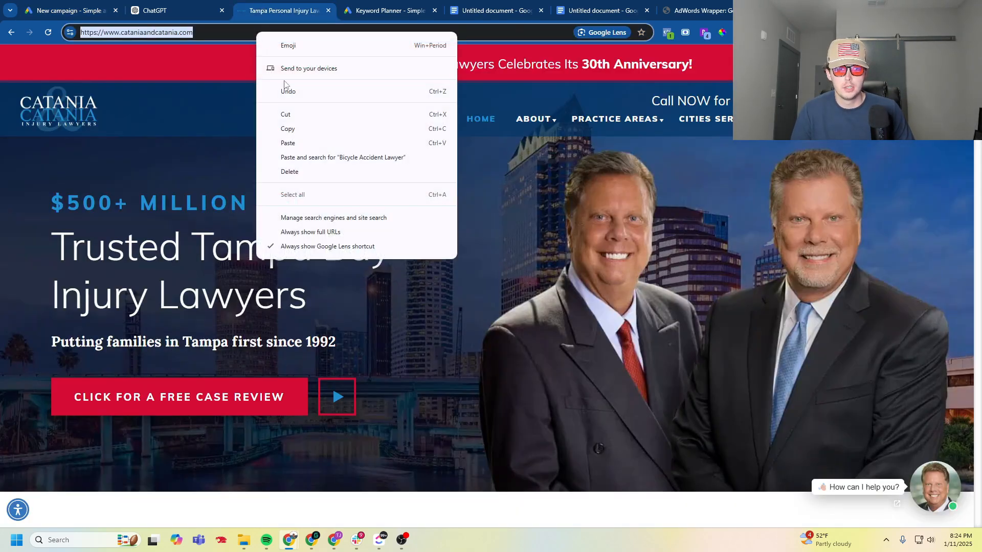
click(329, 134)
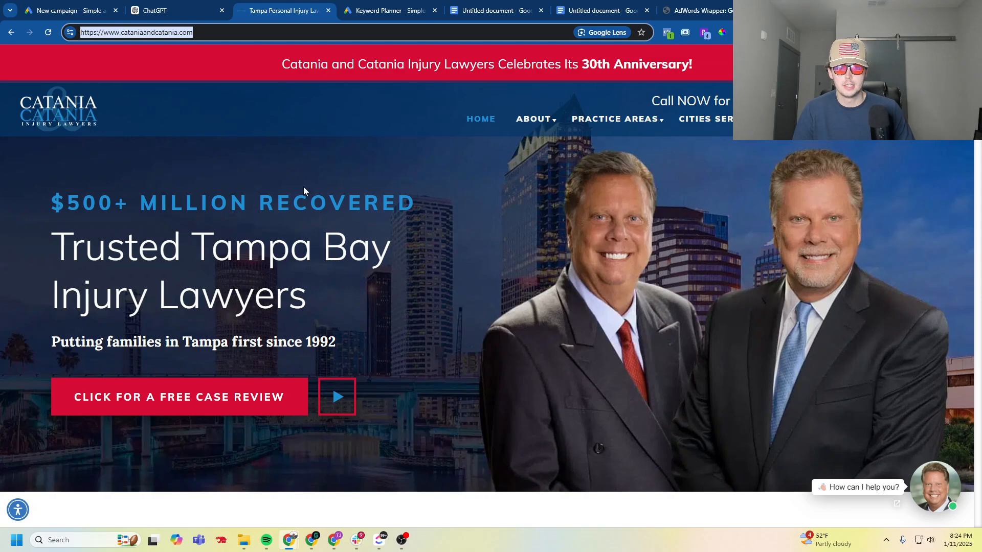
click(76, 10)
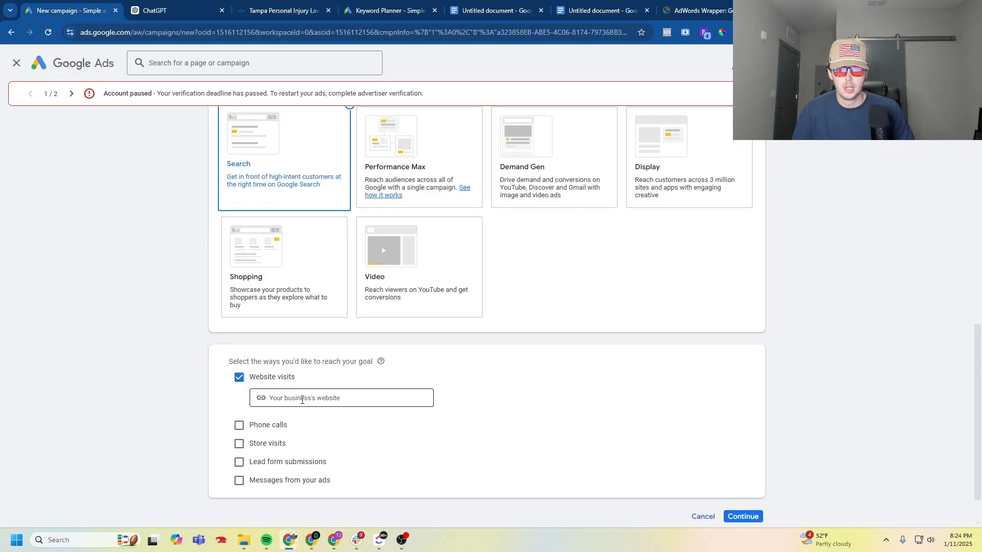
right_click(305, 398)
click(363, 258)
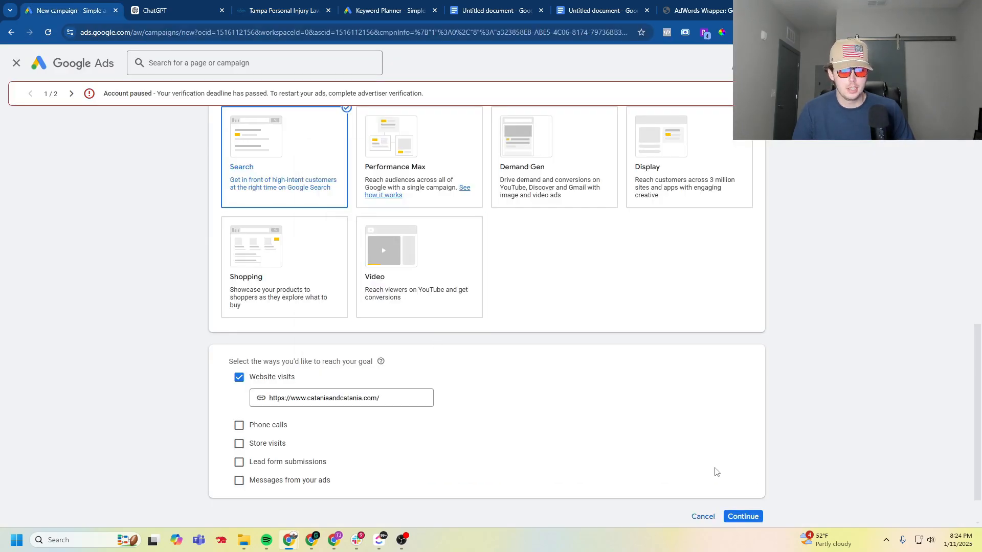
- Name the campaign "Law PI" and continue to the bidding settings
scroll(171, 285, down, 3)
click(298, 416)
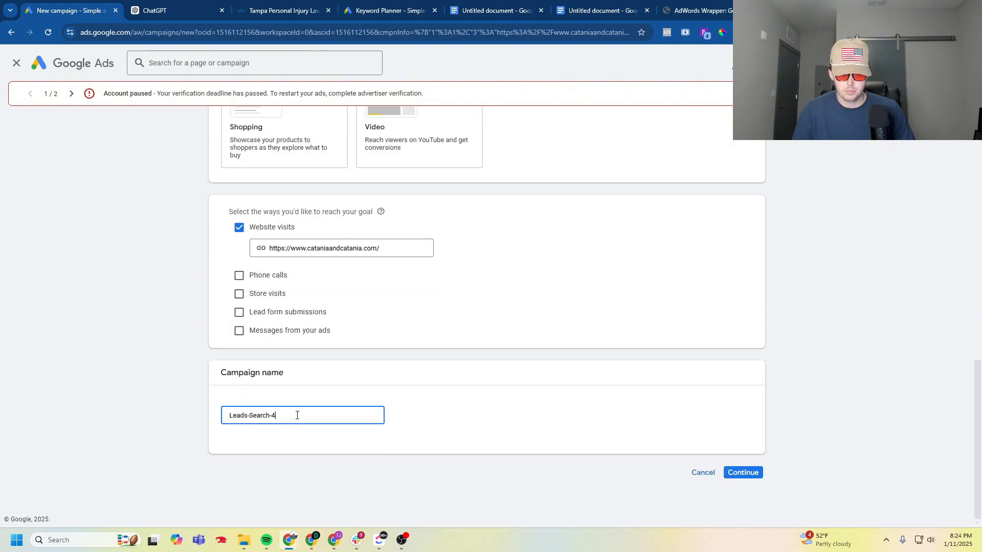
key(ctrl+a)
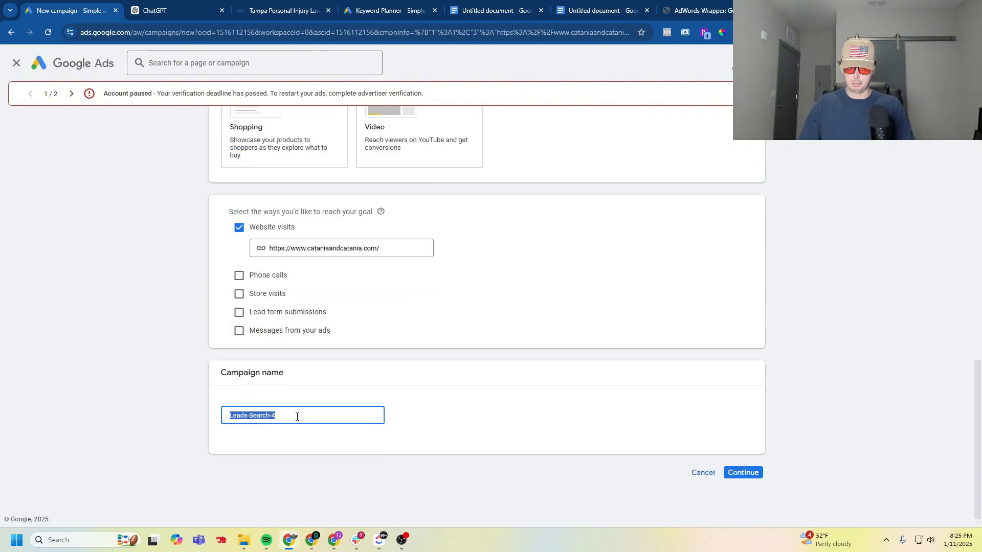
text(Law)
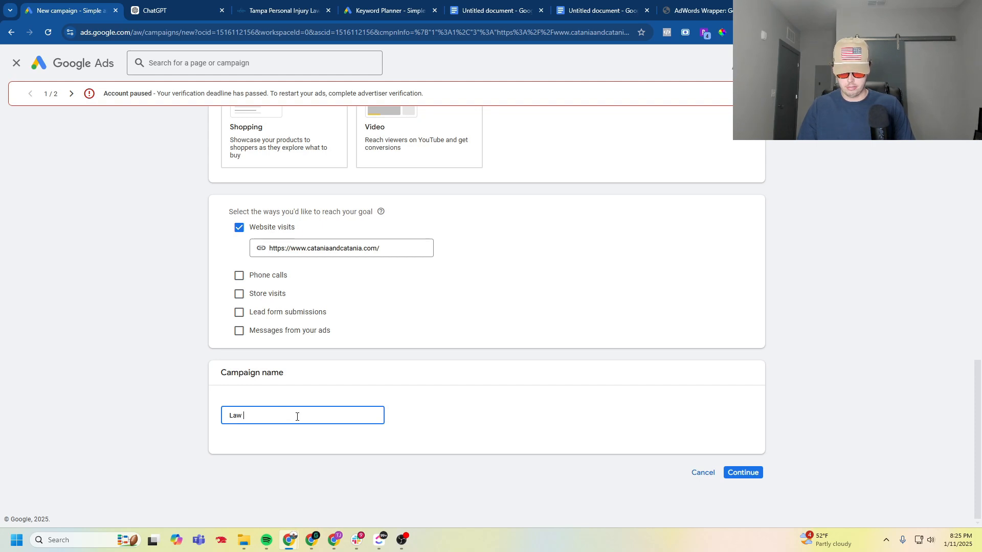
text( PI)
key(Return)
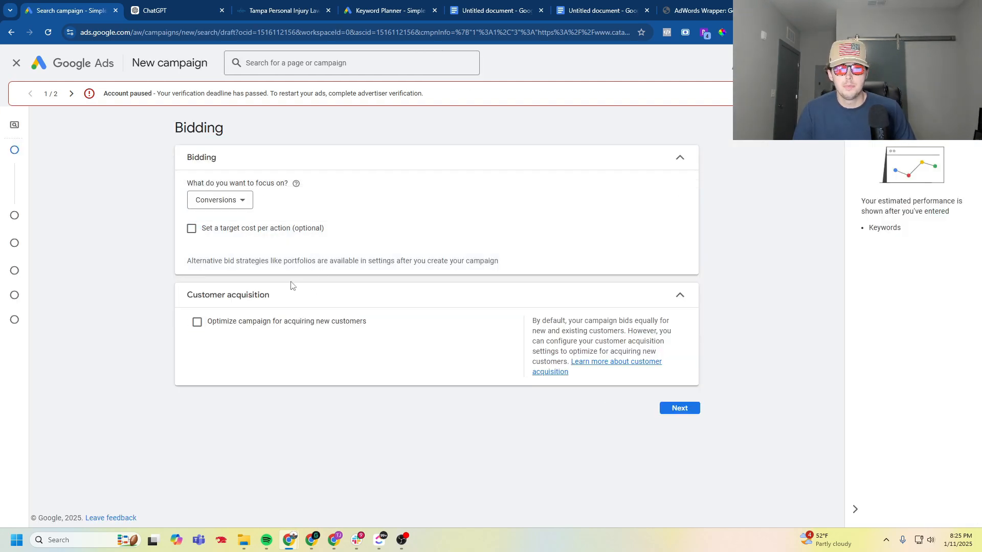
- Set the bidding focus to Conversions
click(235, 203)
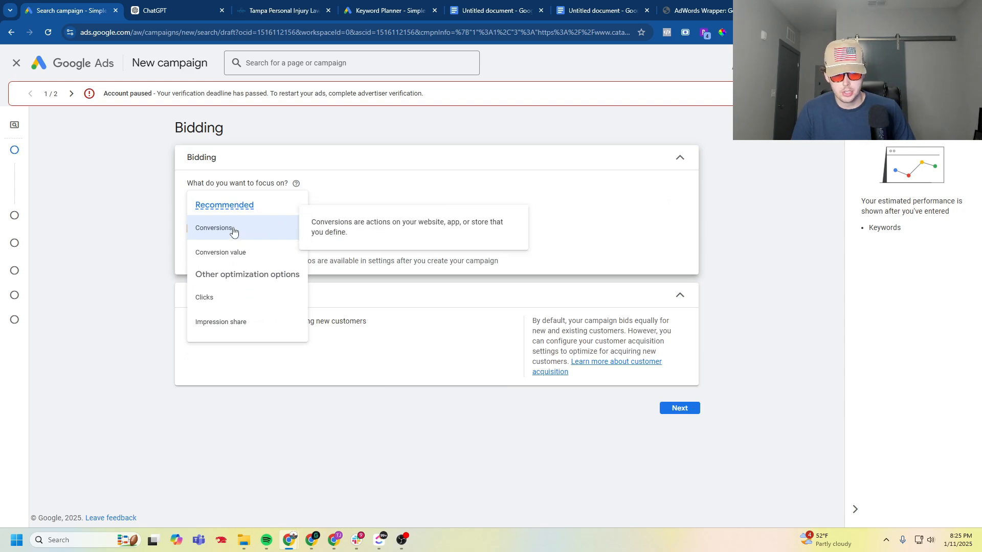
click(233, 229)
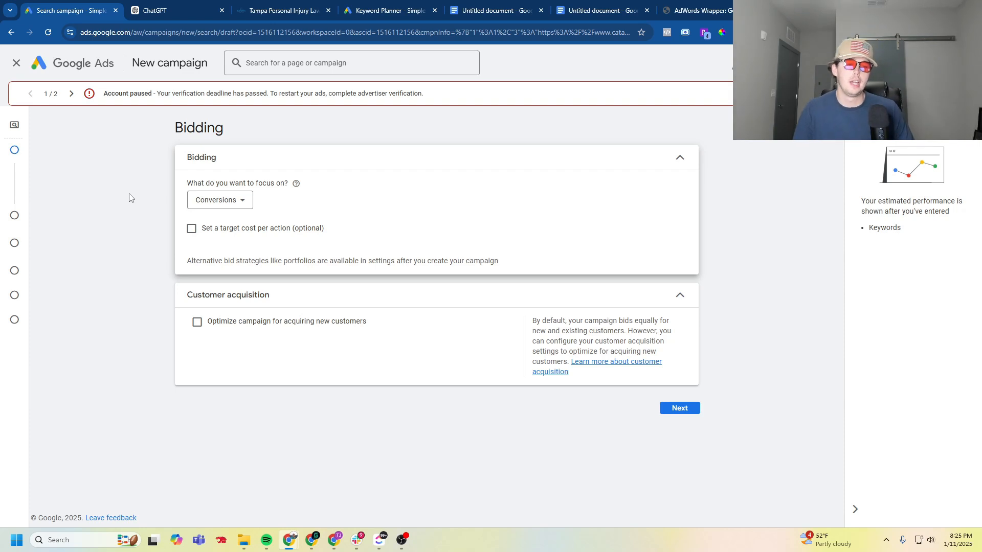
- Try a target cost per action of $60.00 for the conversion bidding, and switch the target off again
click(257, 236)
click(247, 263)
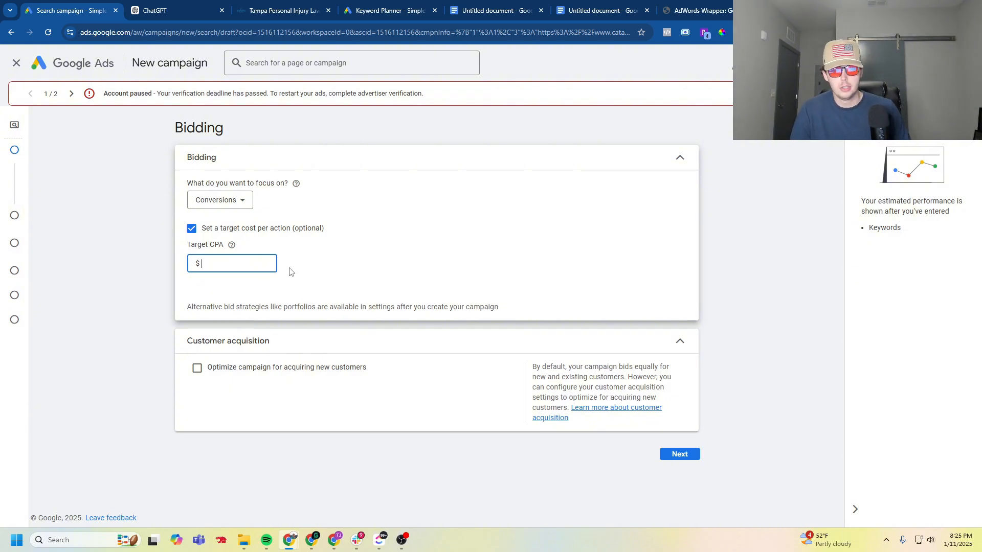
click(339, 270)
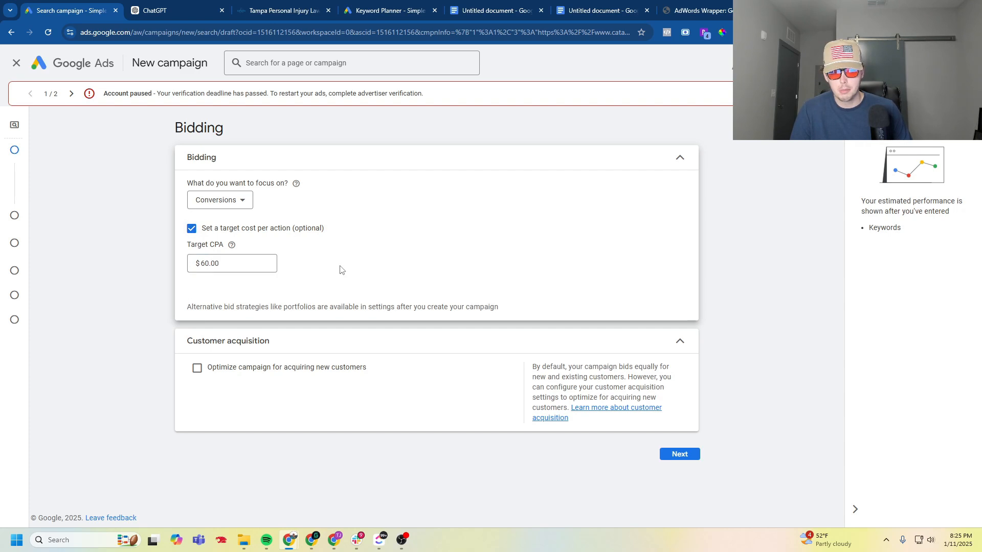
click(239, 233)
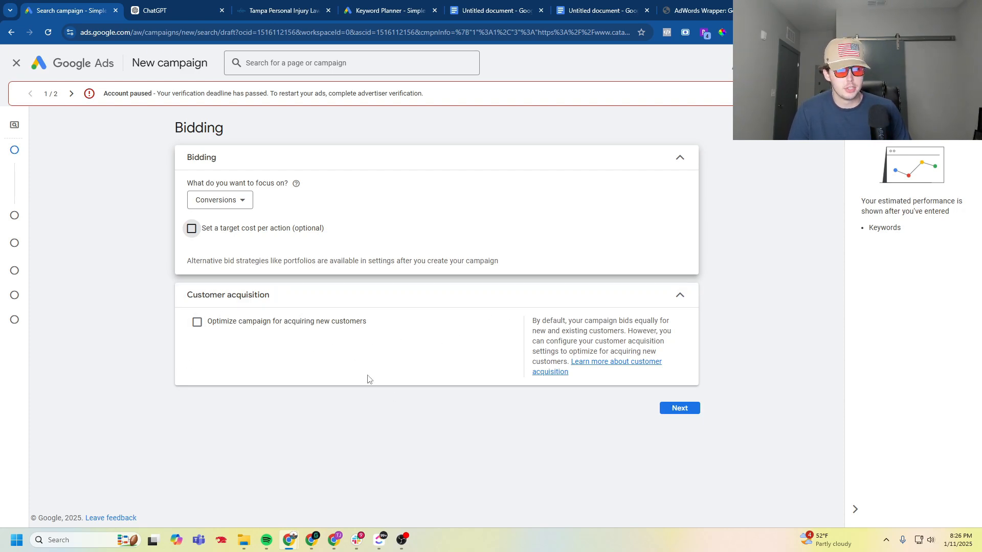
- Continue to the campaign settings and turn off both the Google Search Partners Network and the Google Display Network
click(680, 408)
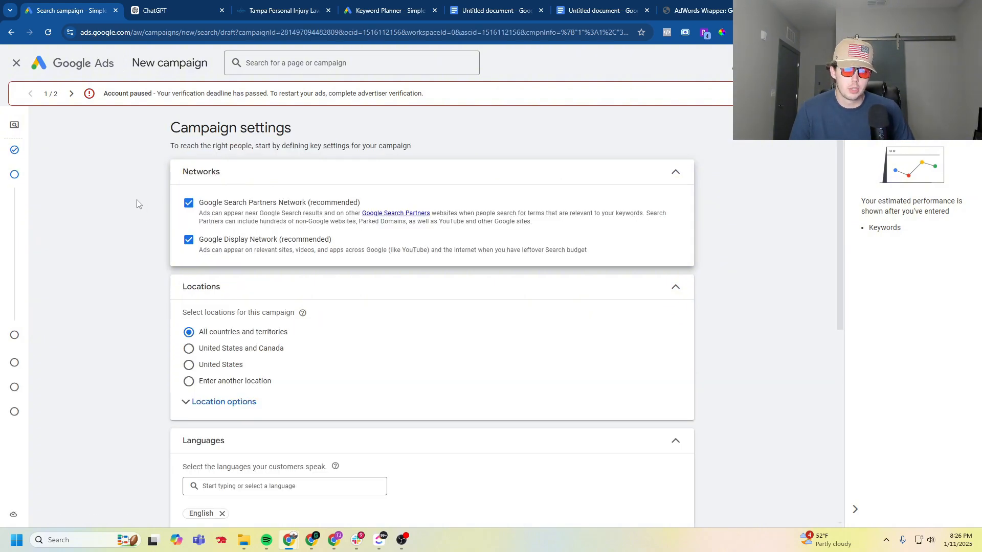
click(188, 203)
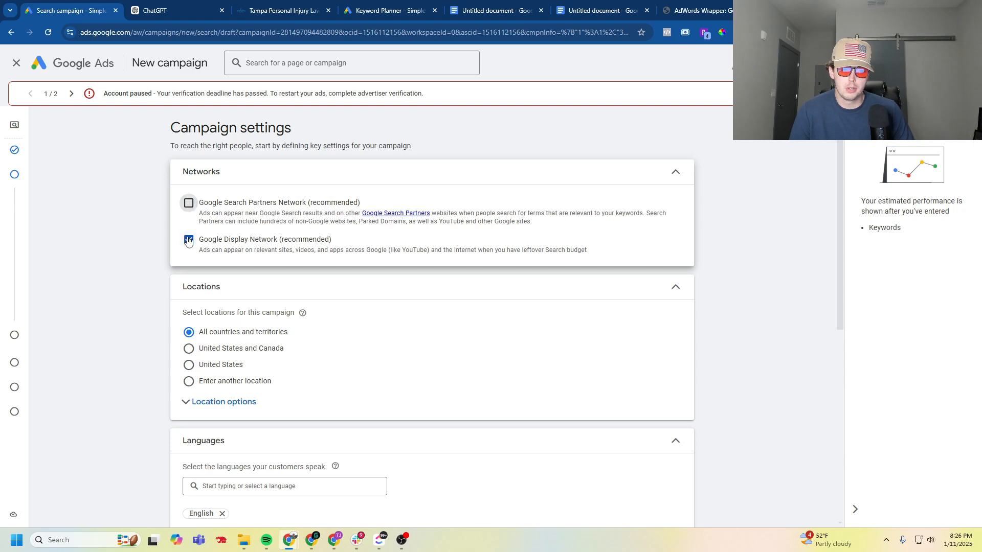
click(188, 282)
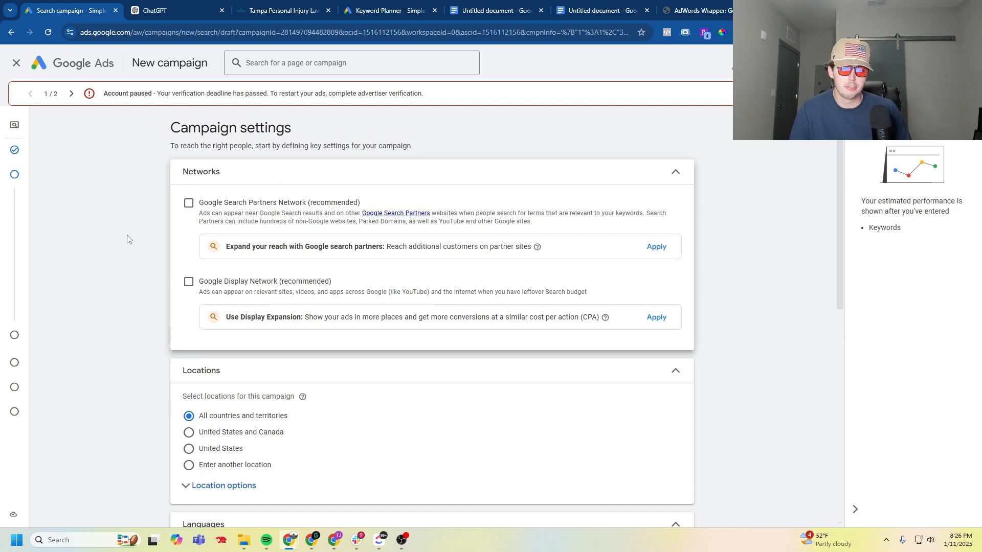
- Set the campaign location to United States and include only people present in or regularly in the included locations
scroll(123, 237, down, 2)
scroll(121, 252, down, 2)
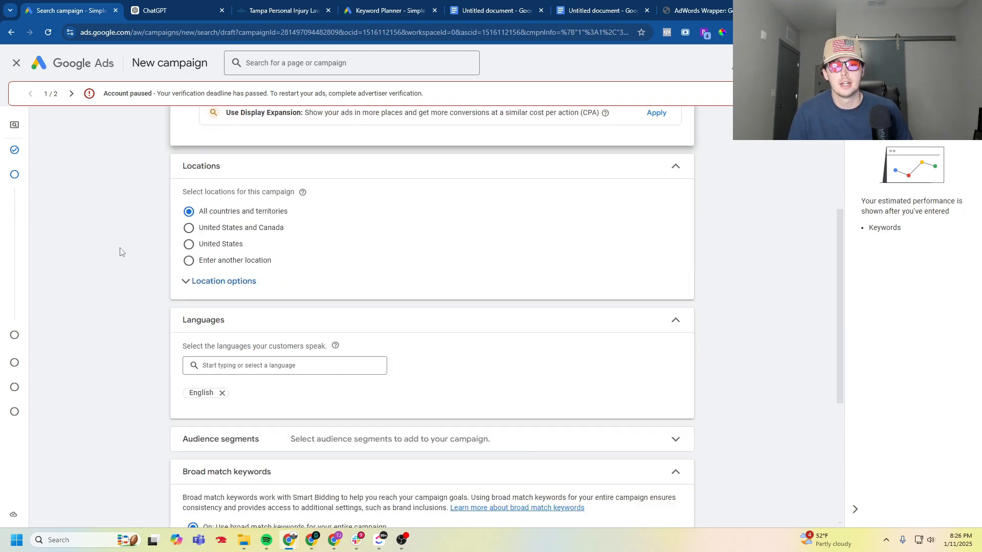
click(204, 281)
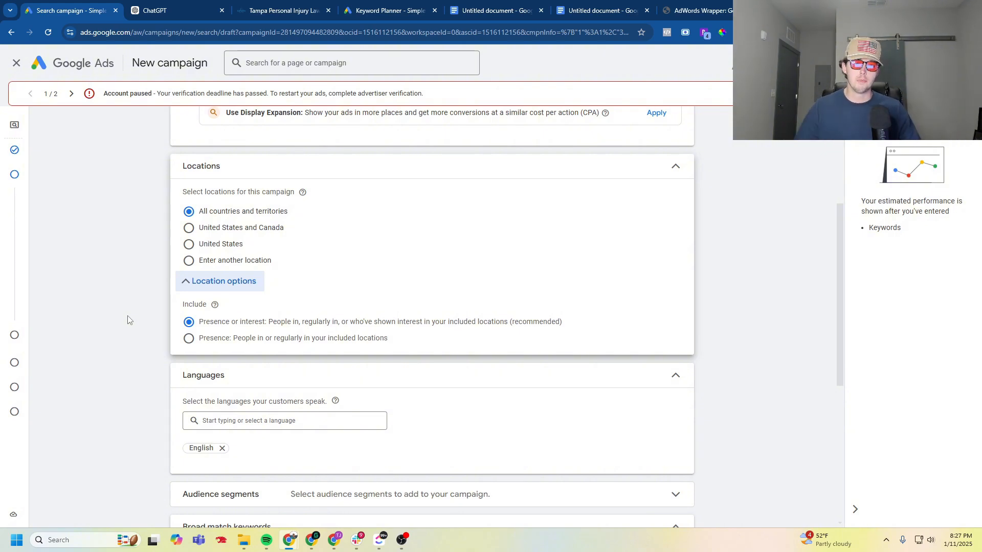
click(189, 244)
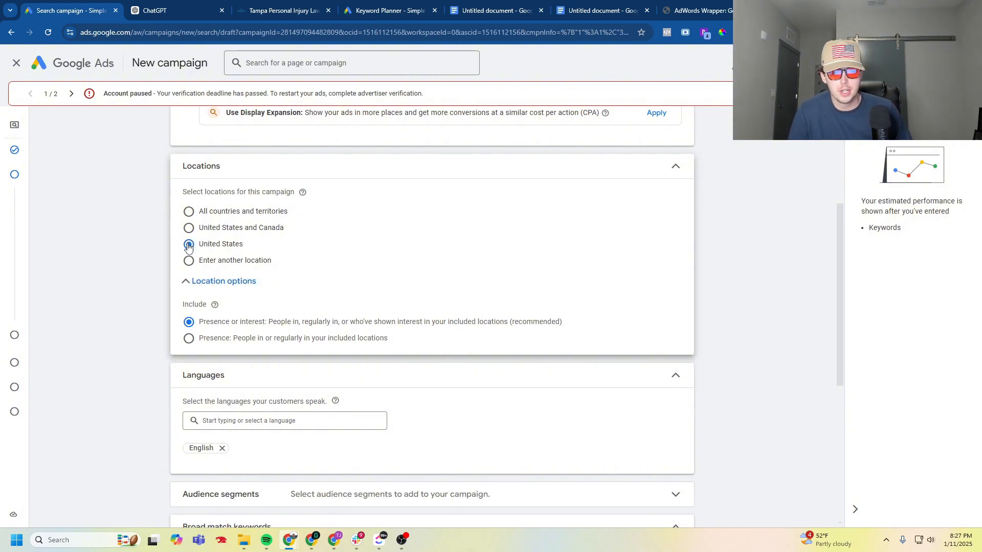
click(228, 285)
click(226, 283)
click(205, 285)
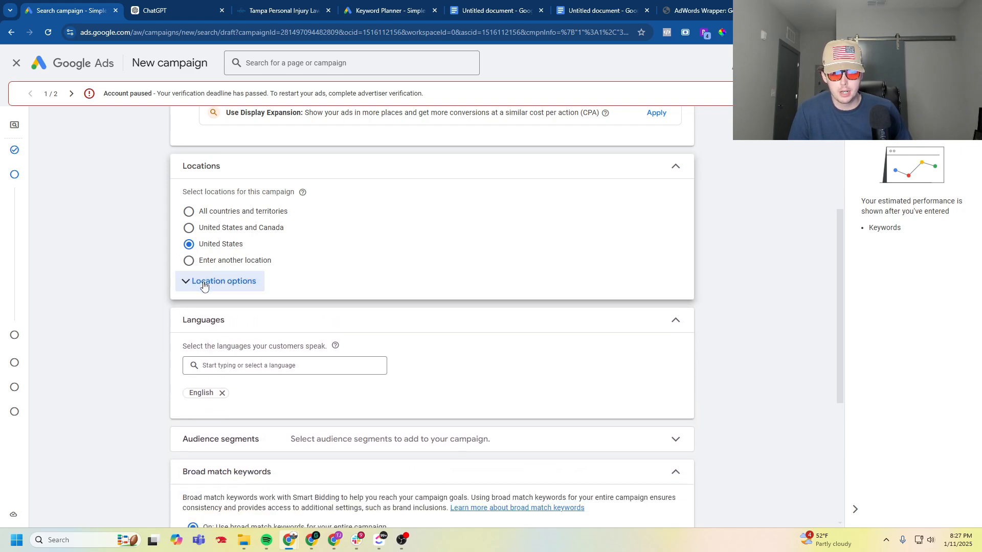
click(207, 283)
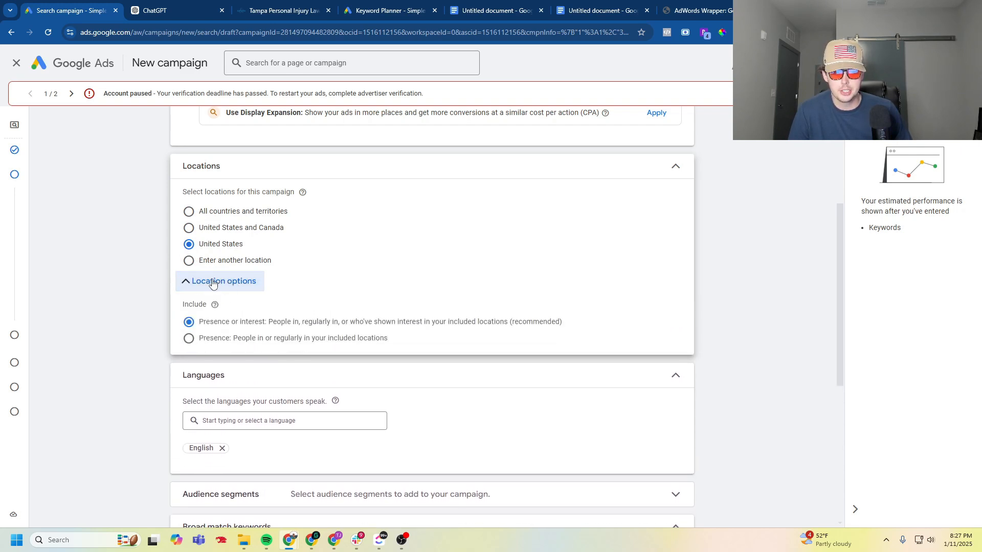
click(188, 340)
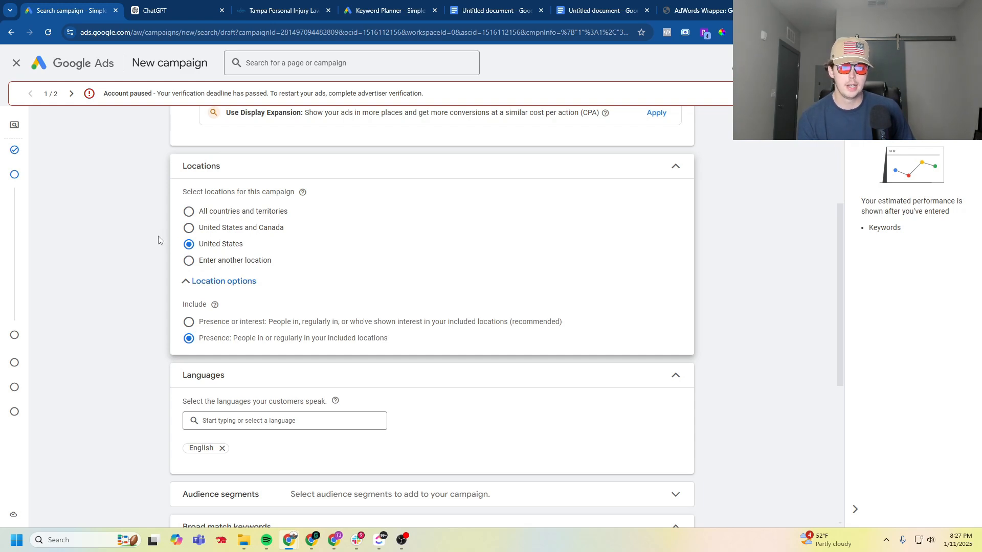
- Switch to entering another location and use the advanced search to include the city of Tampa, Florida, United States
click(229, 264)
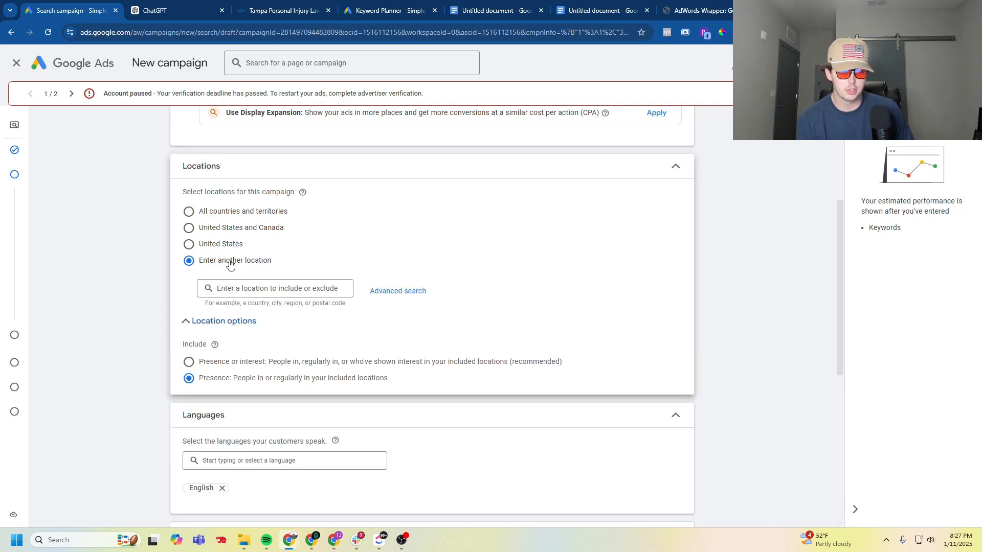
click(400, 295)
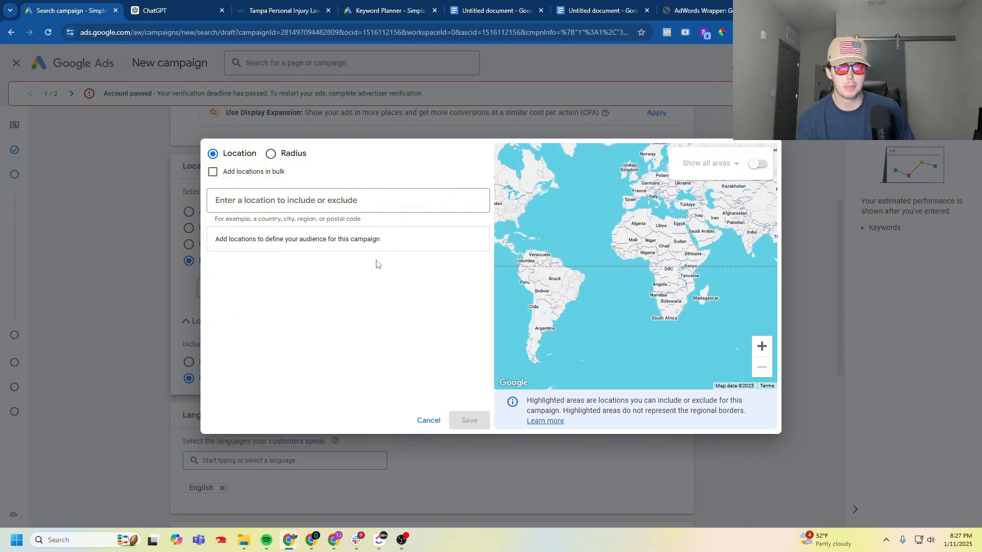
click(294, 202)
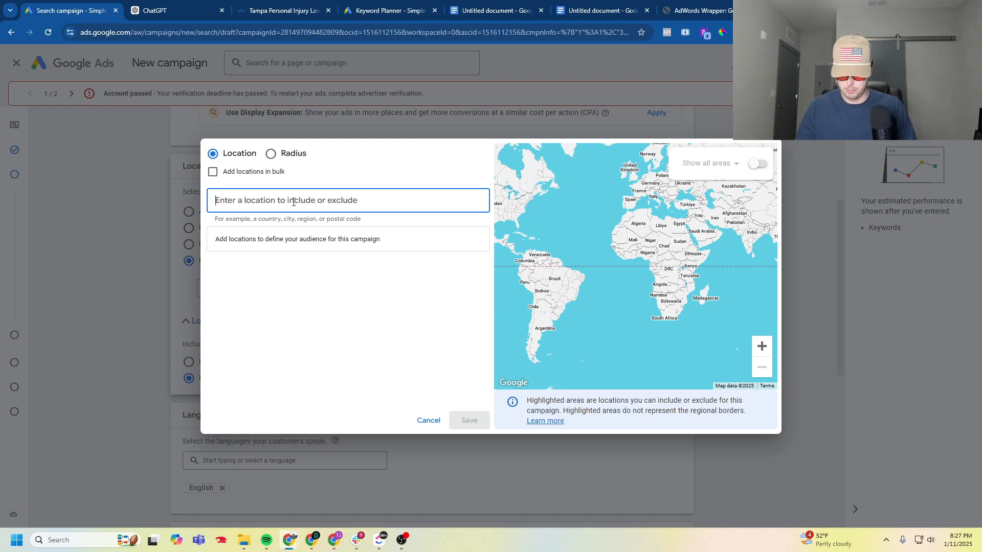
text(tam)
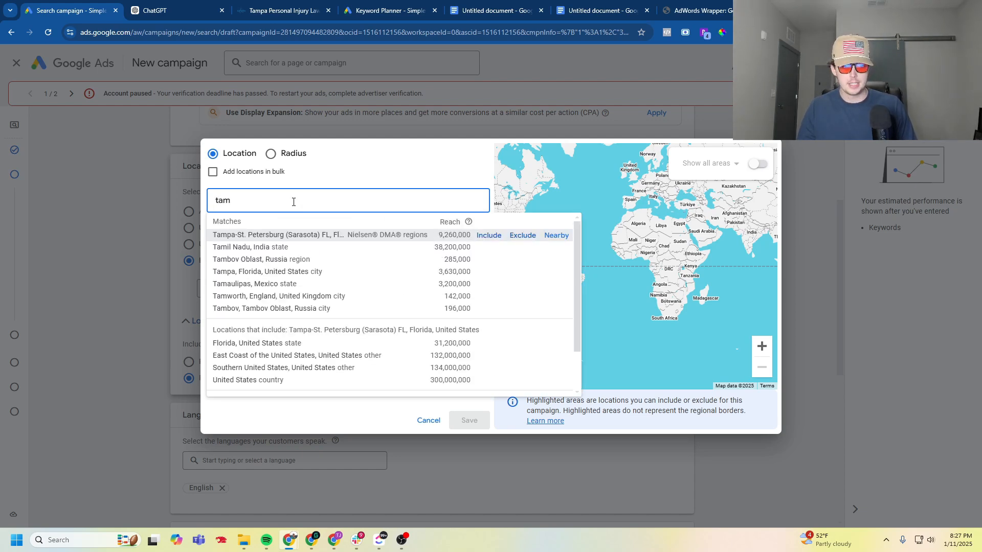
text(pa)
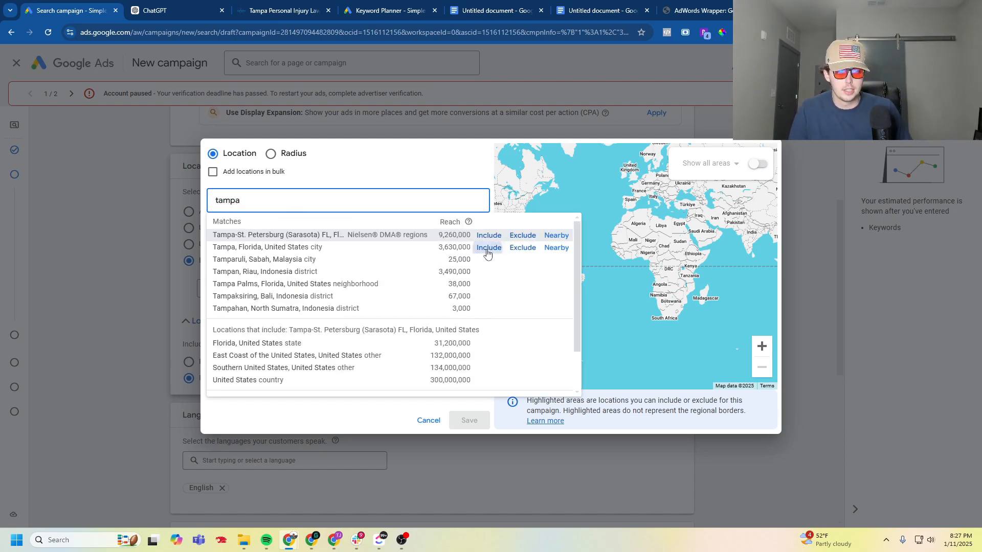
click(488, 248)
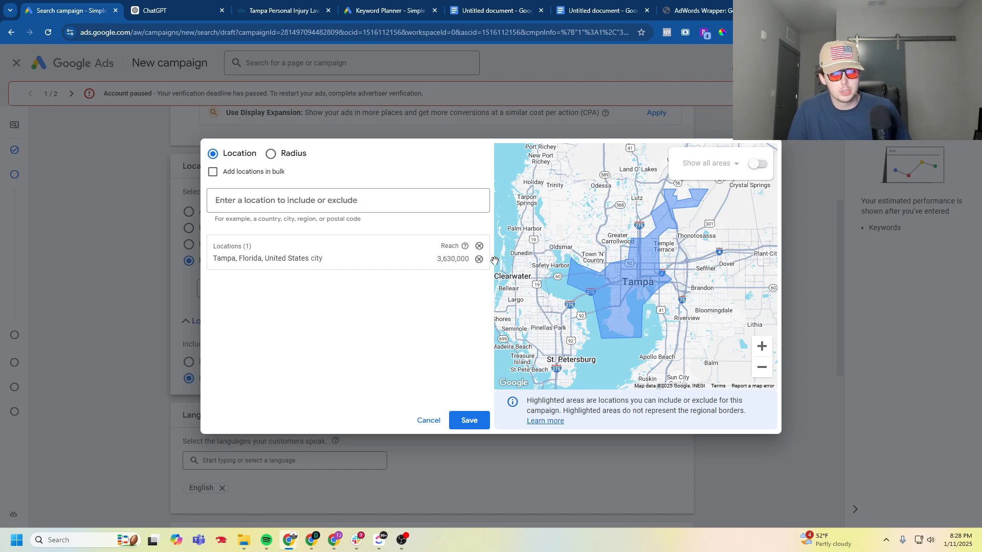
- Replace the Tampa city location with the postal code 33616, Florida, United States as an included location
click(479, 260)
click(271, 201)
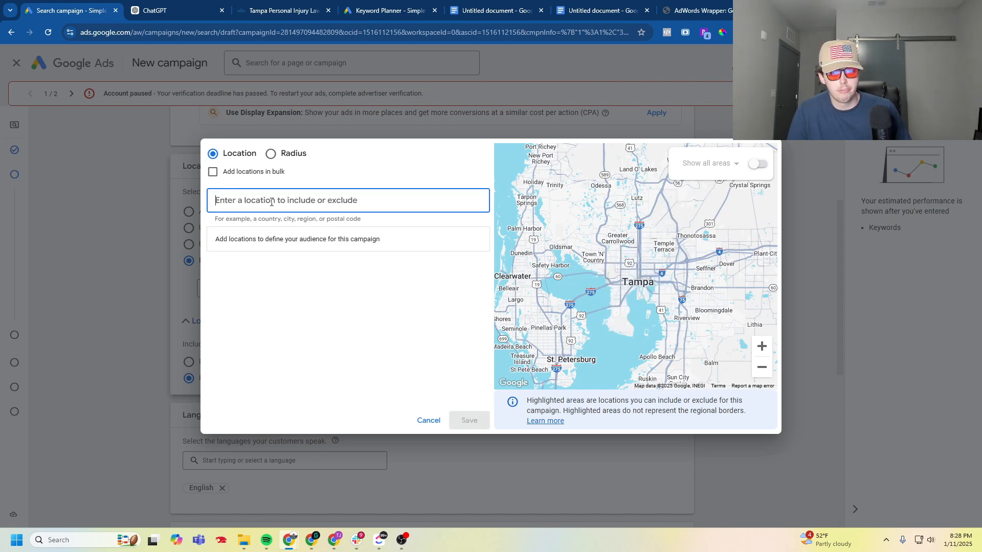
text(33616)
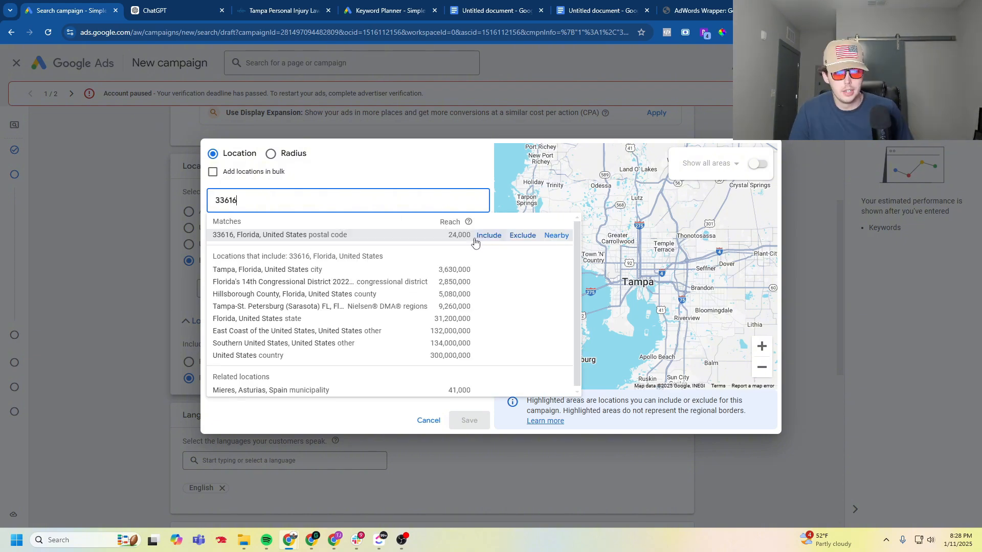
click(488, 234)
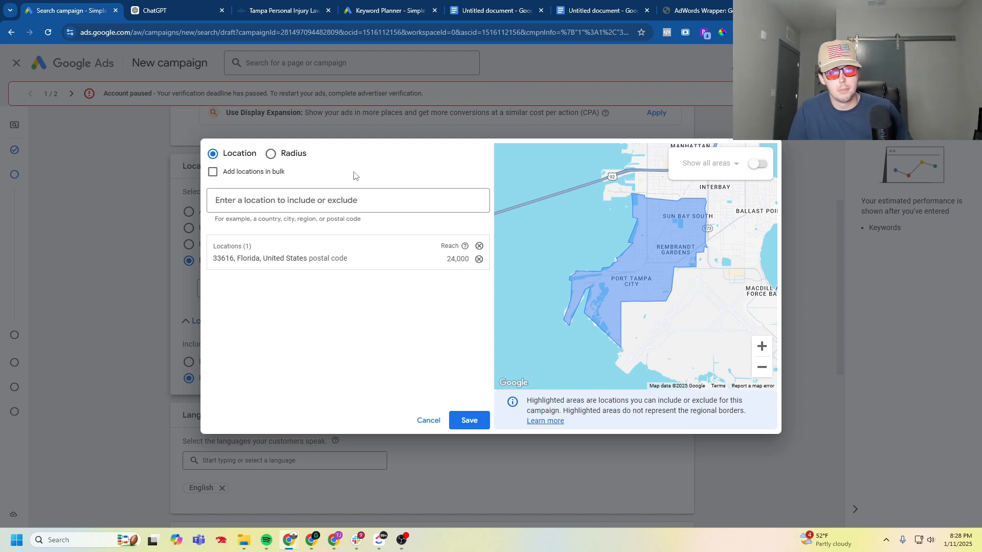
- Switch the location targeting to radius and include 20 mi around Tampa, FL
click(294, 159)
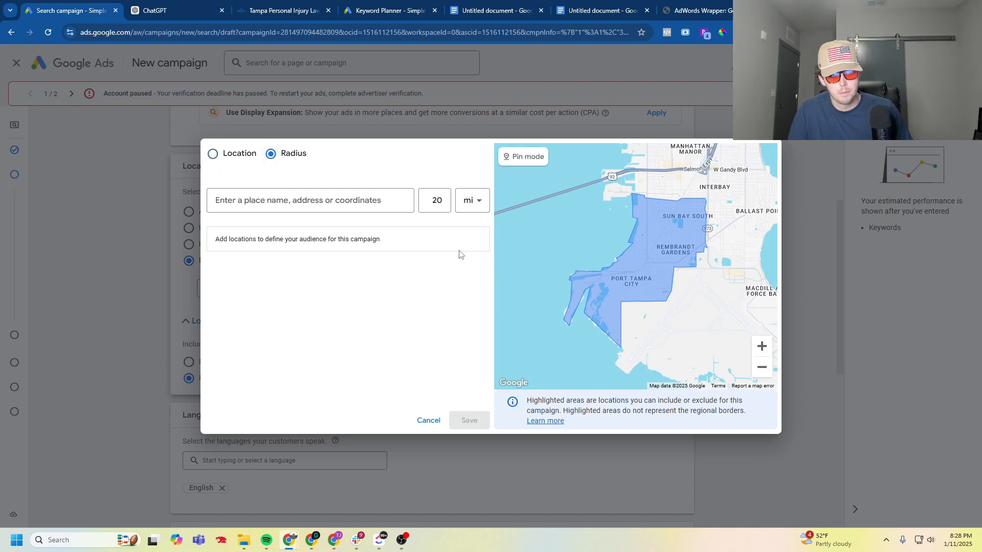
click(278, 202)
text(tampa)
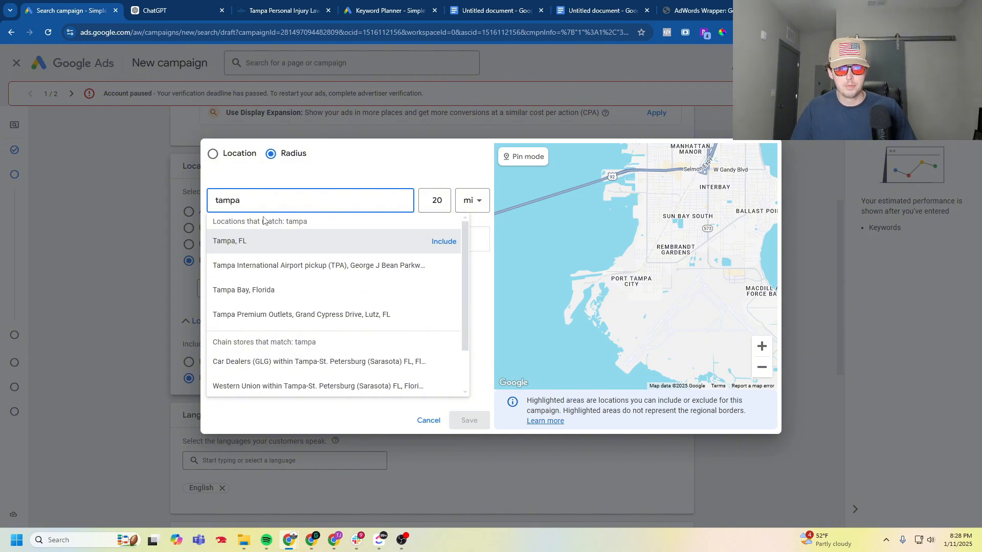
click(449, 241)
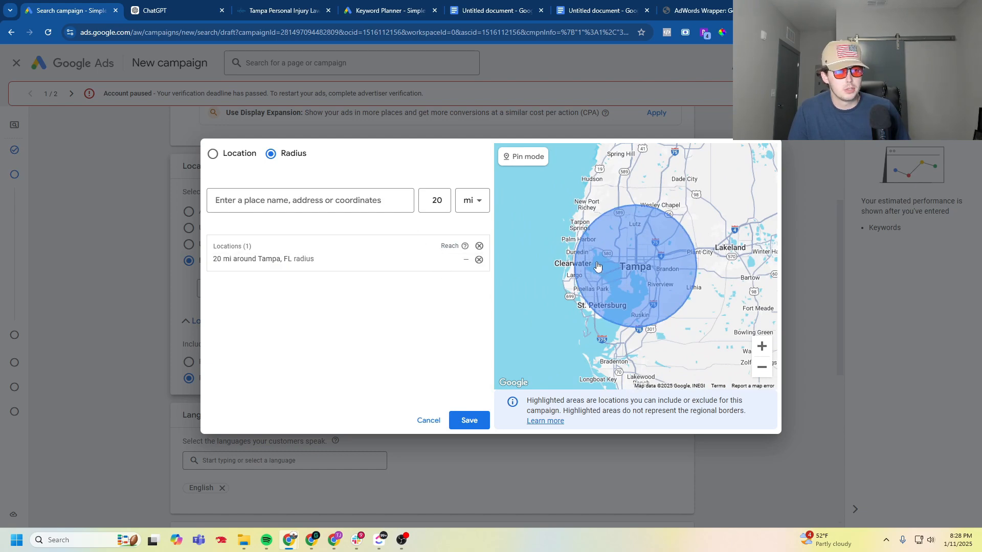
- Replace the included Tampa radius with 10 mi around Tampa, FL and save the location targeting
double_click(437, 201)
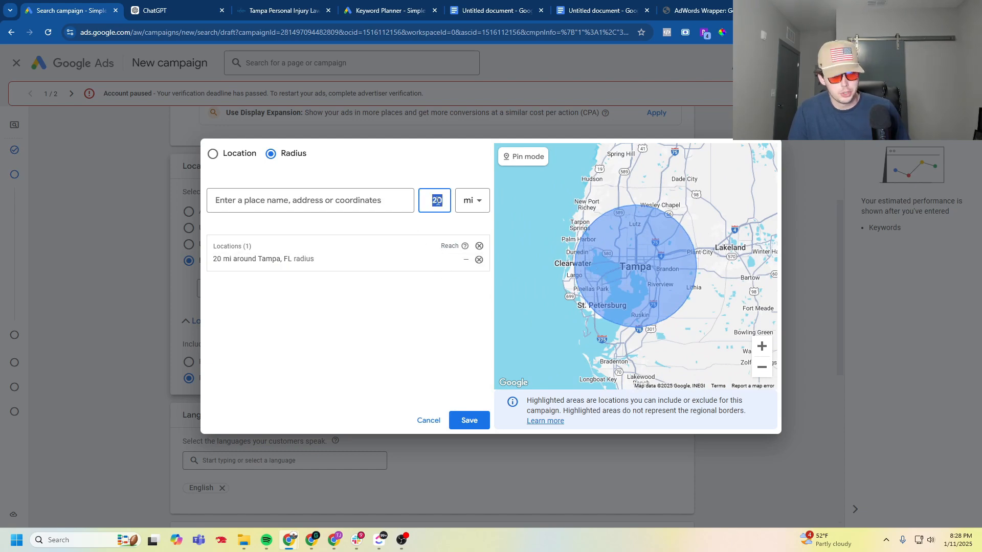
text(10)
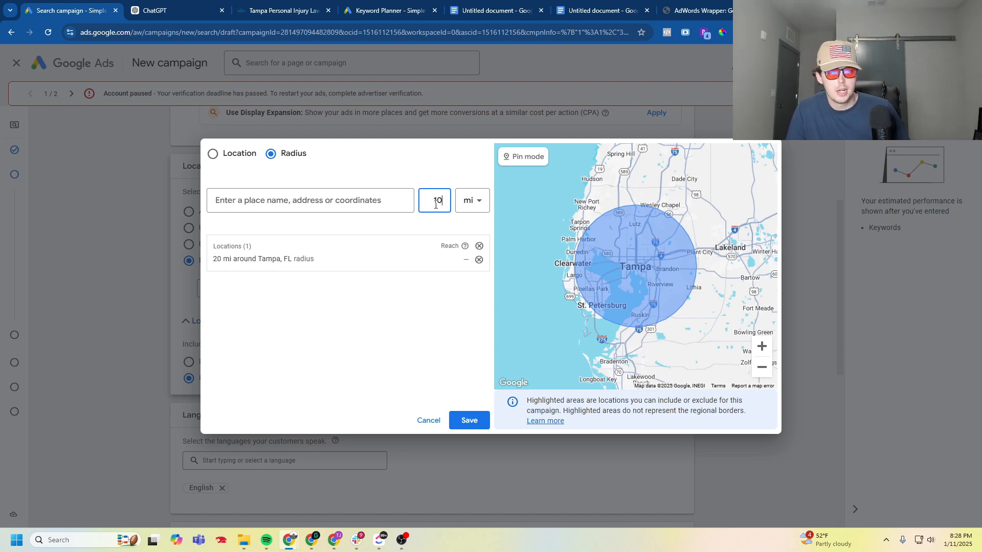
click(610, 216)
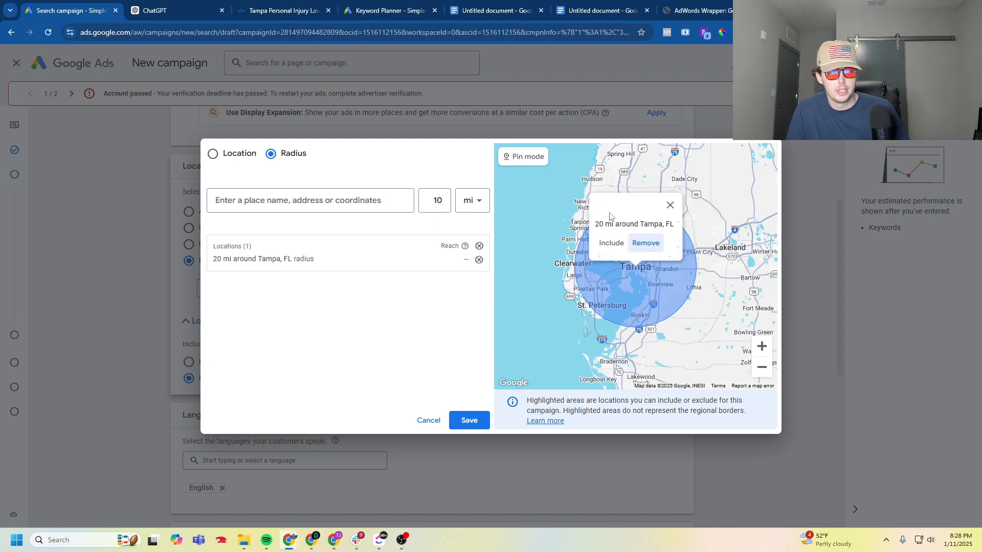
click(645, 243)
click(337, 205)
text(tampa)
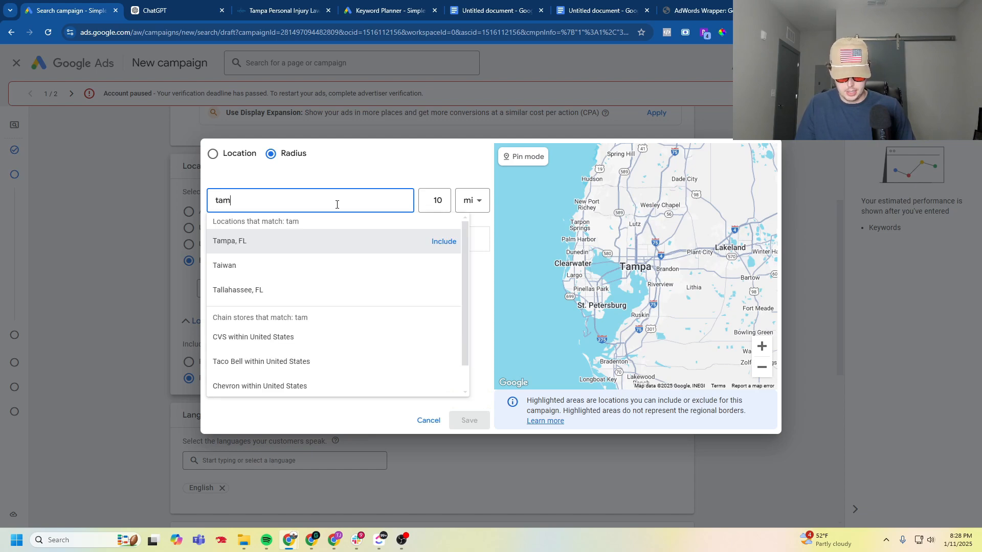
click(338, 250)
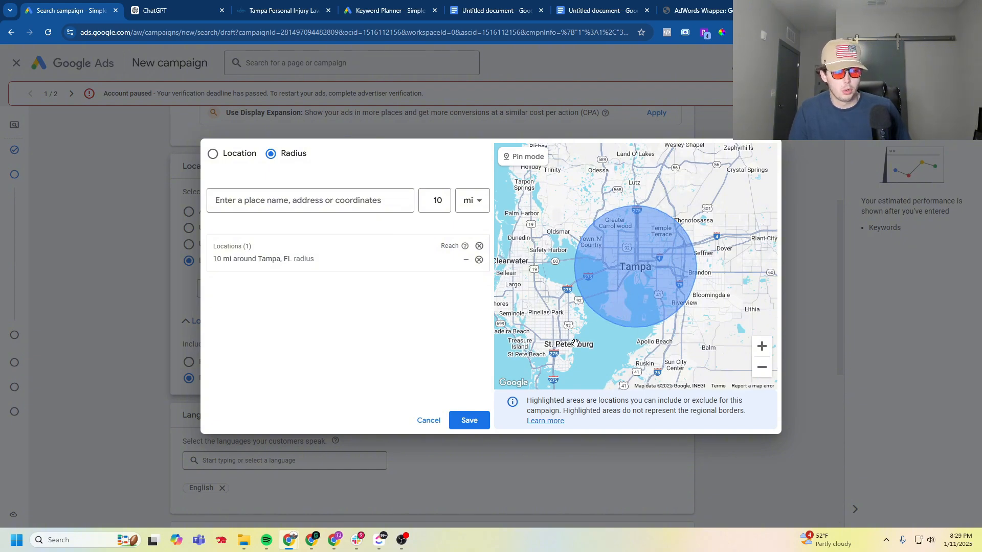
click(478, 421)
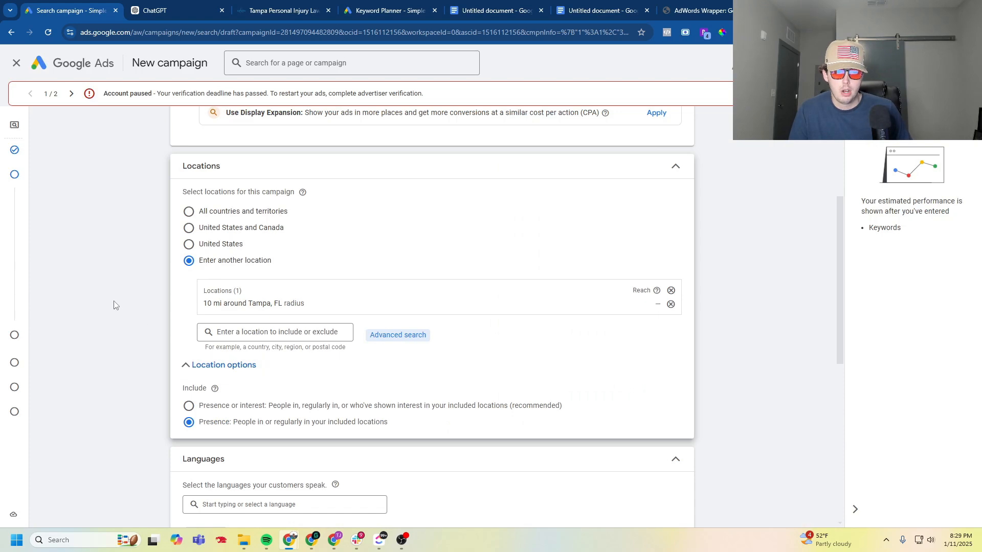
- Turn off broad match keywords for the campaign and turn on automatically created assets
scroll(115, 277, down, 5)
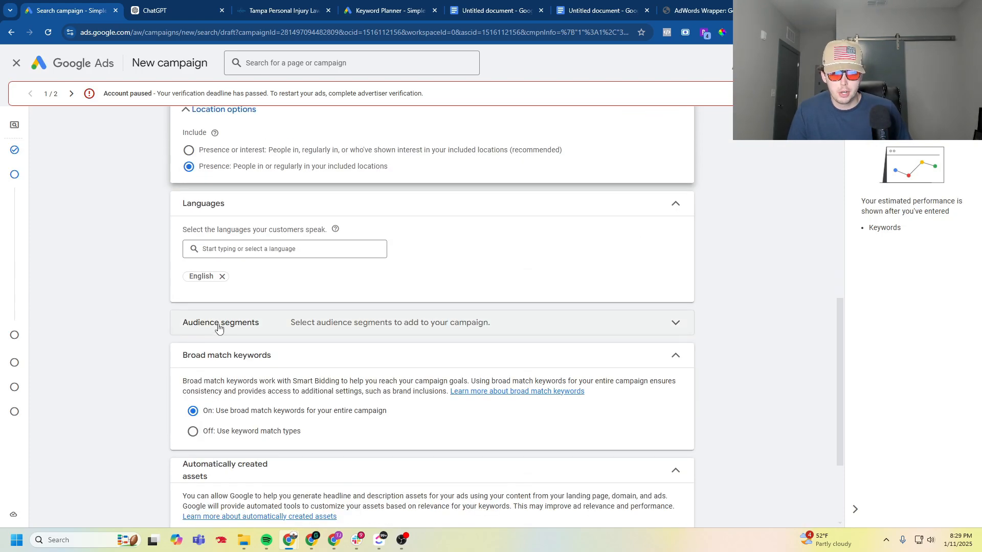
scroll(148, 289, down, 3)
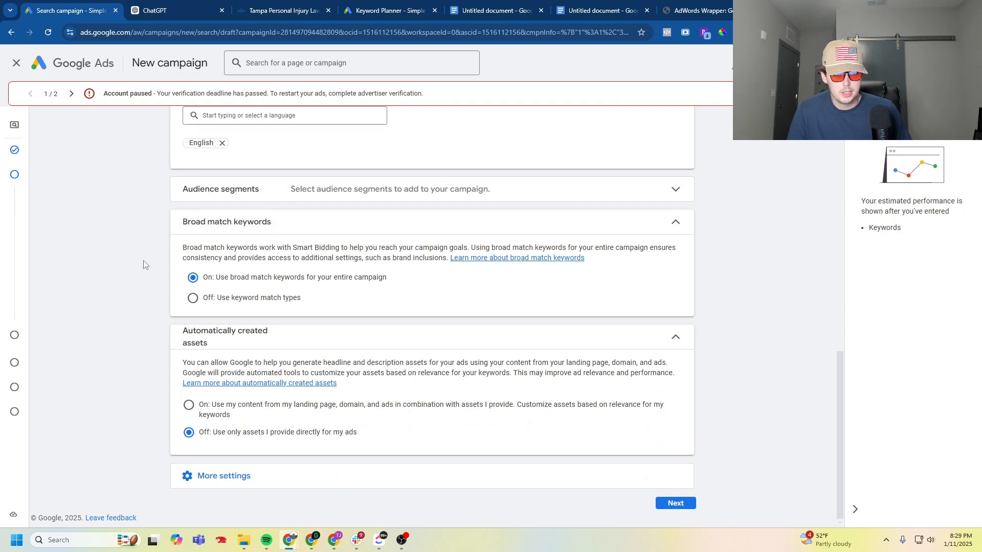
click(193, 299)
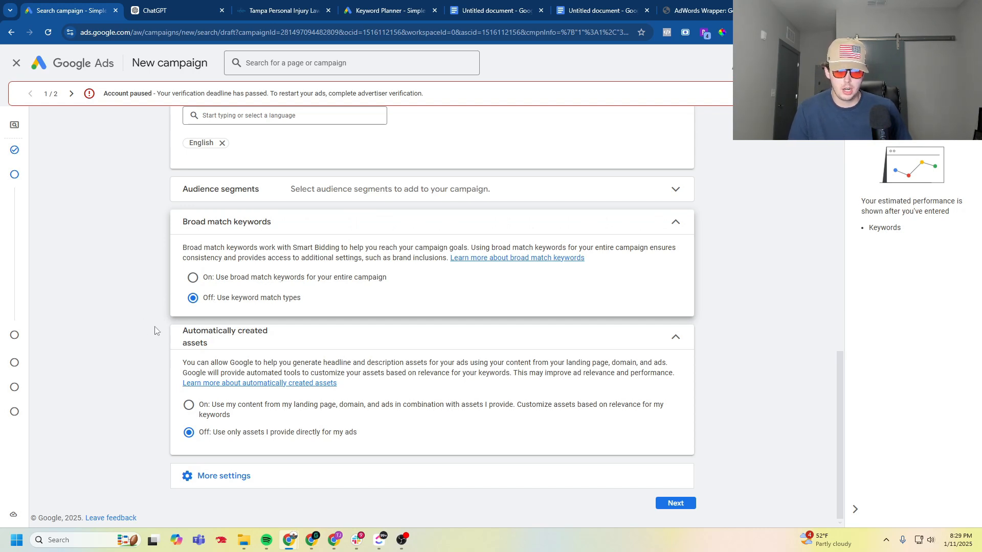
click(189, 407)
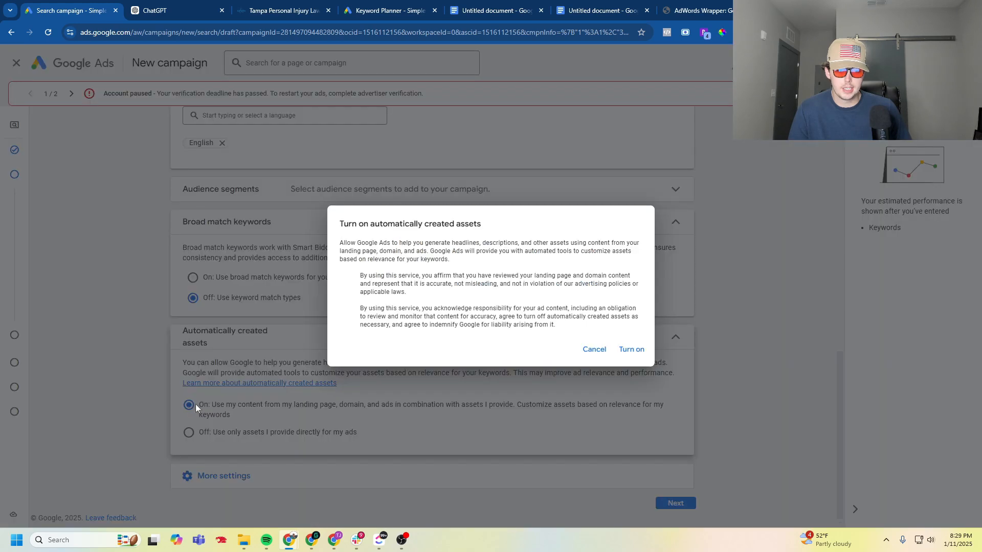
click(630, 350)
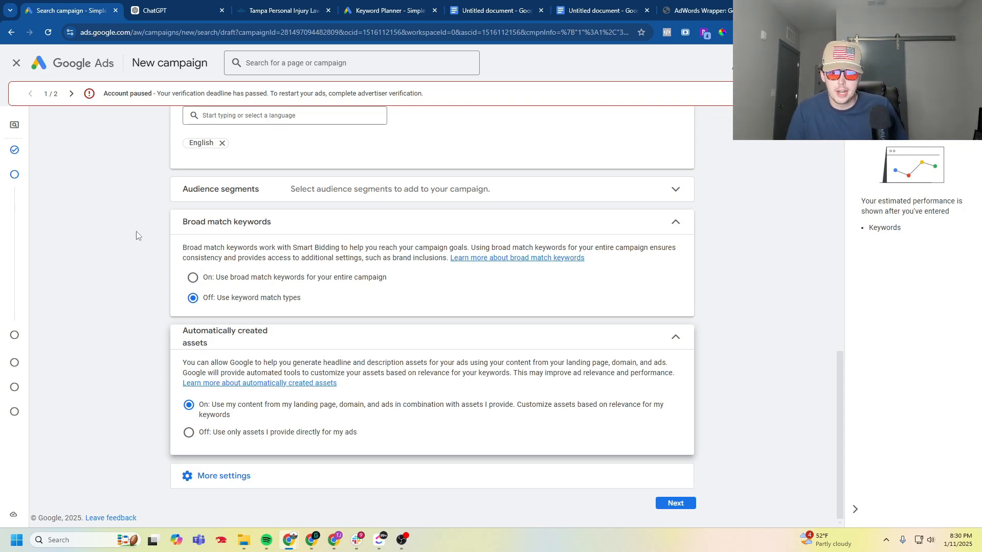
- Expand the additional campaign settings, continue without changing them, and skip the keyword and asset generation
click(213, 476)
scroll(85, 317, down, 2)
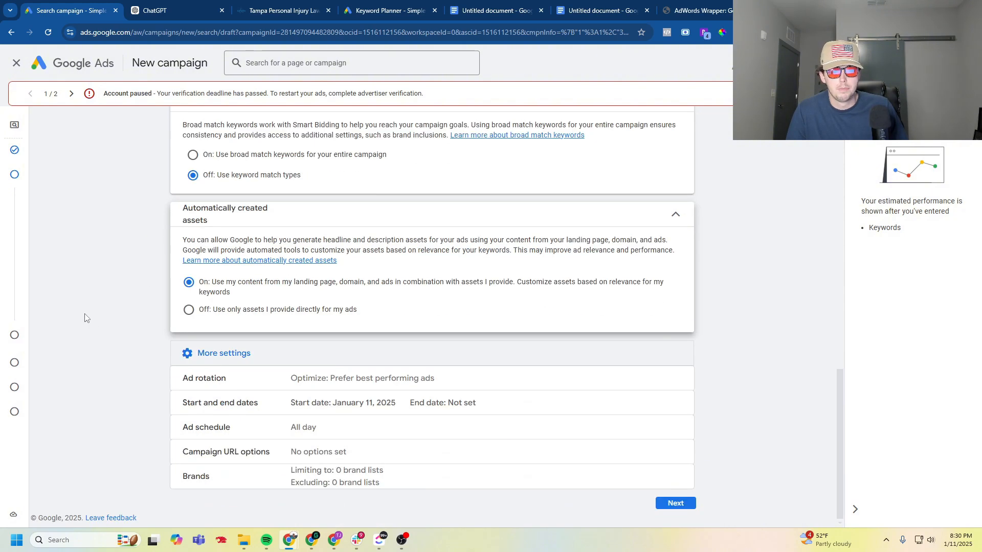
click(672, 506)
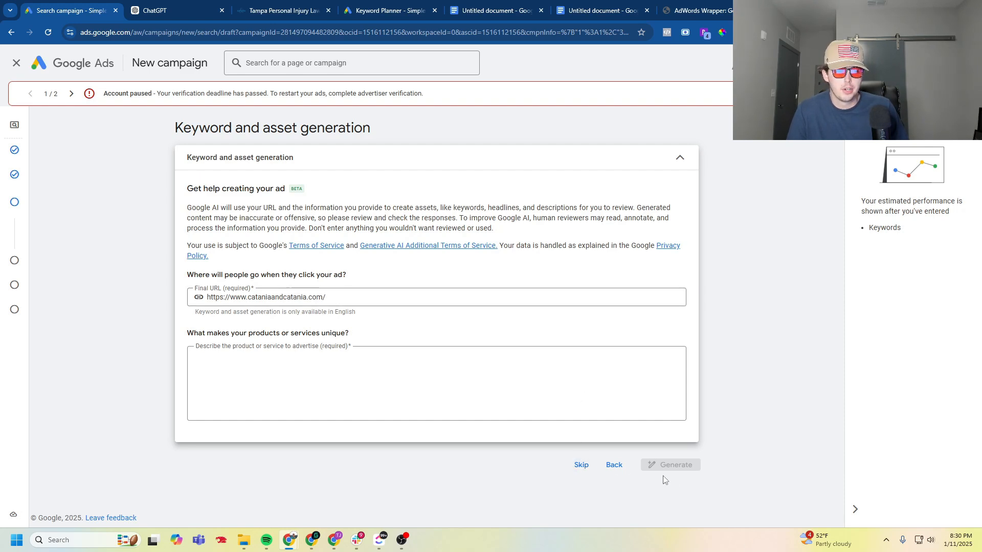
click(581, 465)
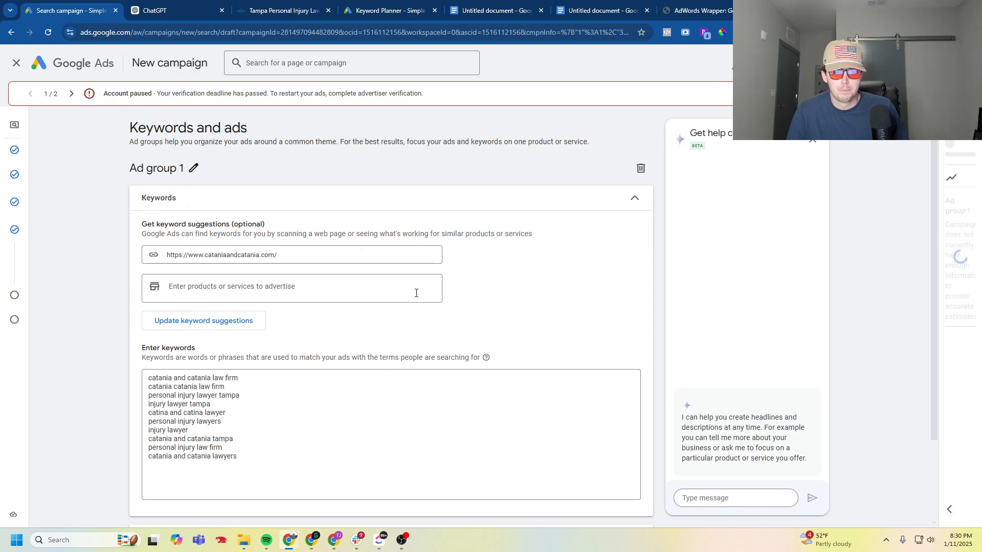
- Delete all the suggested keywords from Ad group 1's keyword list
click(241, 457)
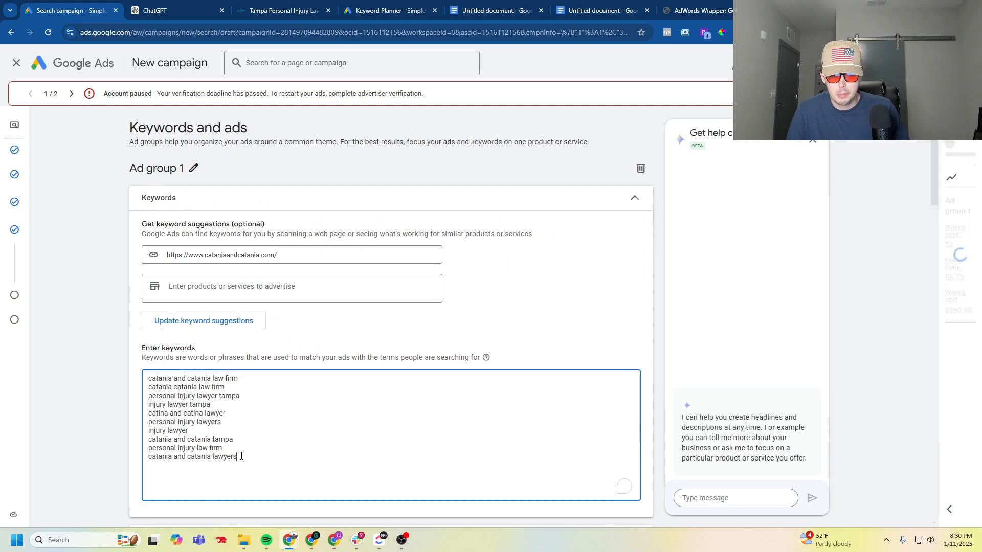
drag(241, 457, 86, 371)
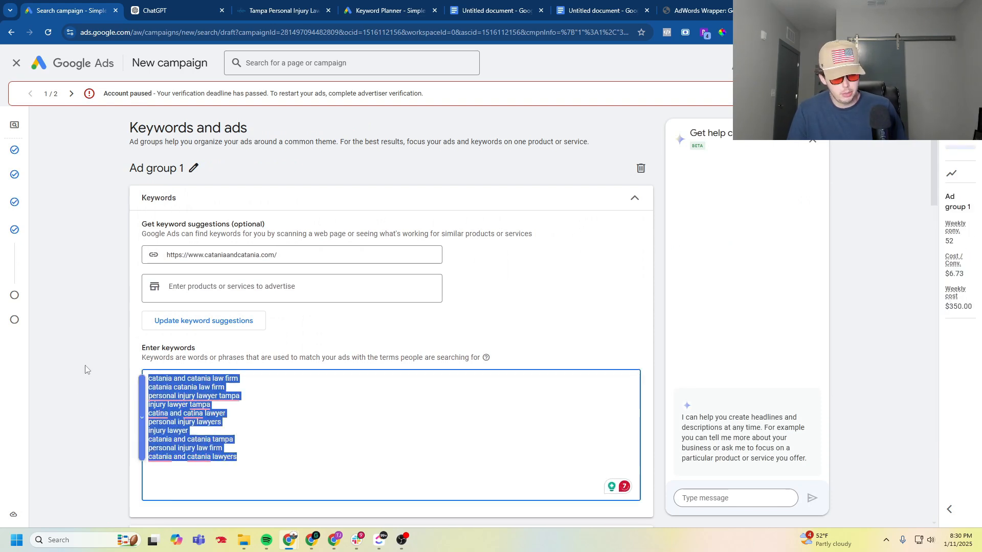
key(BackSpace)
click(117, 314)
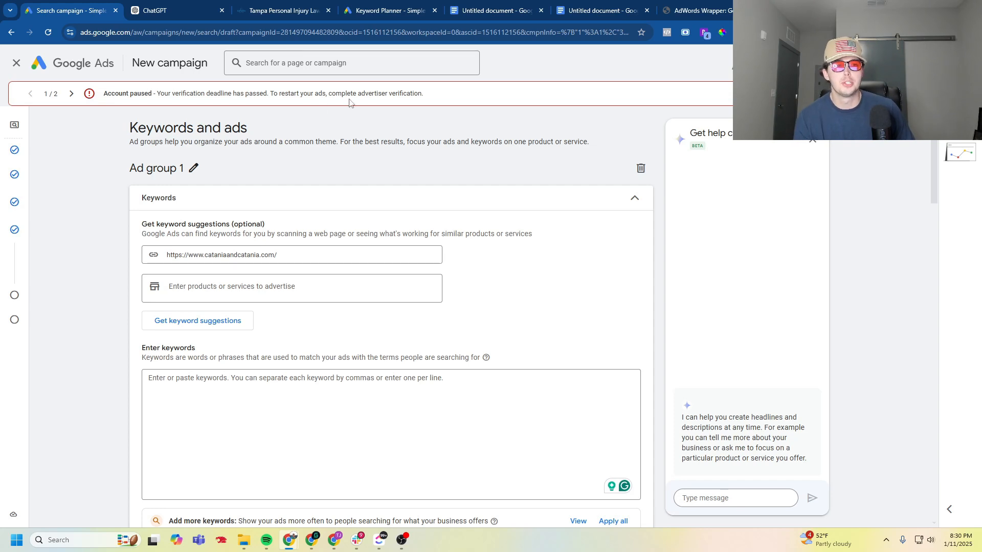
- Switch to Keyword Planner, start discovering new keywords, and check its location setting without changing it
click(399, 9)
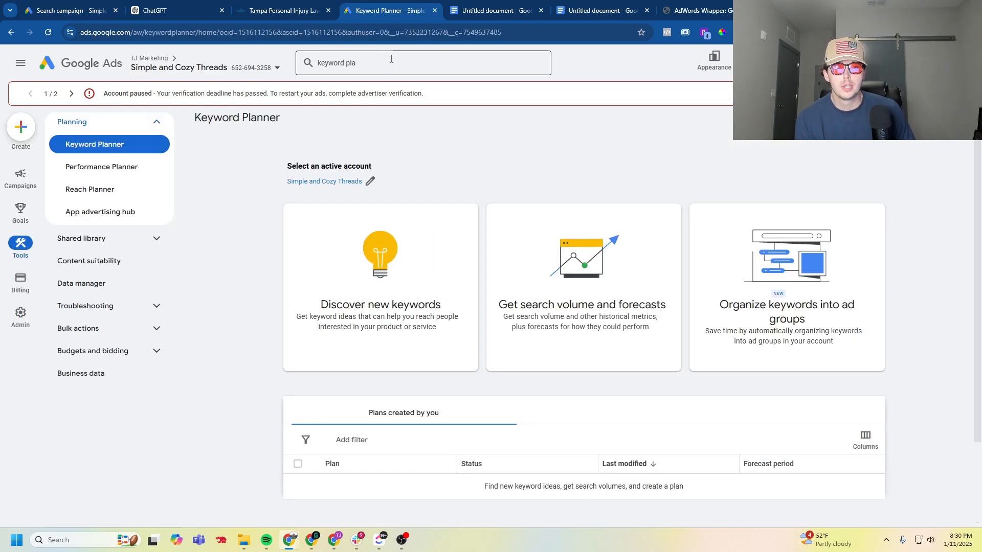
click(395, 60)
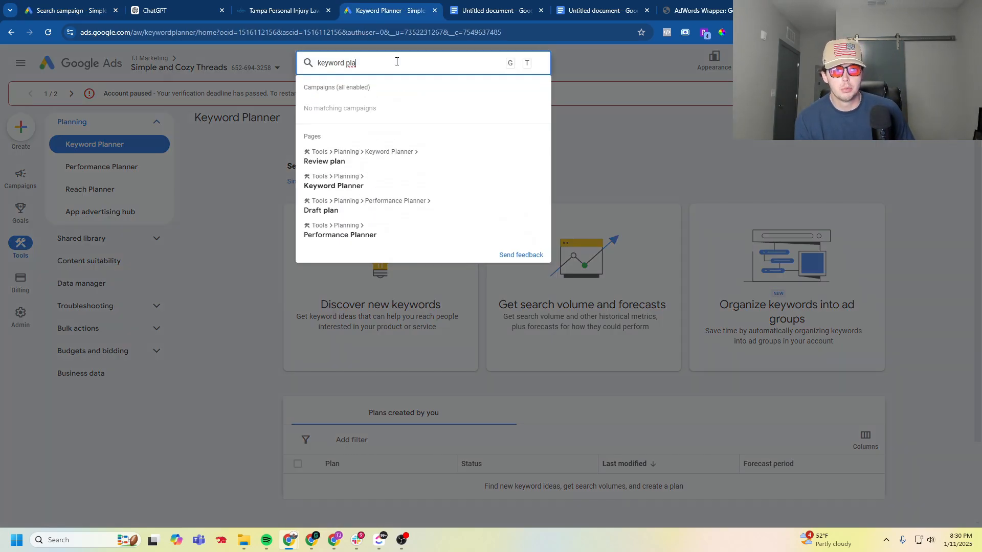
click(409, 185)
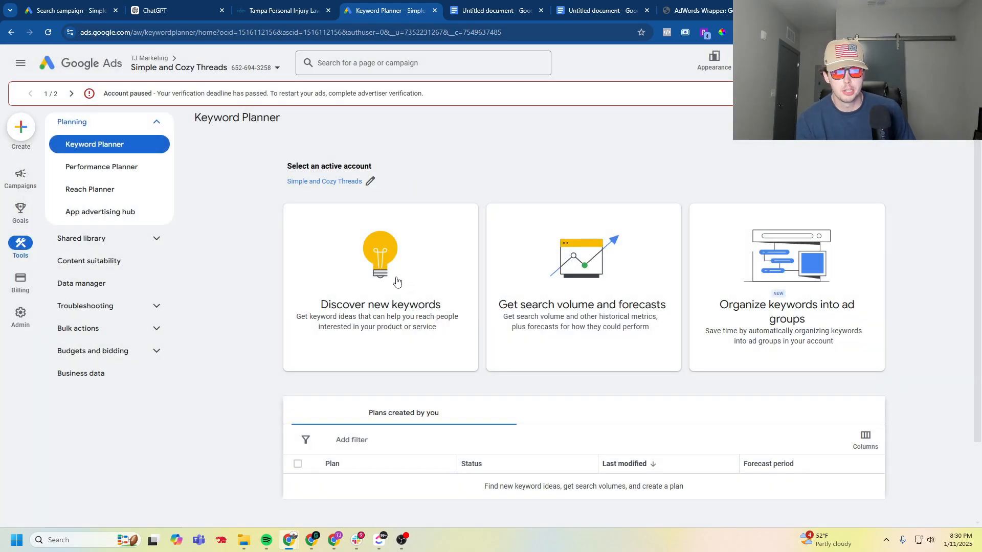
click(397, 282)
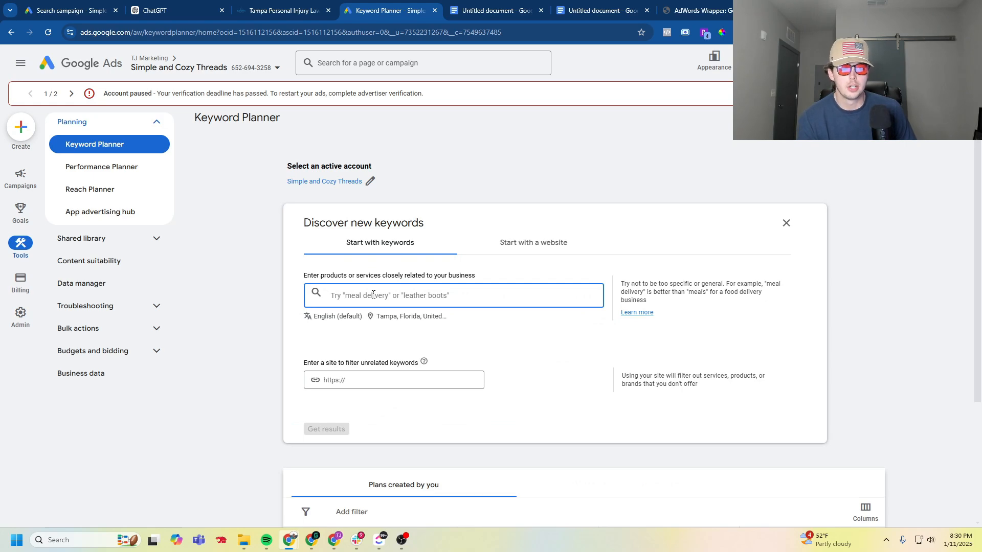
click(403, 318)
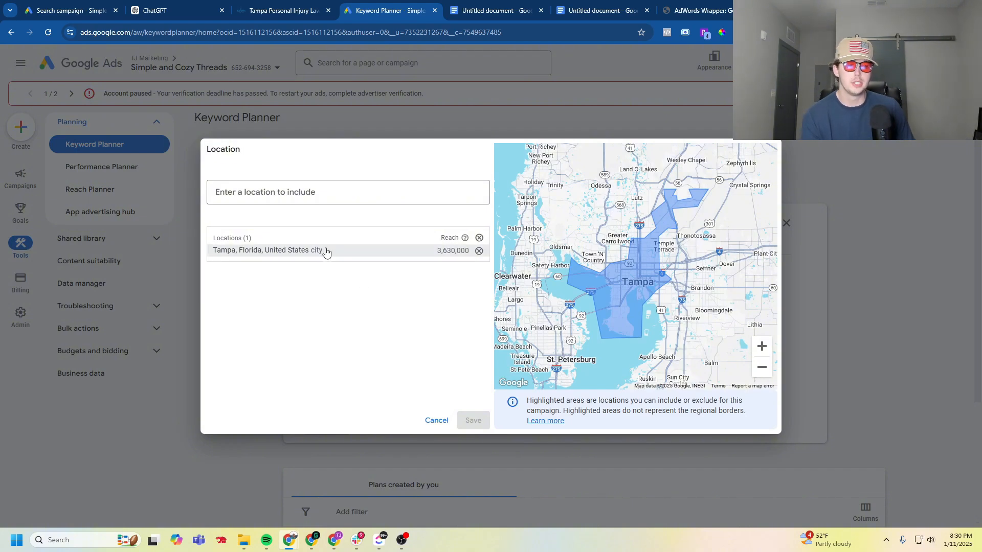
click(436, 421)
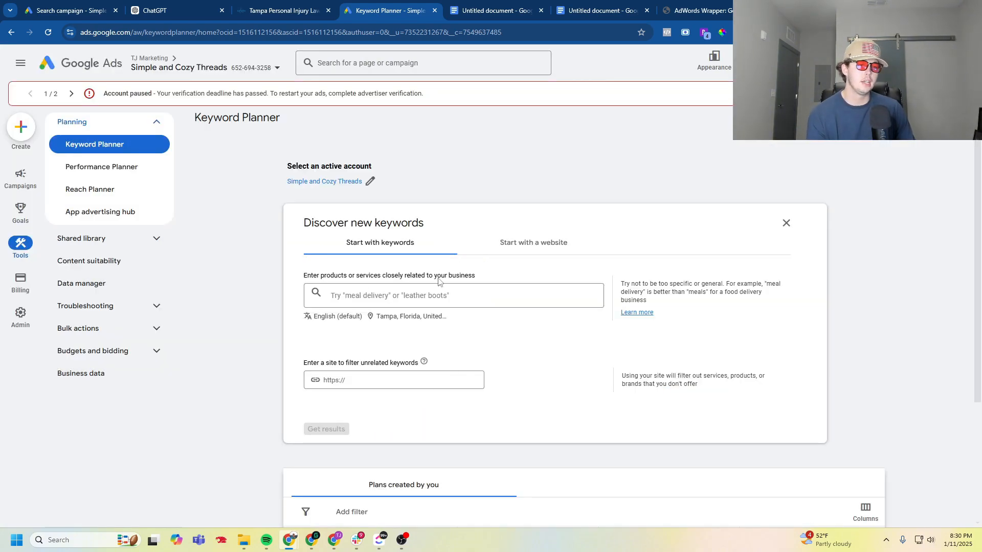
- Get keyword ideas for the term "best law firm"
click(410, 296)
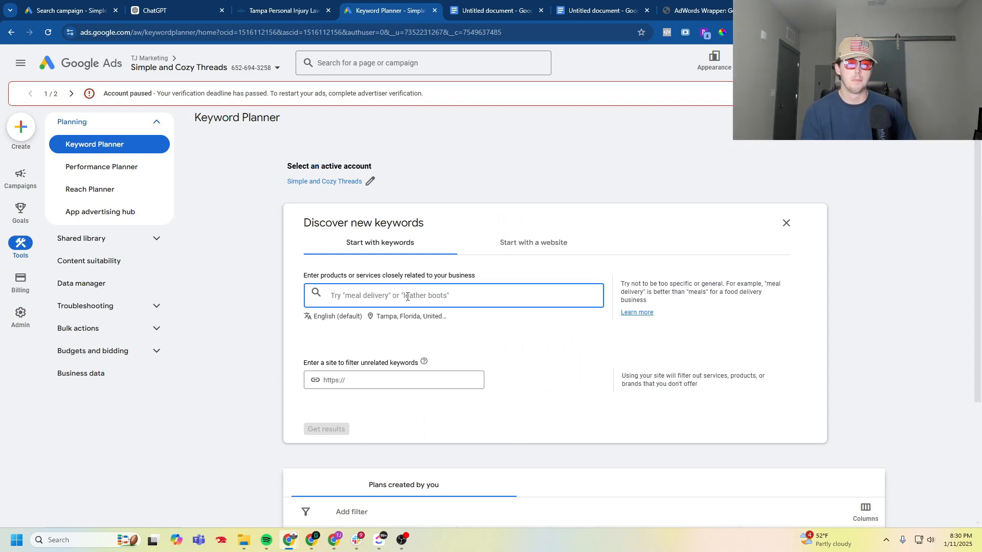
text(best )
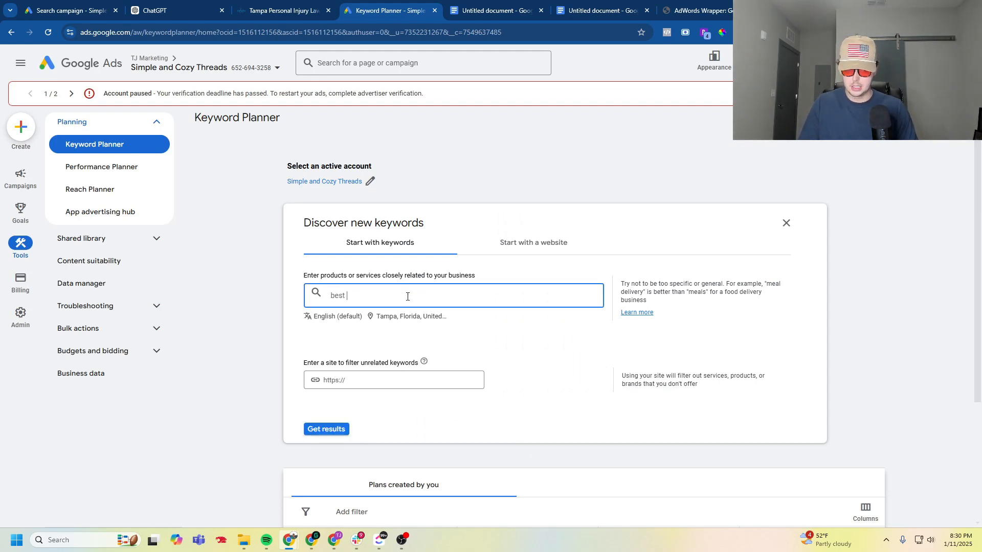
text(law firm)
key(Return)
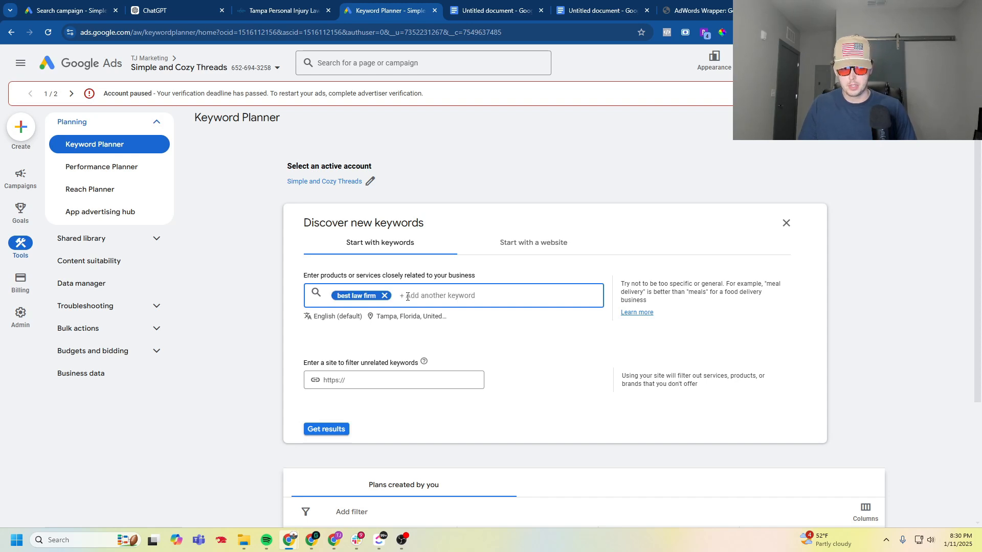
click(339, 429)
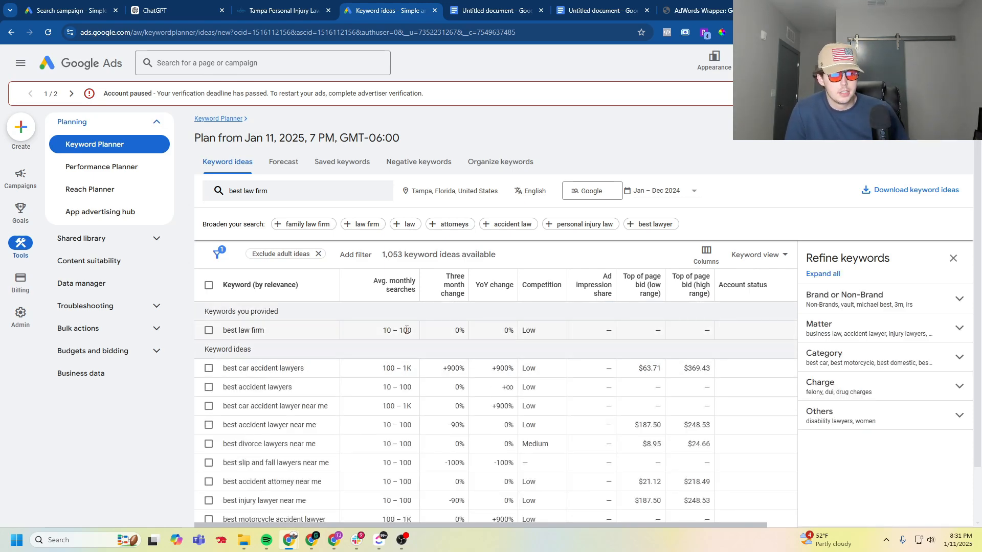
- Copy the provided keyword "best law firm" from the keyword ideas table
drag(269, 333, 221, 335)
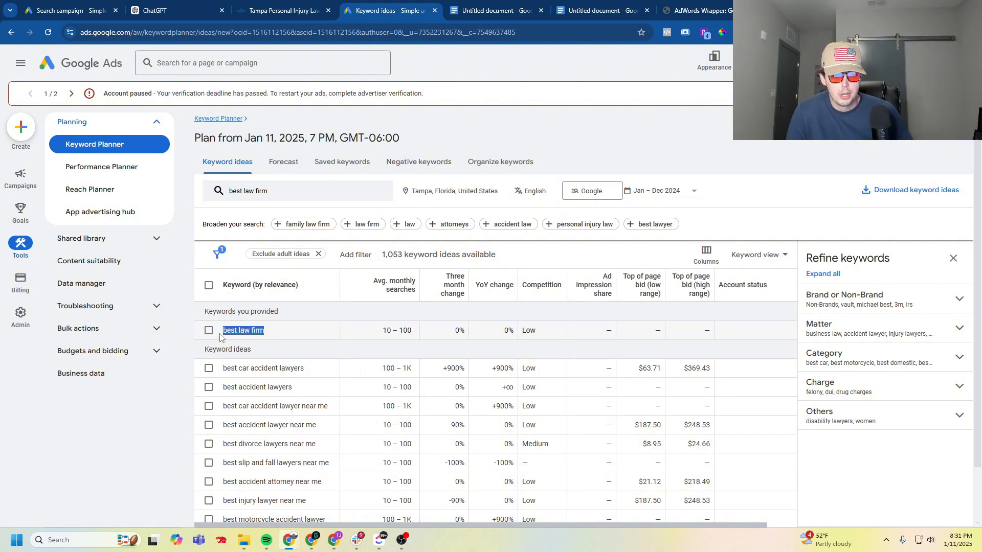
right_click(226, 334)
click(285, 344)
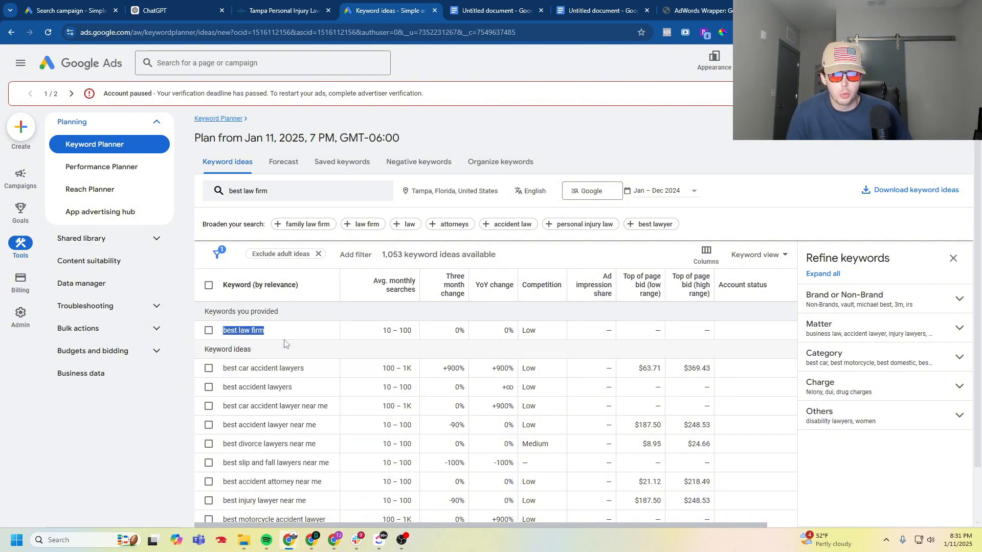
- Switch to the campaign draft and add "best law firm" as an exact match keyword in square brackets to Ad group 1
drag(394, 5, 174, 7)
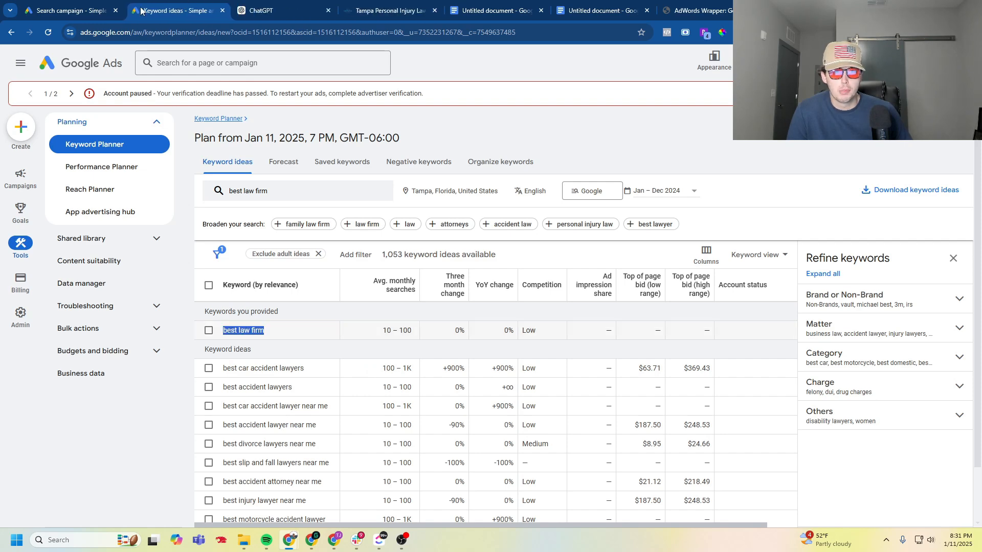
click(71, 14)
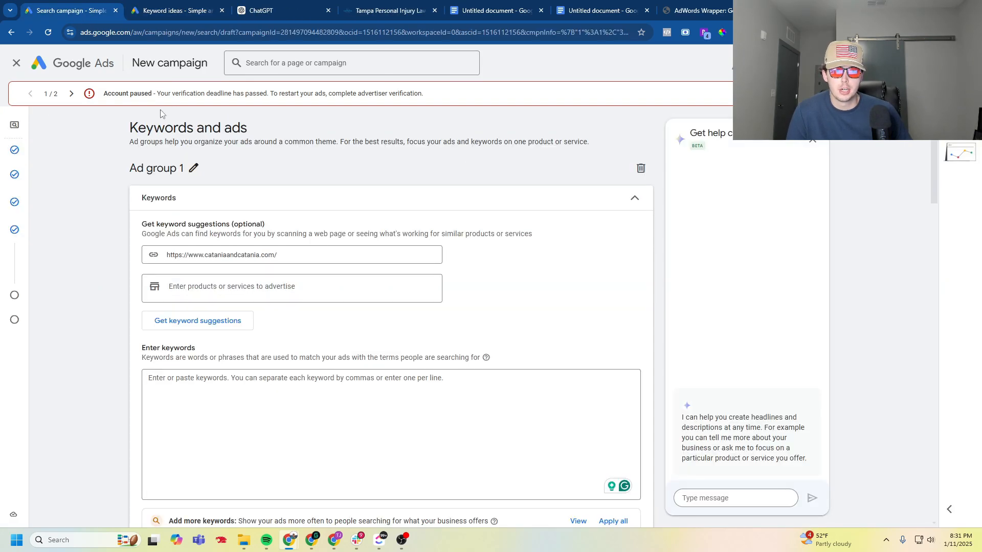
right_click(223, 392)
click(266, 251)
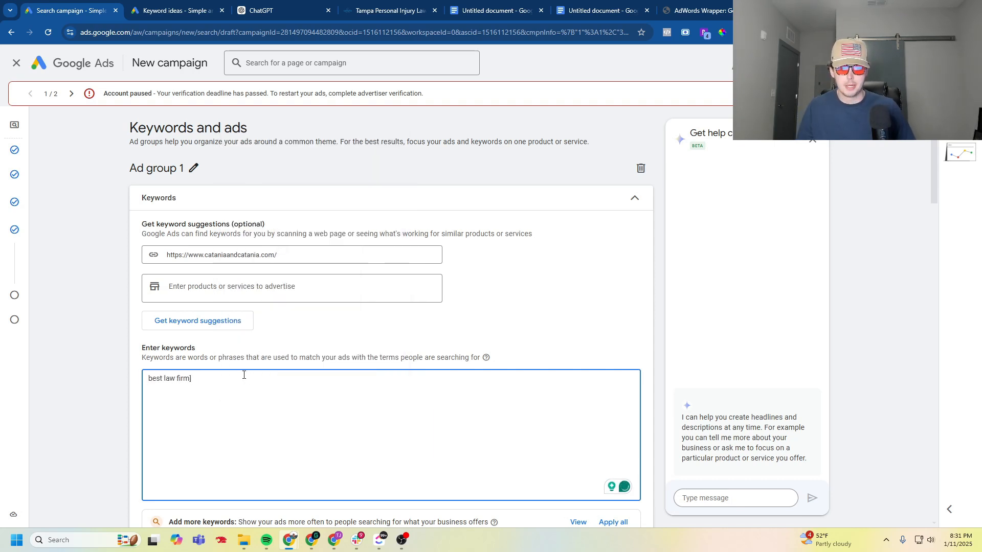
text([)
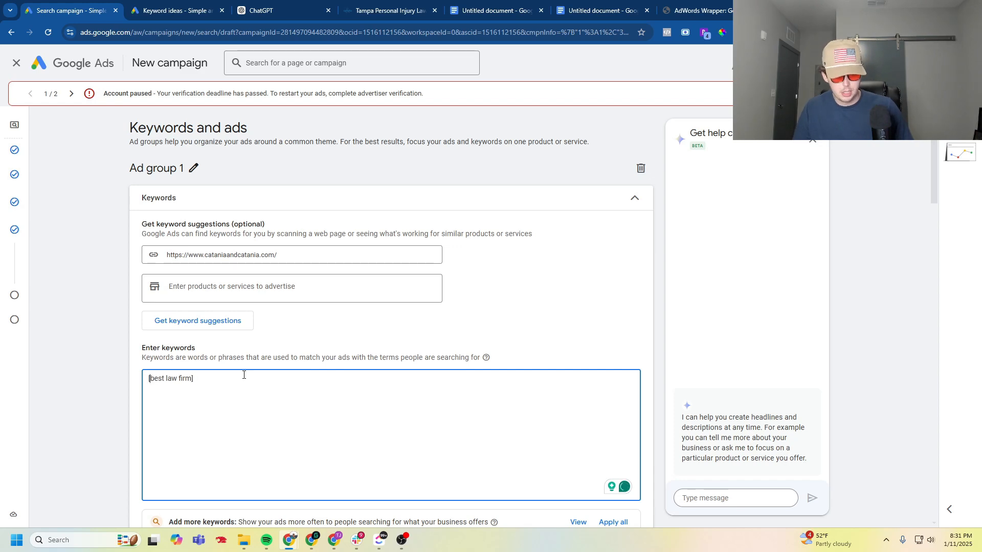
- Copy "best car accident lawyers" from the Keyword Planner ideas and add it on a new line in Ad group 1's keyword list
click(170, 6)
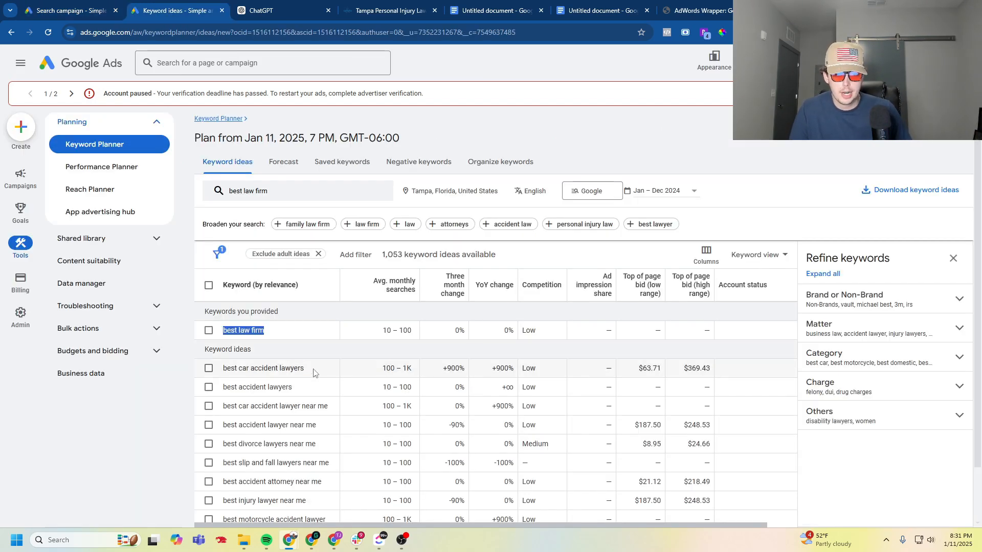
drag(314, 373, 223, 369)
right_click(238, 374)
click(318, 384)
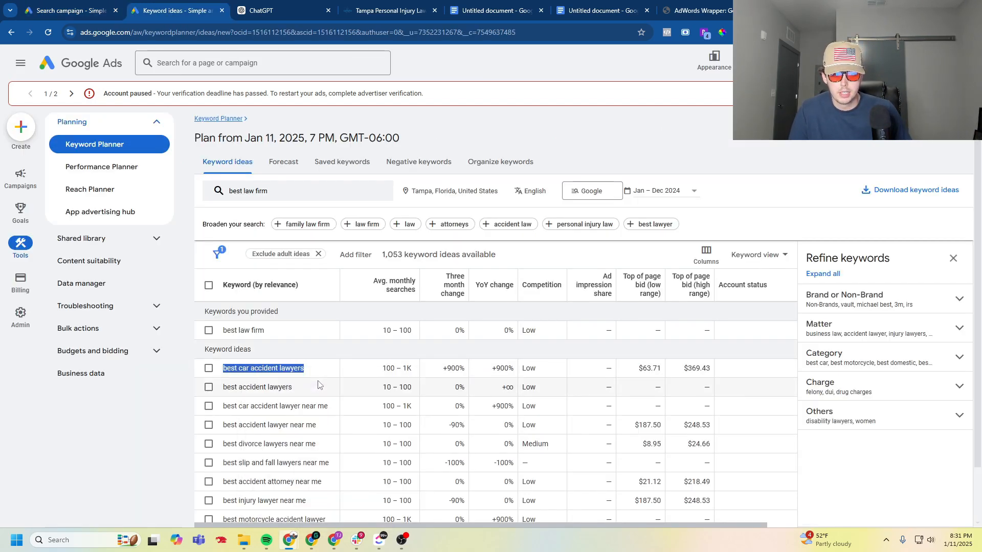
click(79, 11)
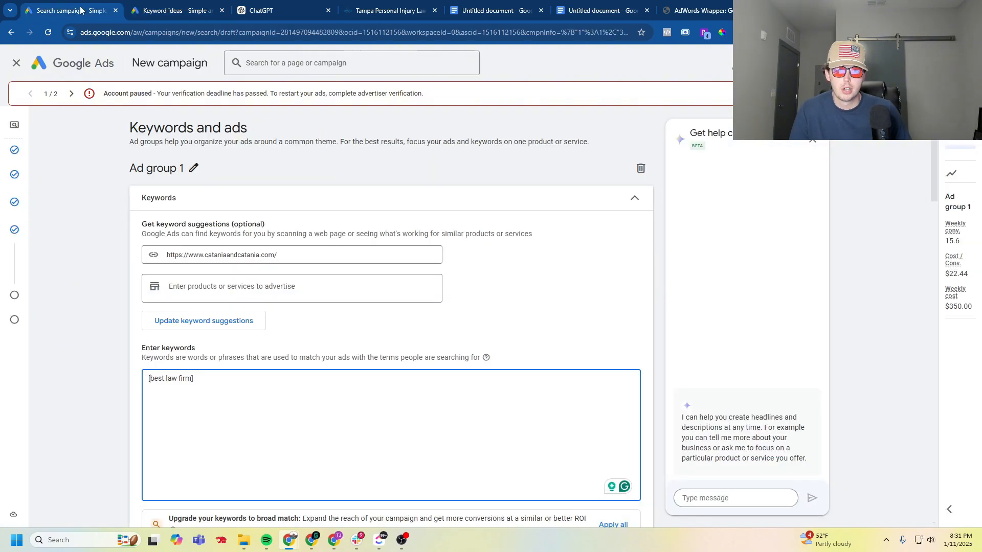
key(Return)
key(ctrl+v)
- Copy "best accident lawyers" from the Keyword Planner ideas into Ad group 1's keyword list on its own line
key(ctrl+Tab)
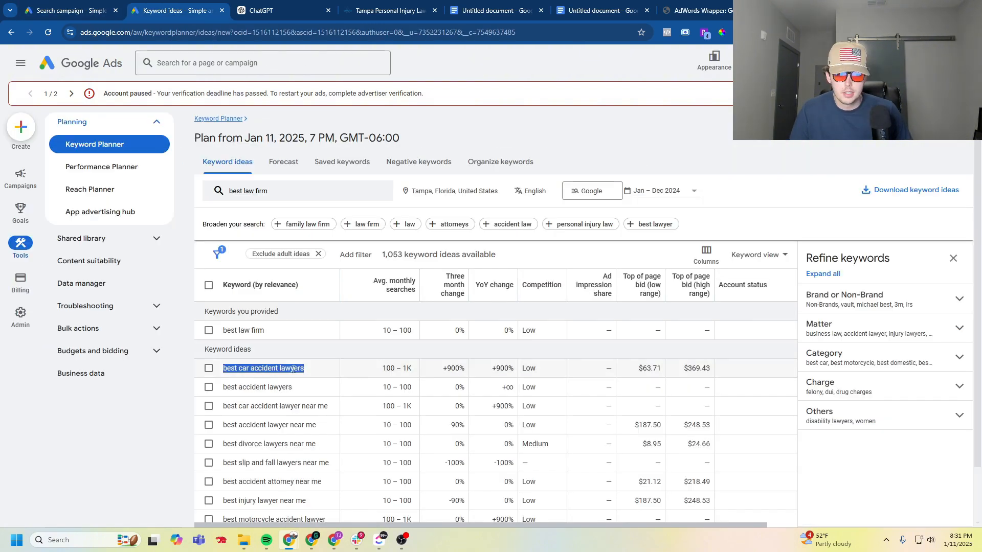
drag(293, 390, 219, 391)
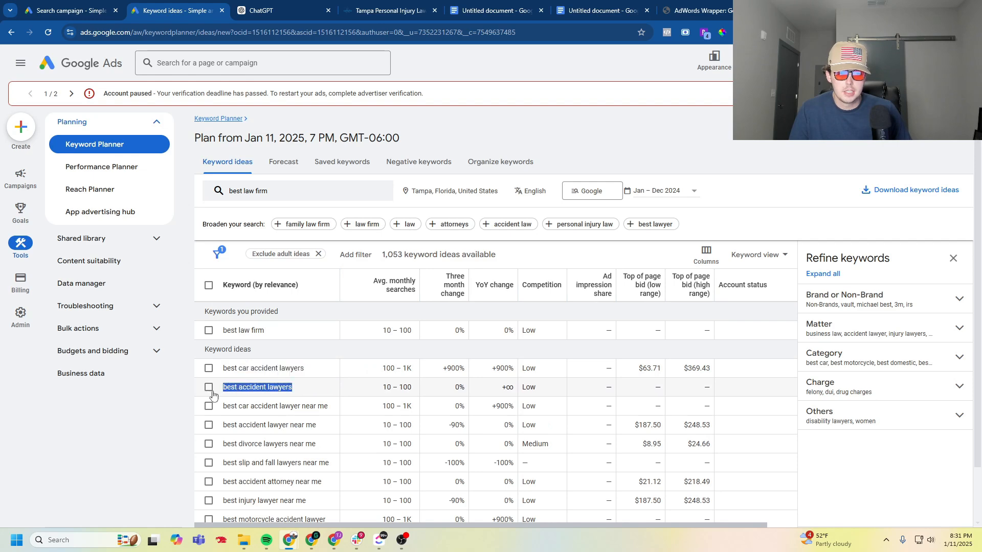
right_click(241, 388)
key(ctrl+shift+Tab)
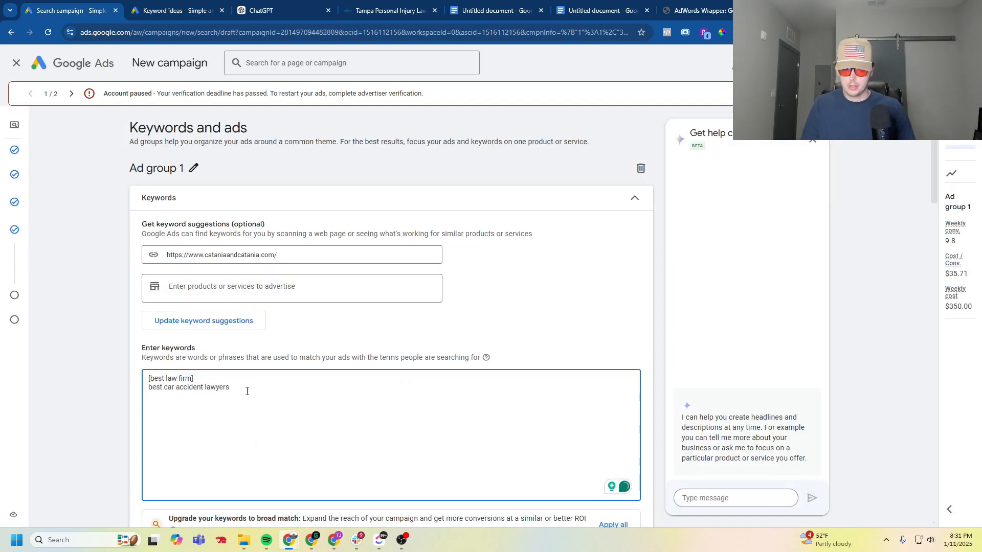
key(ctrl+v)
- Return to Keyword Planner and examine the low and high top-of-page bids for "best car accident lawyers" and the other keyword ideas
key(ctrl+Tab)
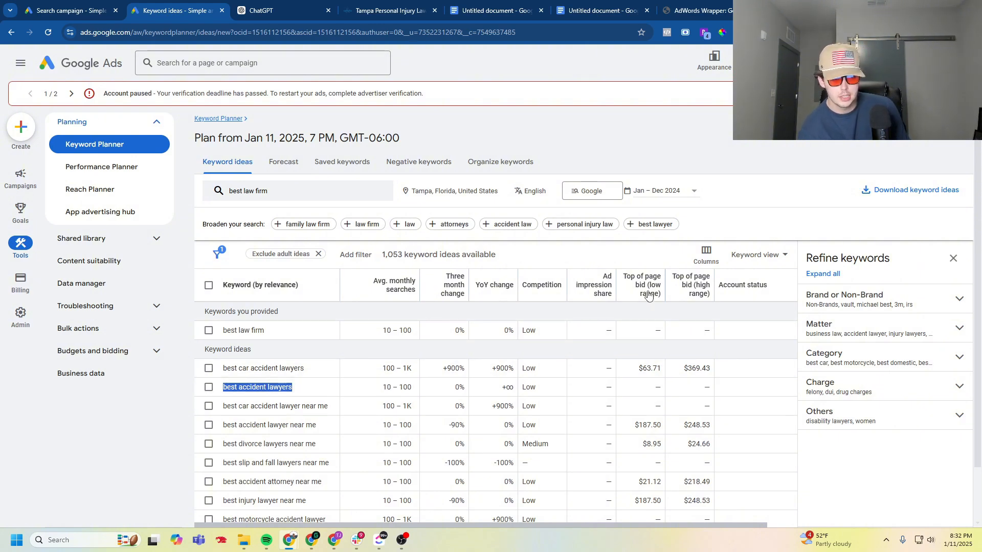
mouse_move(649, 295)
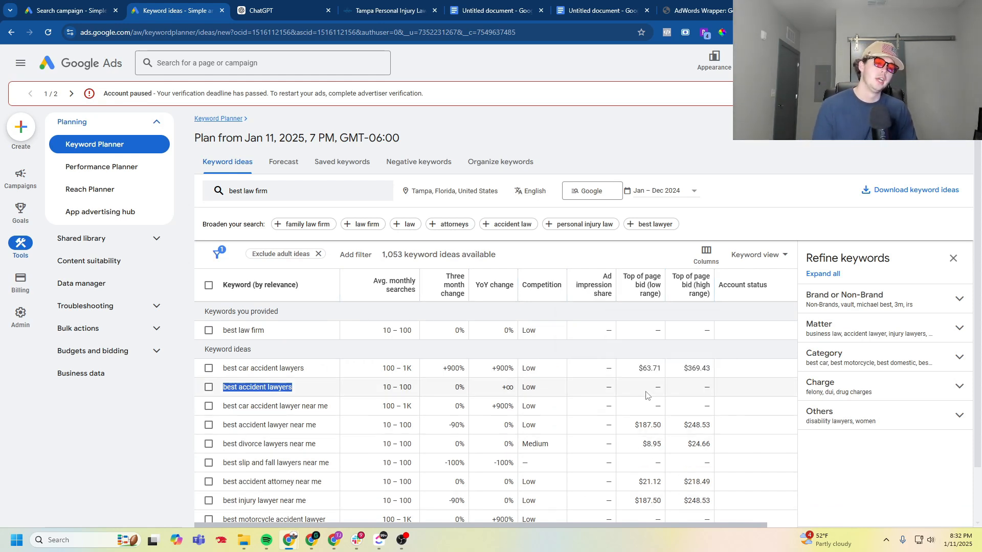
click(660, 369)
drag(660, 369, 618, 371)
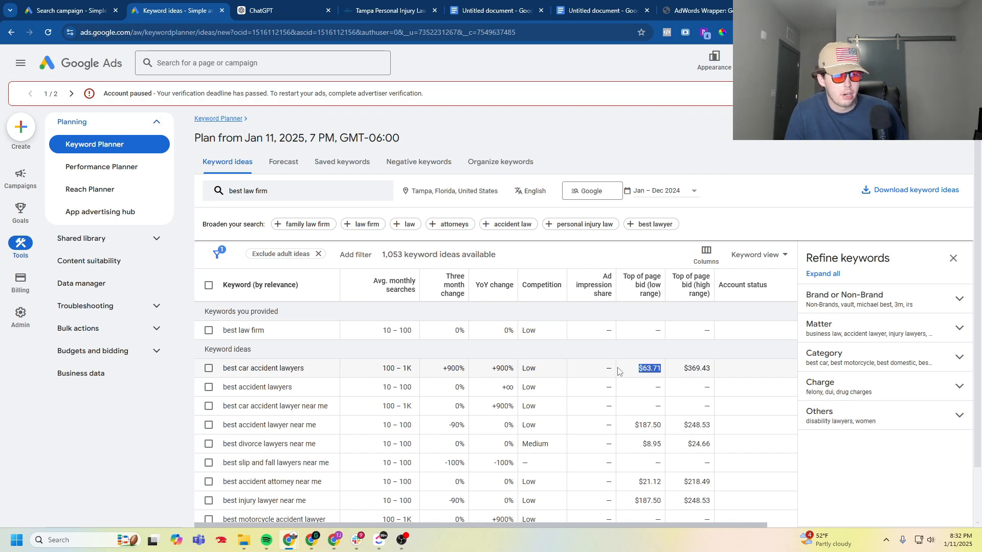
click(646, 372)
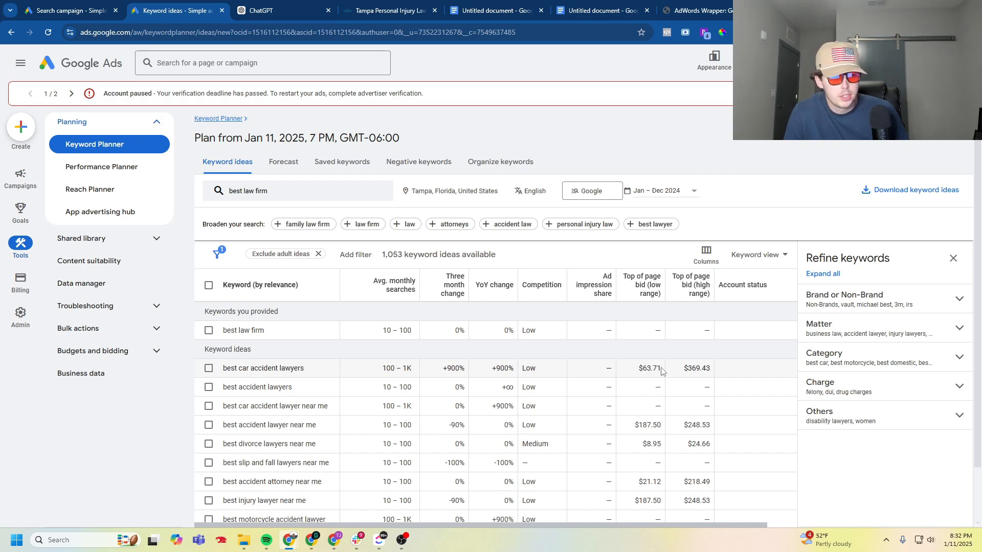
drag(661, 371, 636, 372)
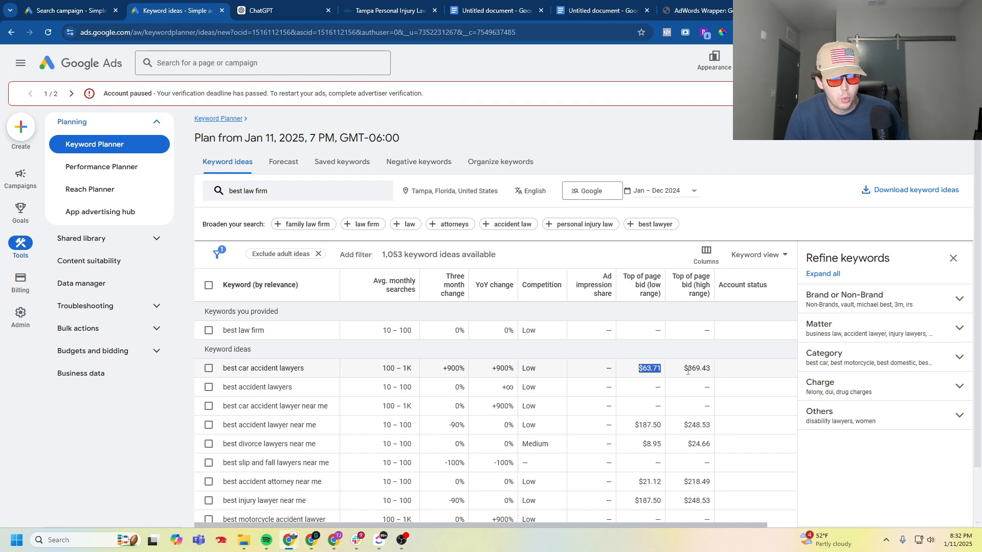
drag(686, 370, 729, 366)
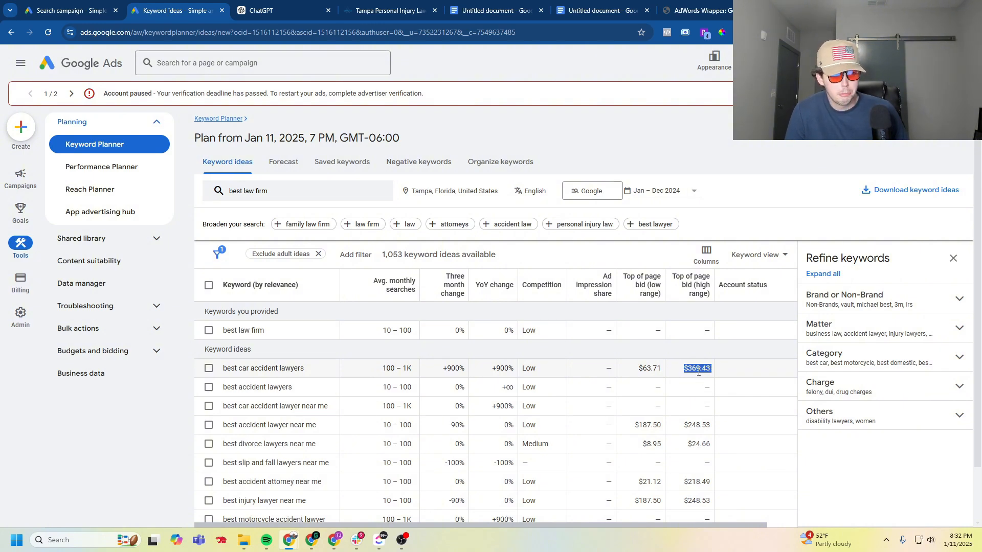
click(698, 372)
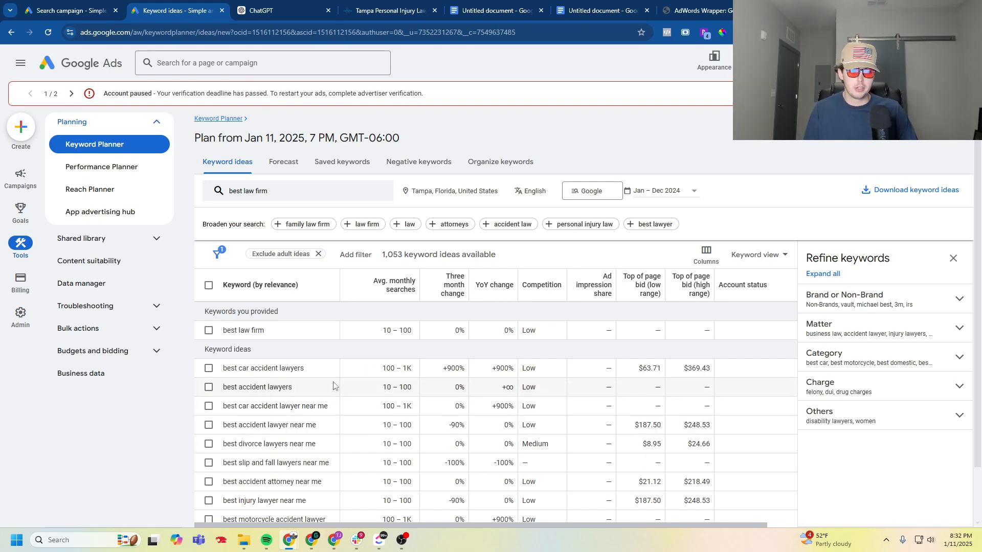
scroll(328, 392, down, 1)
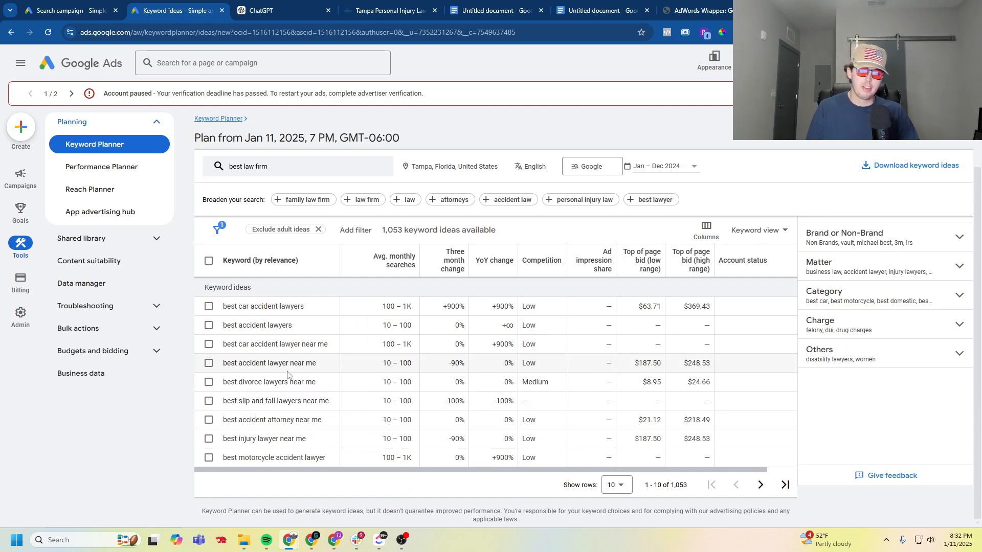
scroll(315, 384, up, 1)
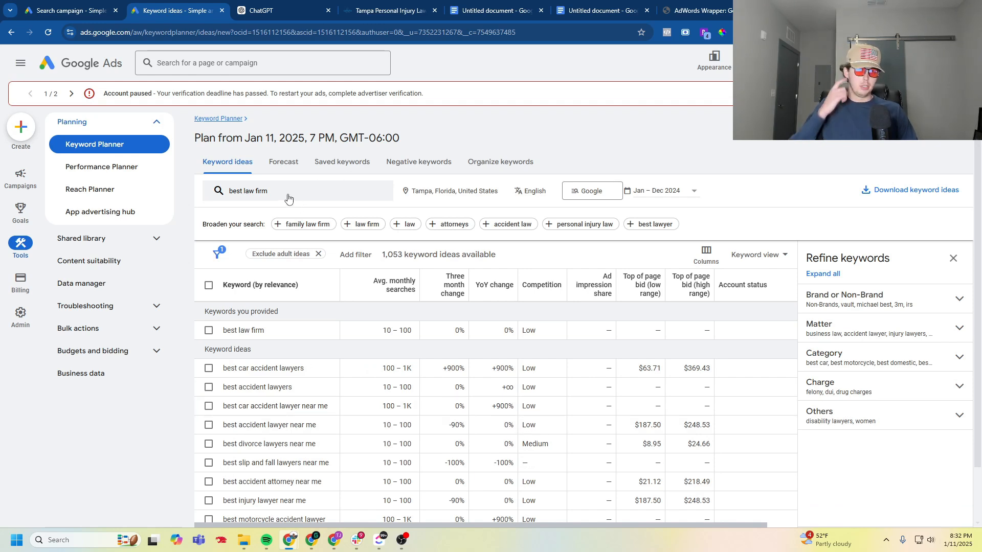
- Switch to ChatGPT and review the 15 Google Ads headlines in its Car Accident Ads section
click(267, 9)
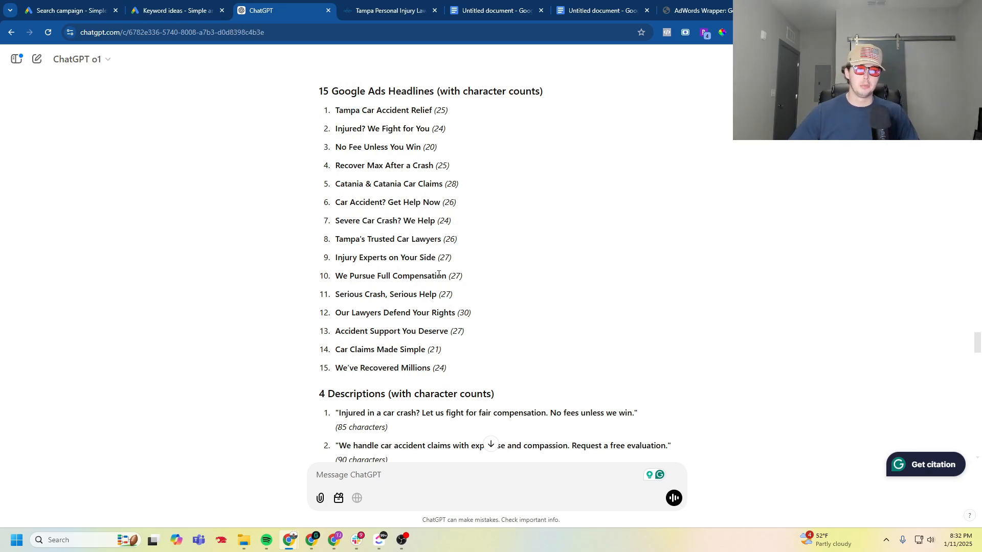
scroll(426, 276, up, 2)
scroll(423, 279, down, 2)
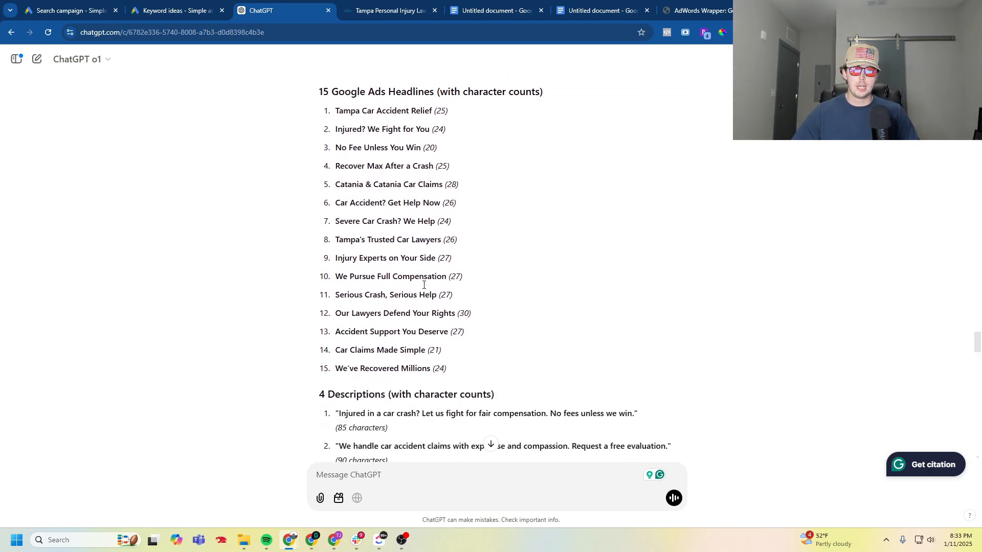
scroll(423, 286, up, 1)
scroll(423, 287, up, 1)
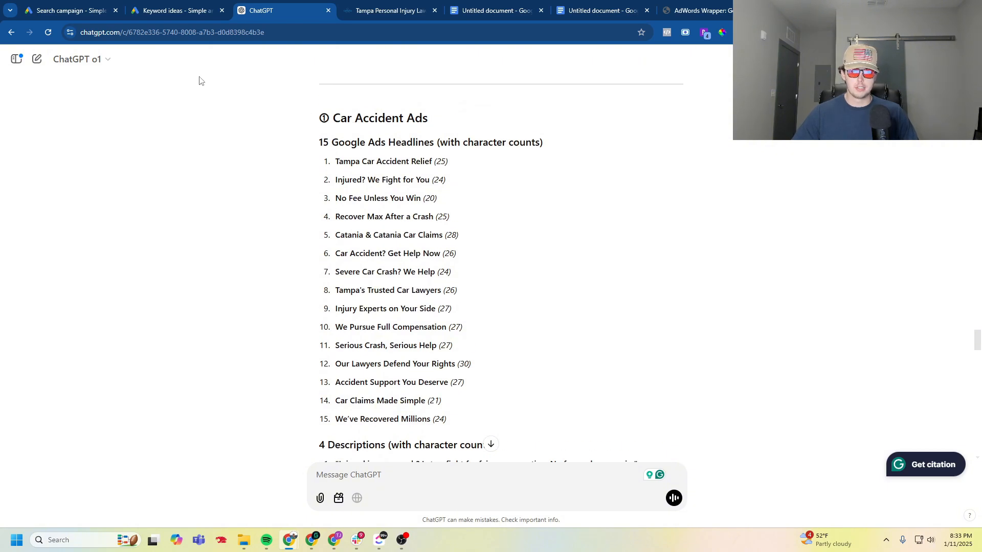
- Place the ChatGPT page directly beside the campaign draft in the browser and return to the draft
click(164, 12)
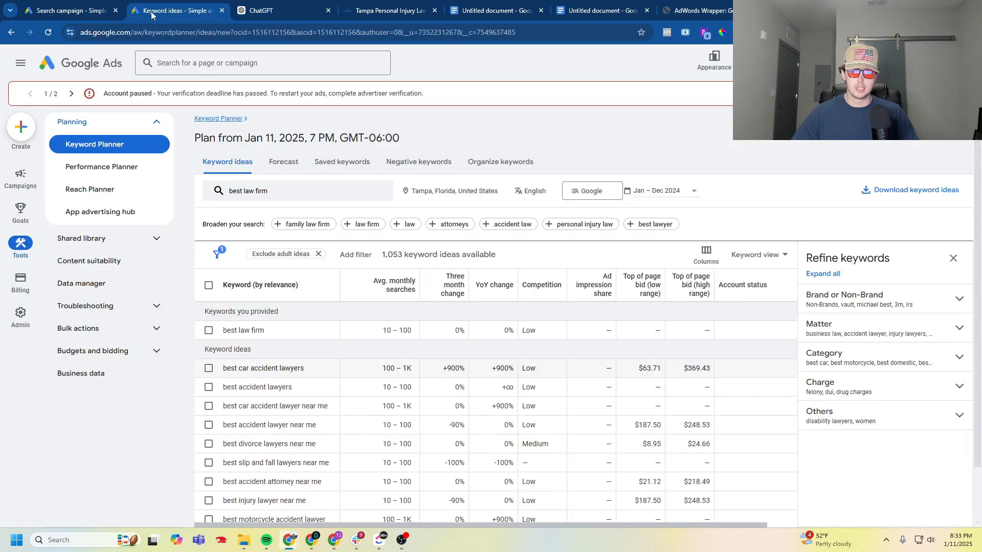
click(90, 11)
drag(285, 12, 177, 11)
click(72, 11)
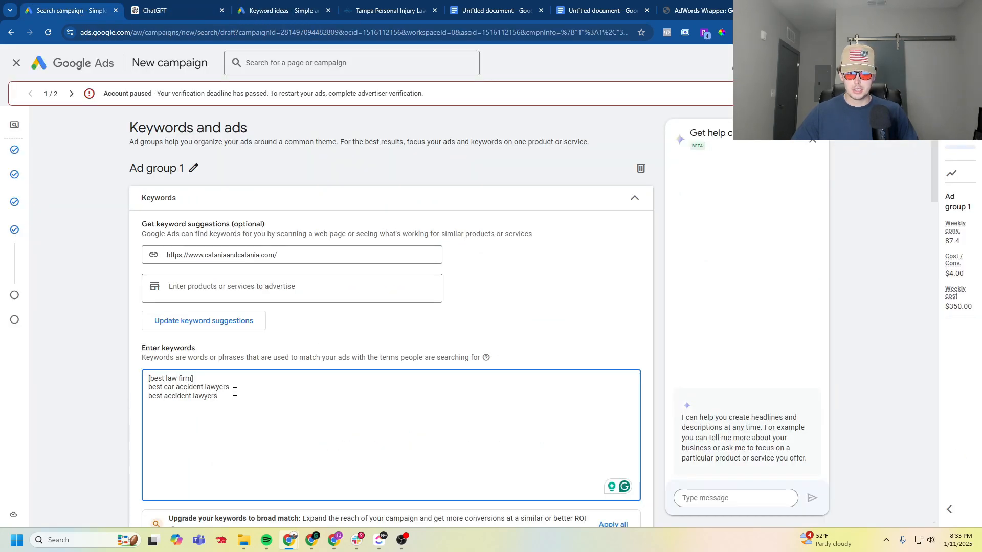
- Copy the 10 car accident keywords from ChatGPT and add them below the existing keywords in Ad group 1
click(174, 7)
scroll(370, 198, down, 8)
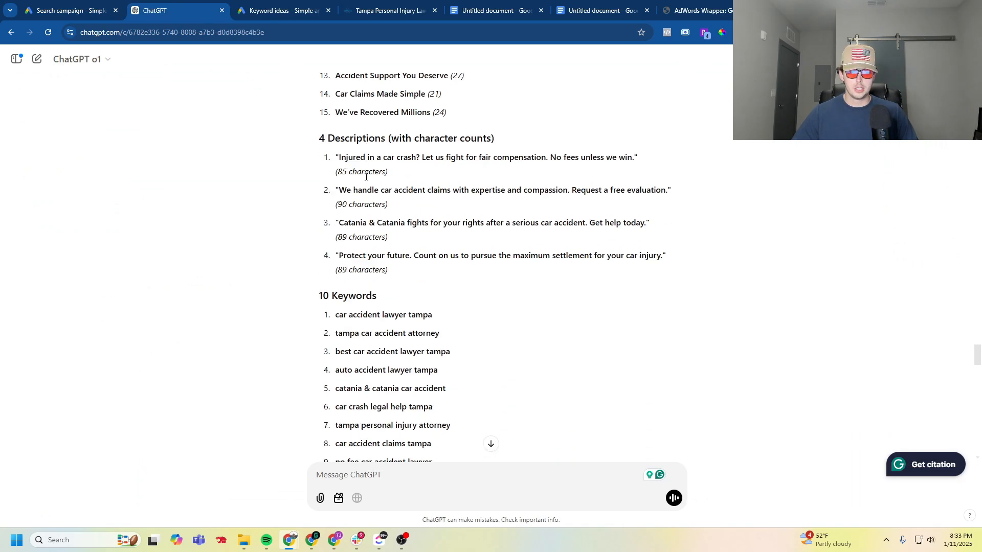
drag(464, 381, 336, 212)
click(71, 10)
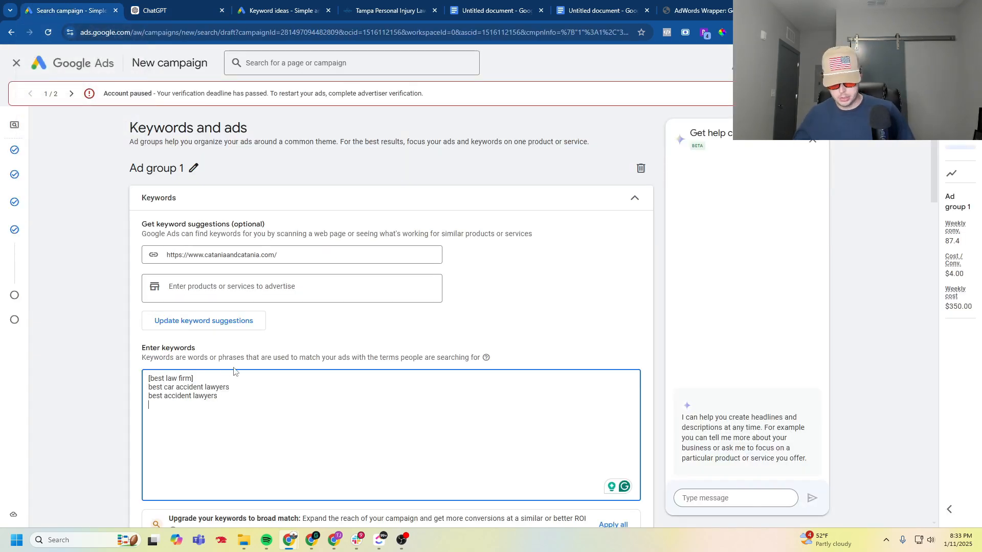
key(ctrl+v)
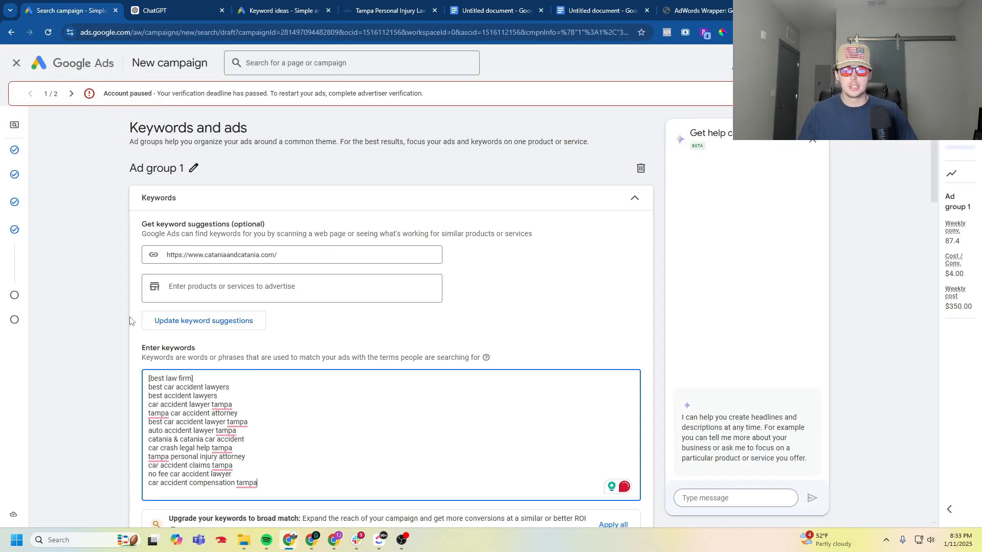
scroll(105, 319, down, 2)
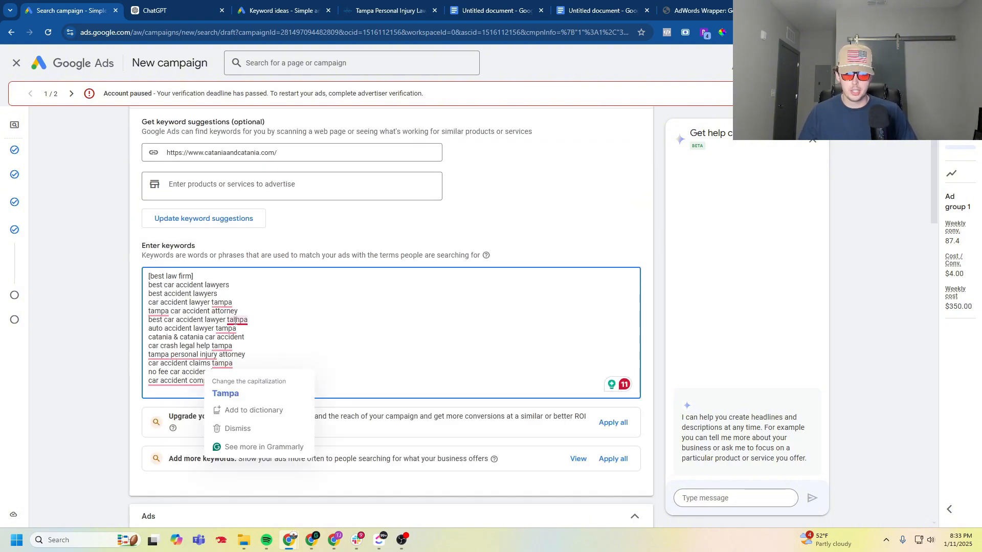
mouse_move(222, 302)
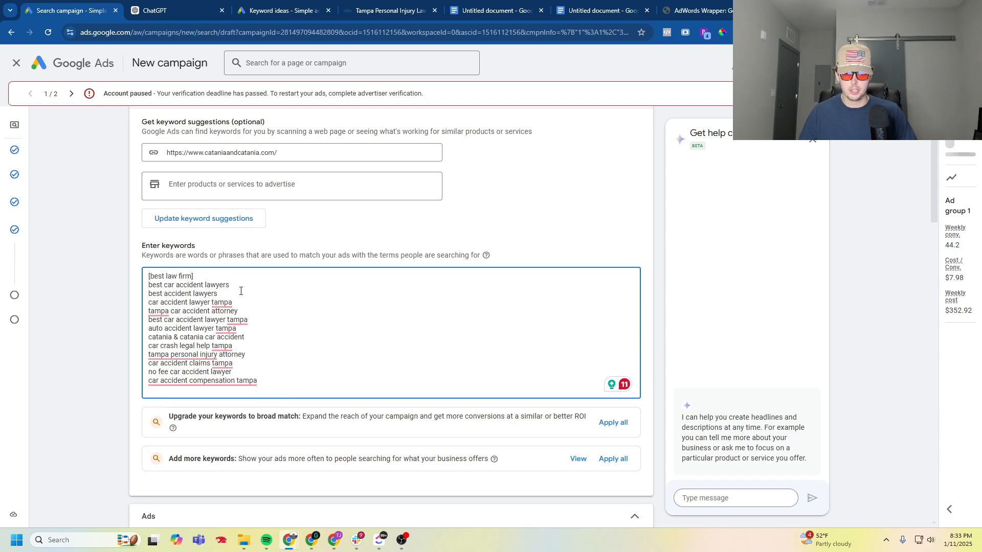
- Review the car accident headlines and descriptions in ChatGPT, and check the matching headline and description fields in Ad group 1's ad
click(180, 7)
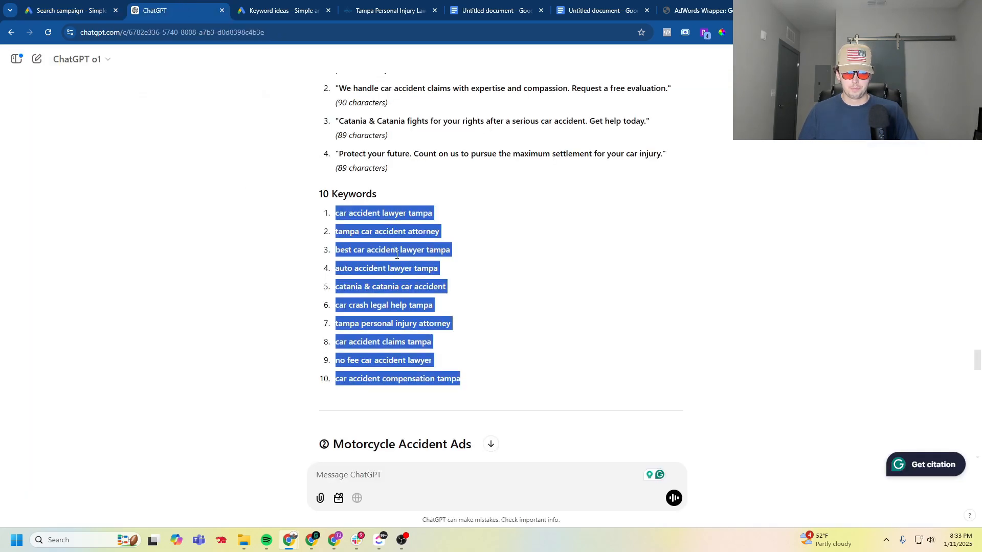
scroll(401, 286, up, 7)
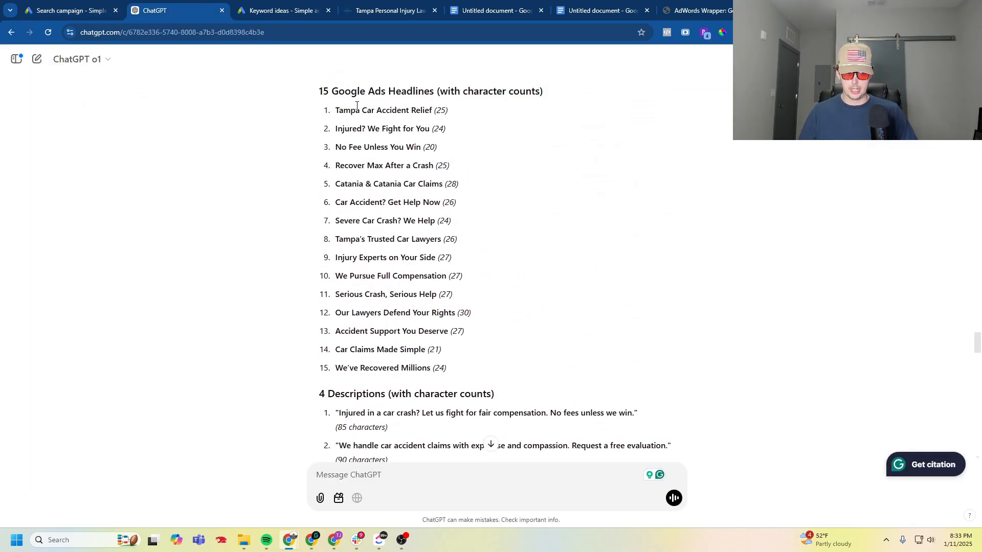
scroll(402, 358, down, 1)
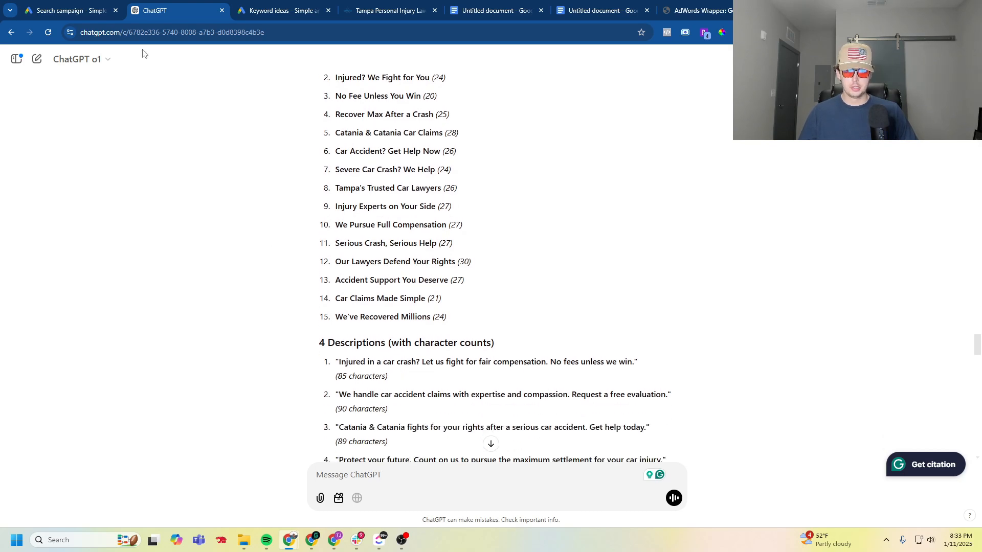
click(53, 13)
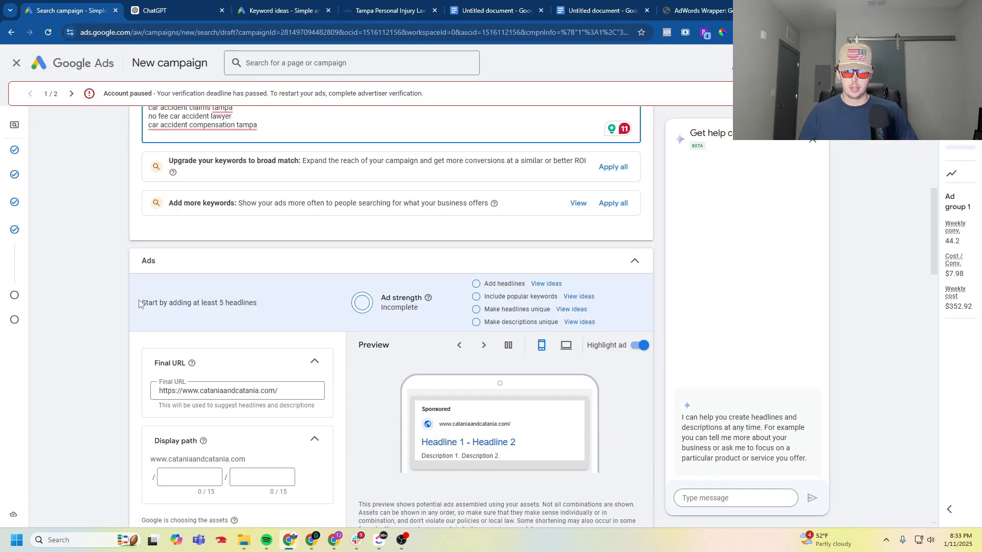
scroll(139, 304, down, 8)
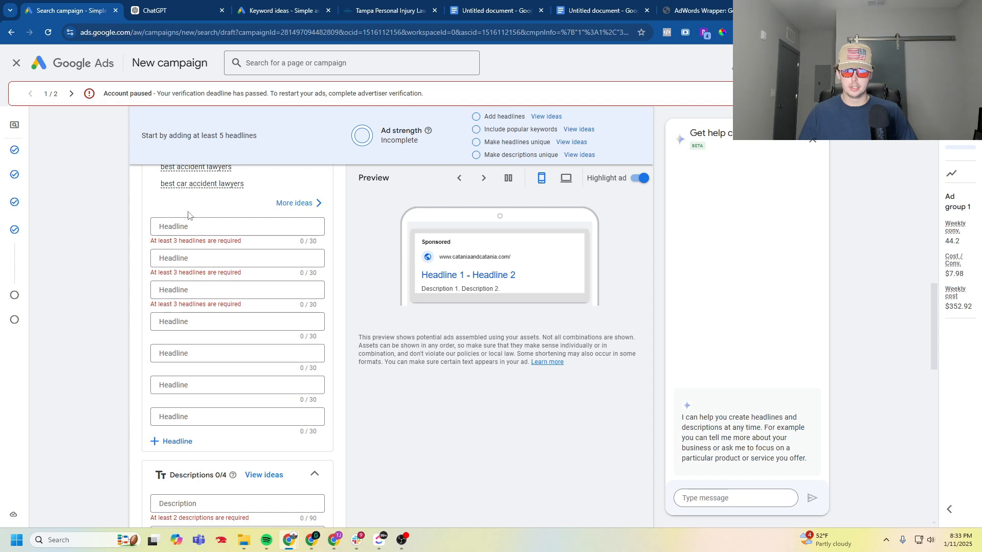
scroll(196, 319, down, 4)
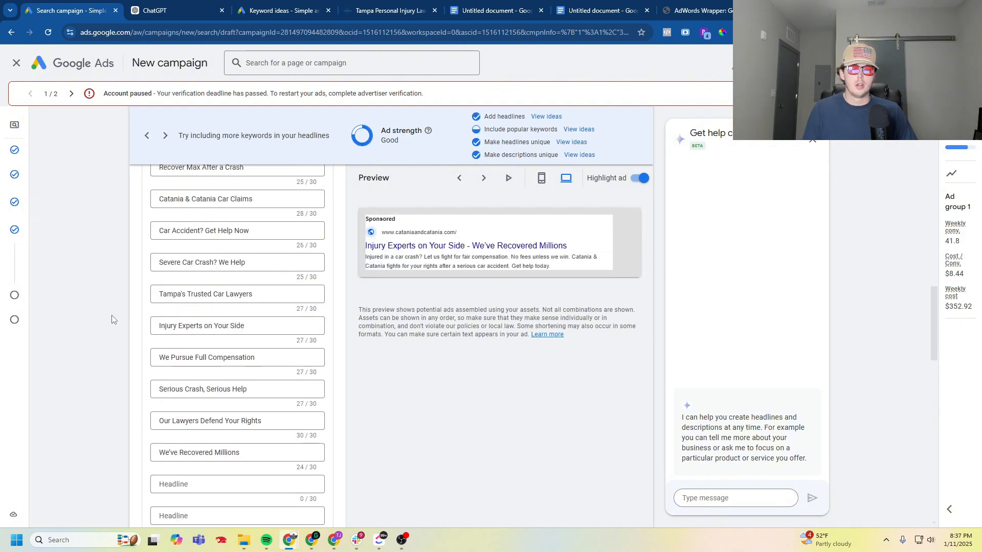
- Review the filled headlines, the remaining empty headline fields and the descriptions in Ad group 1's ad
scroll(112, 320, up, 2)
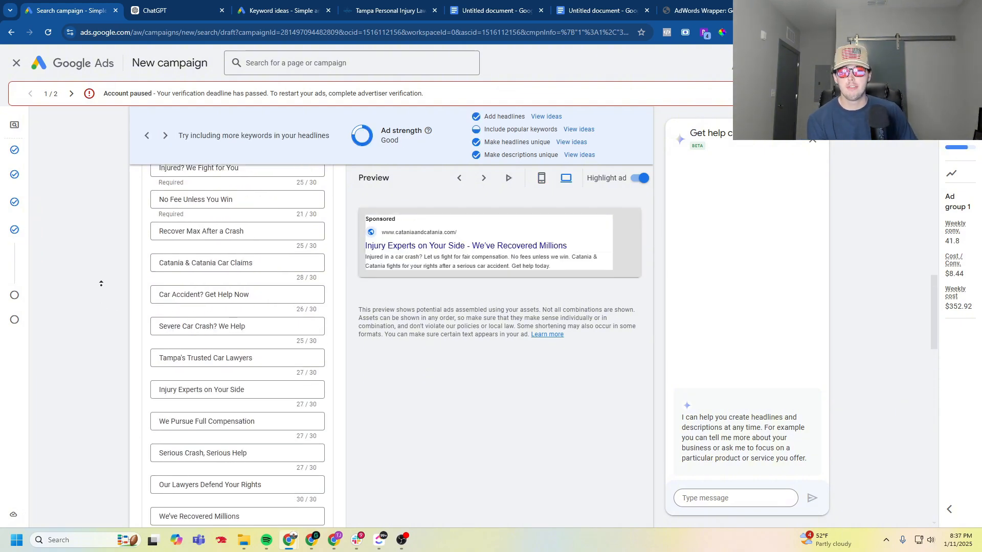
scroll(101, 283, up, 3)
scroll(102, 309, down, 5)
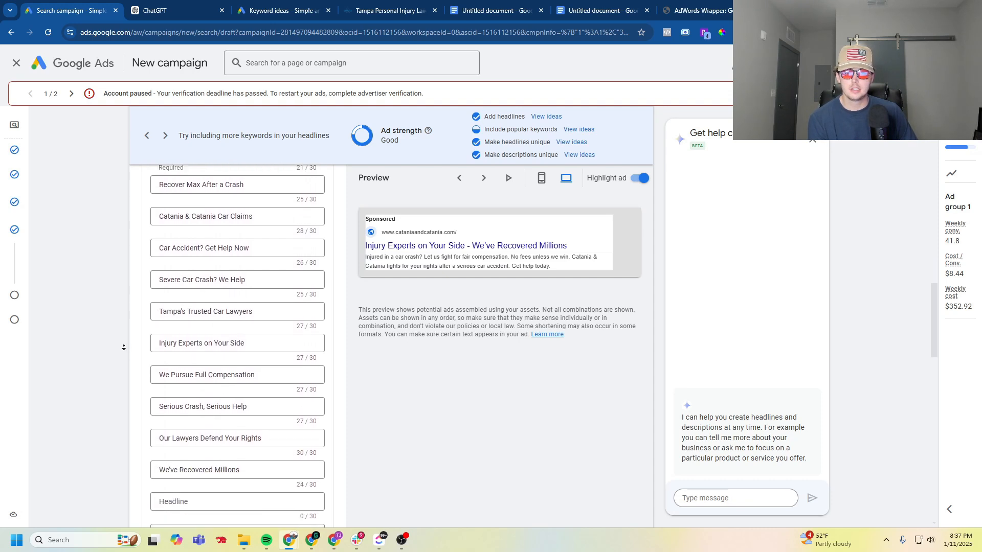
scroll(123, 348, down, 7)
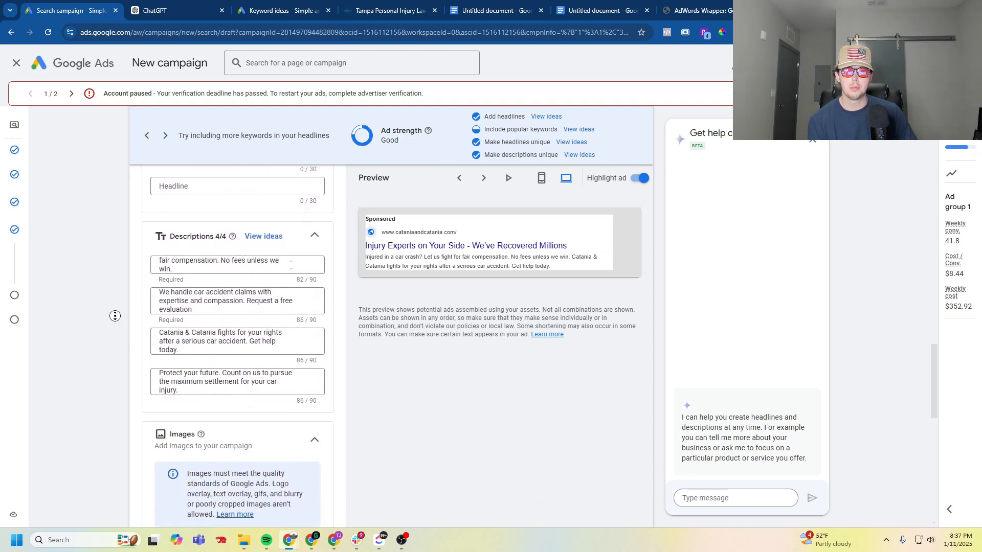
scroll(118, 321, up, 3)
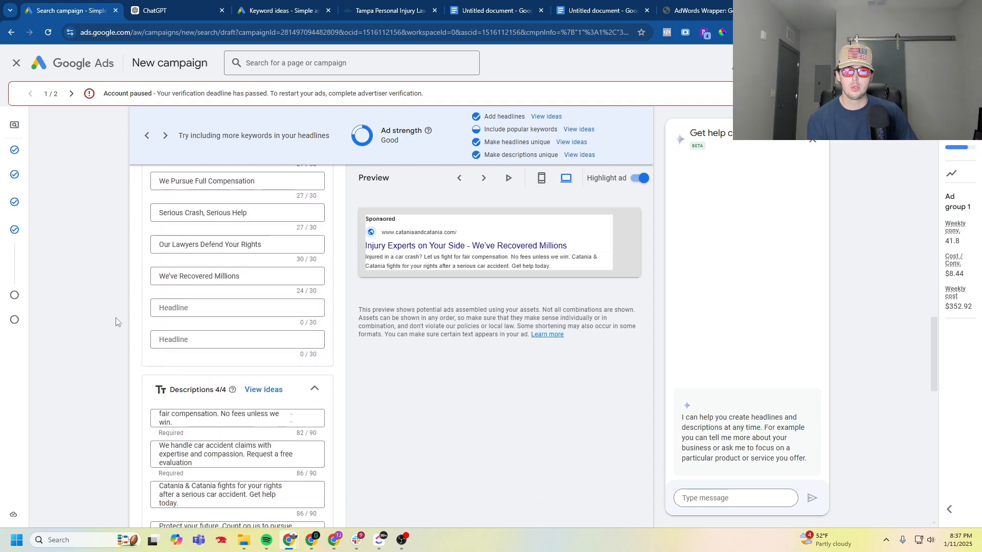
scroll(125, 337, up, 2)
scroll(124, 340, up, 4)
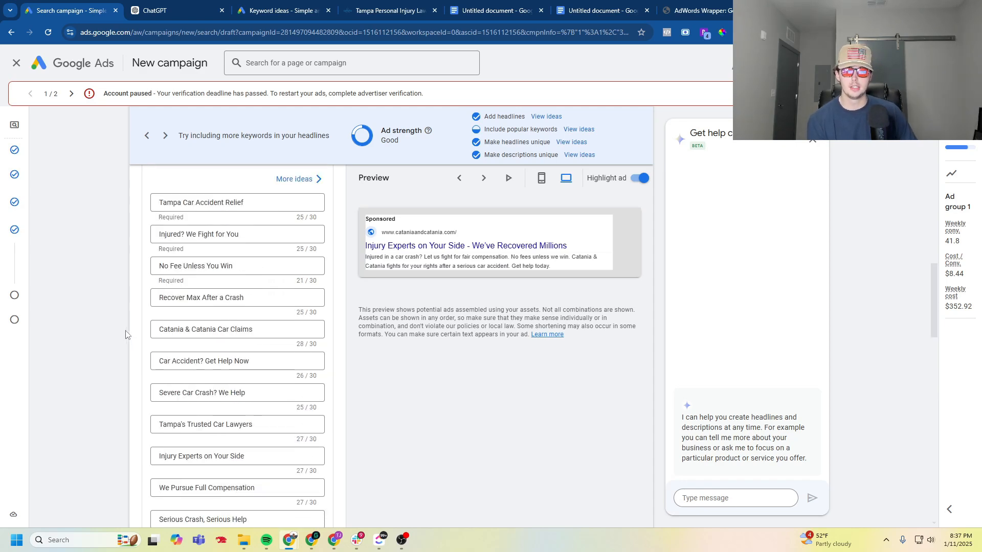
- Enter "#1 Choice" in the first empty headline field of Ad group 1's ad
scroll(117, 394, down, 3)
scroll(113, 390, down, 1)
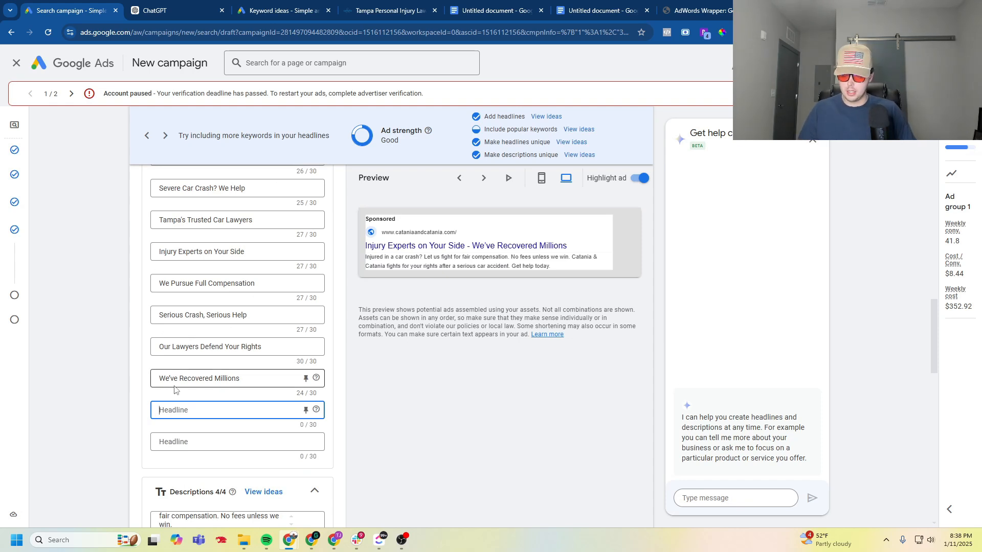
text(#1)
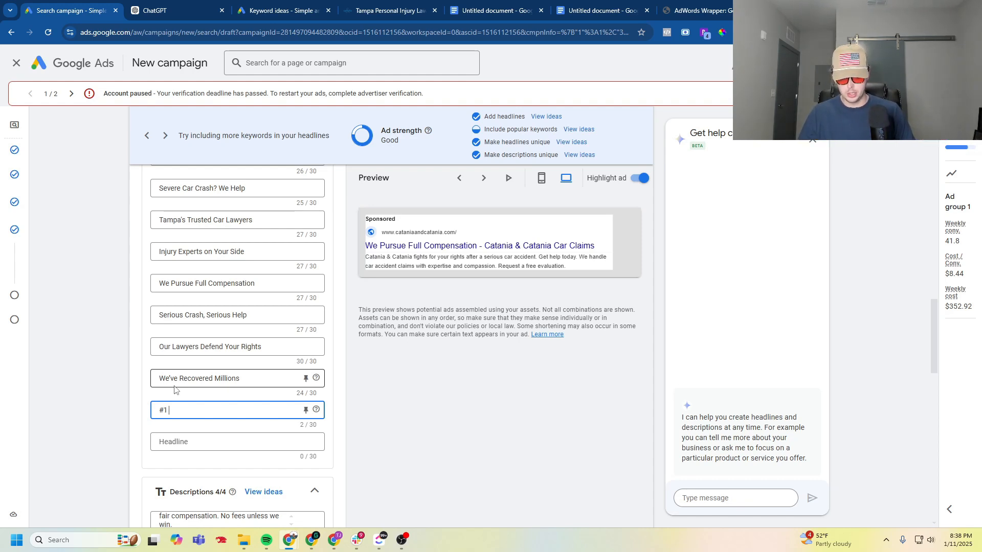
text(oice)
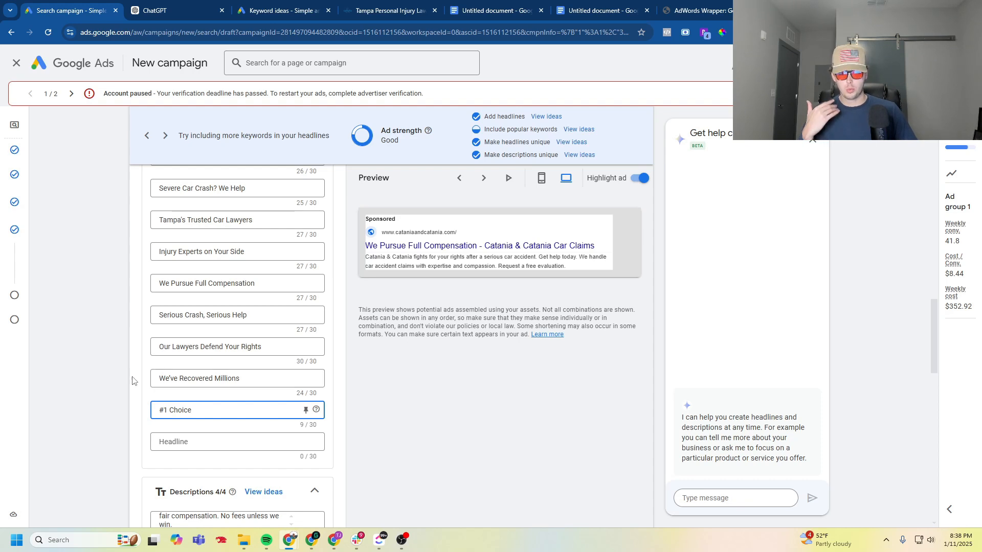
click(121, 397)
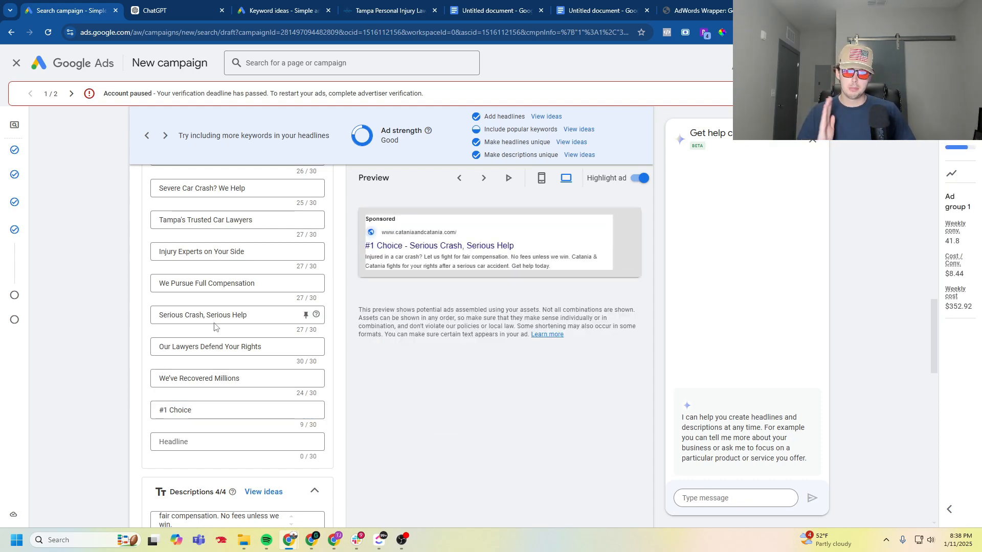
- Fill the last empty headline with a City location insertion that uses "Best Lawyer" as its default text
scroll(224, 277, up, 3)
scroll(224, 278, up, 4)
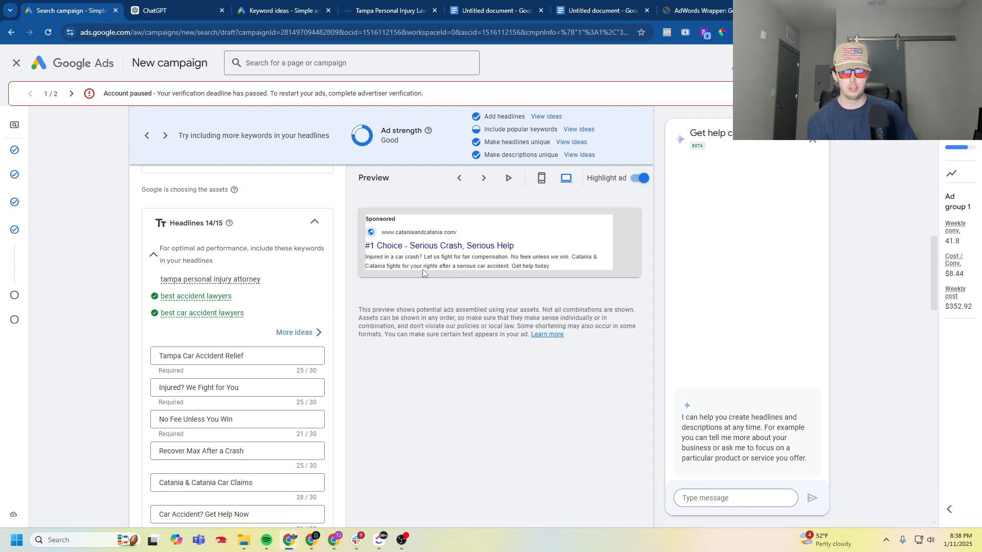
scroll(157, 295, down, 9)
scroll(157, 295, down, 1)
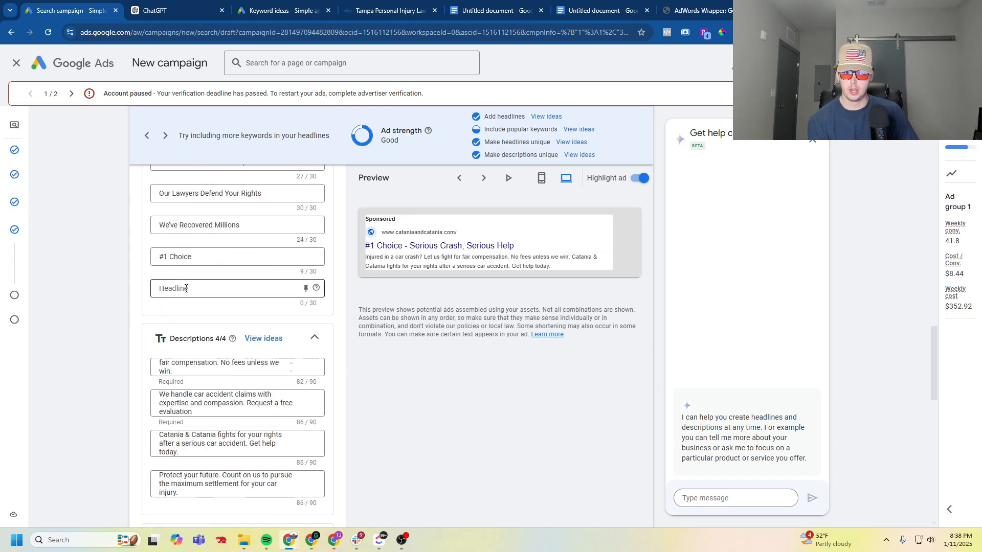
click(187, 288)
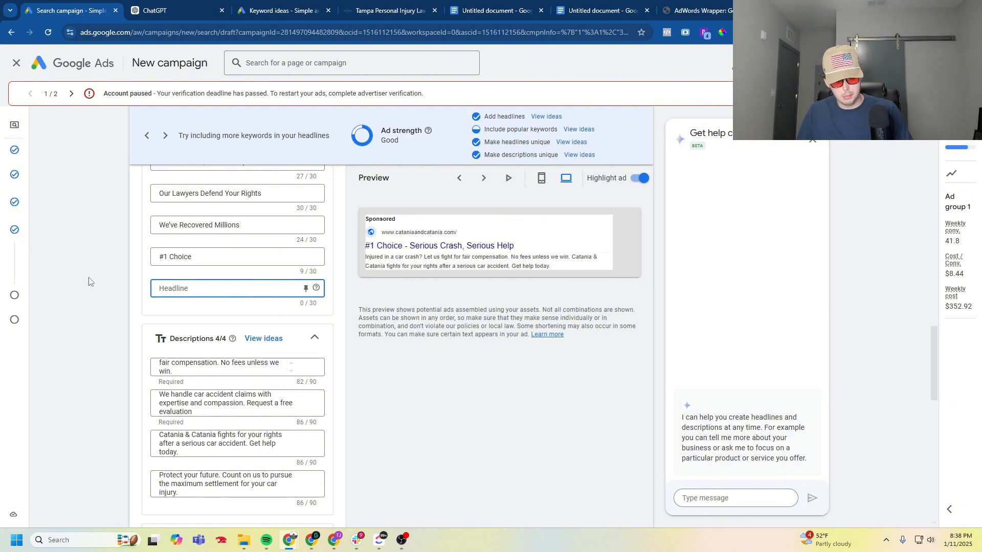
text({LOCATION(City)
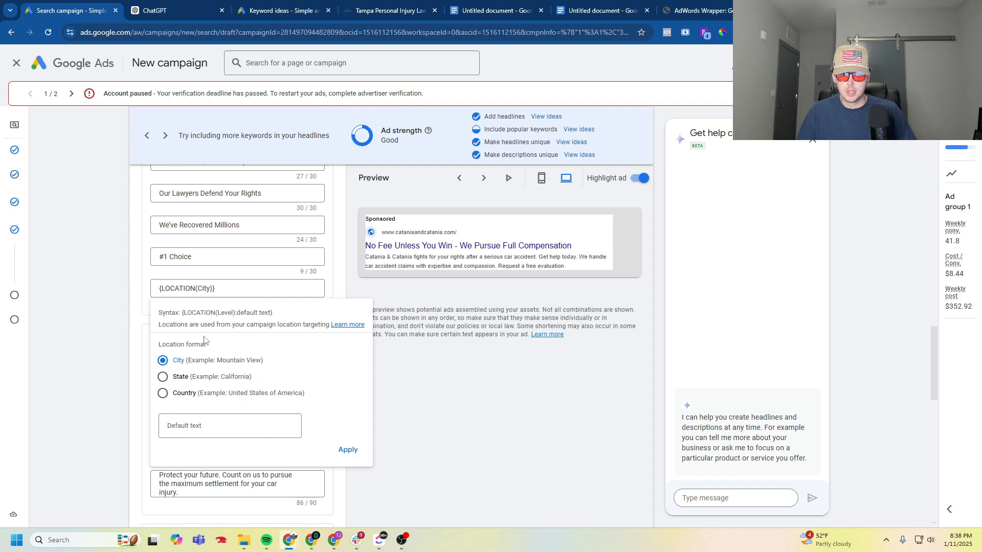
click(187, 428)
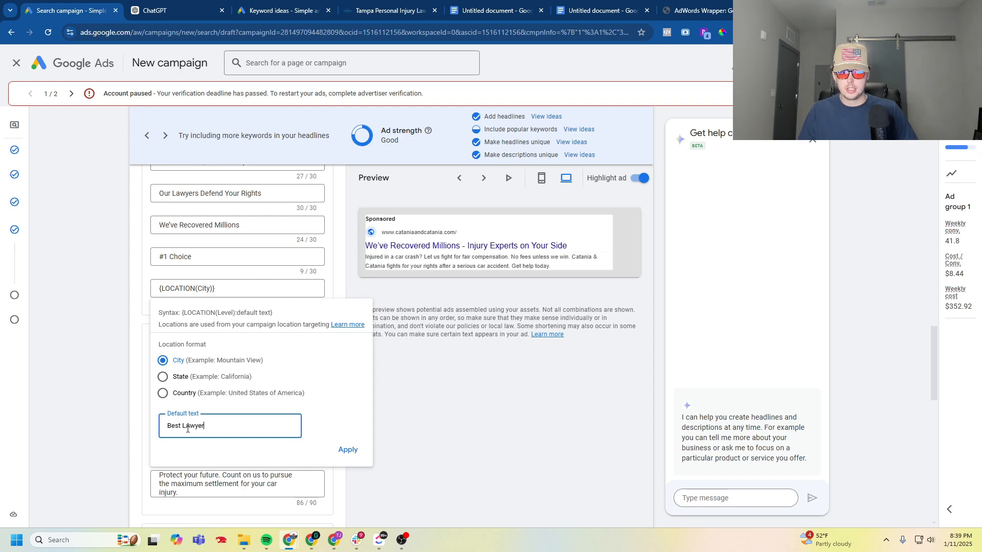
text(Best LAwyer)
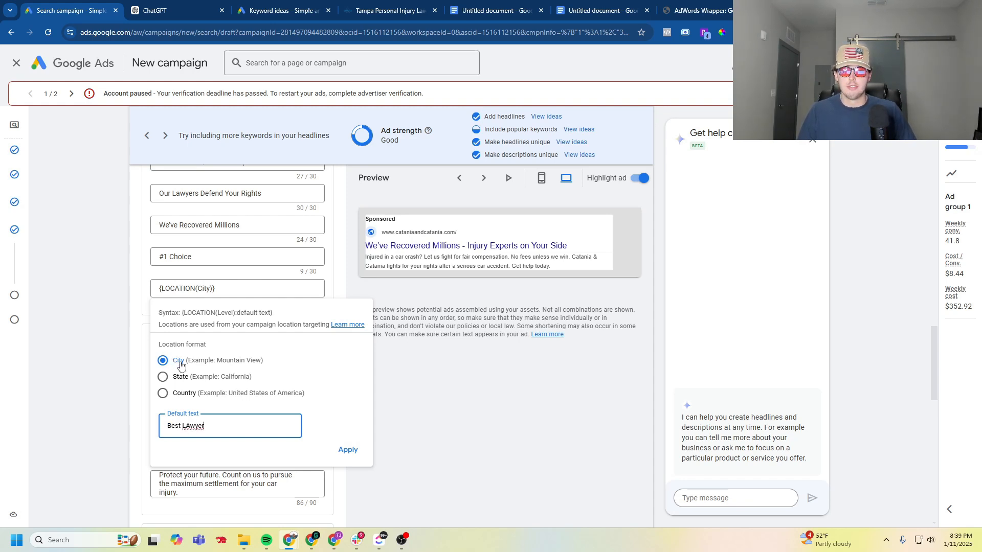
right_click(193, 425)
click(272, 165)
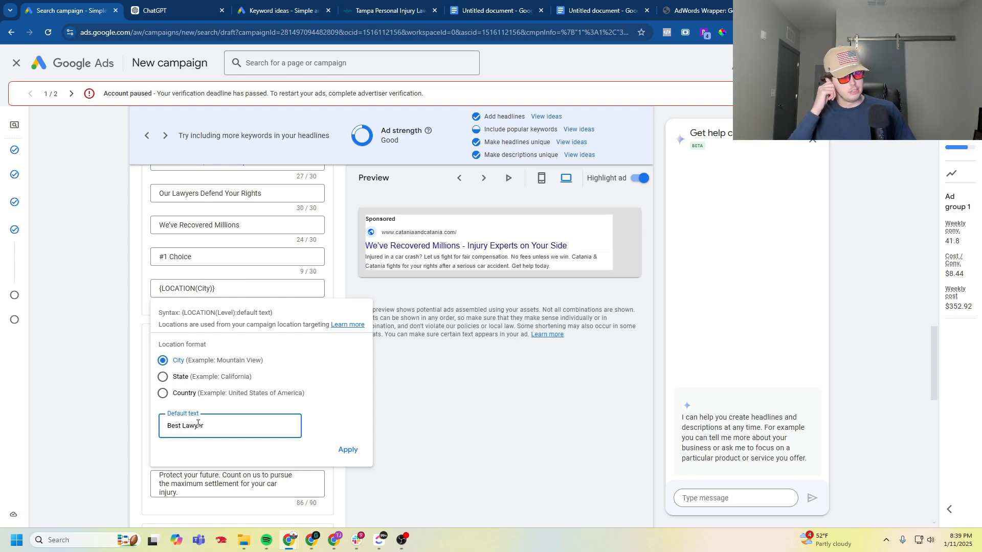
click(352, 452)
- Pin the location insertion headline to position 1 and look through several ad preview variations
scroll(307, 399, up, 2)
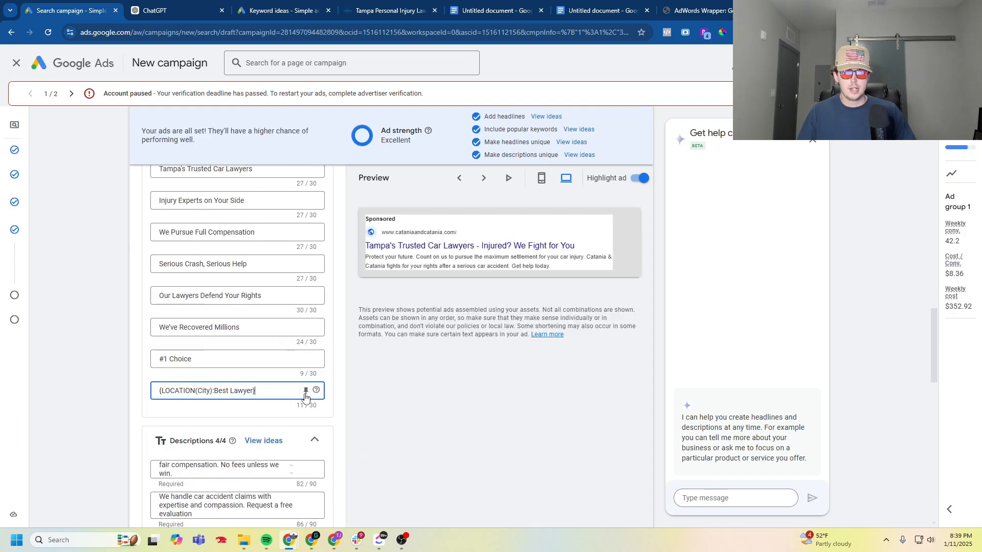
click(306, 392)
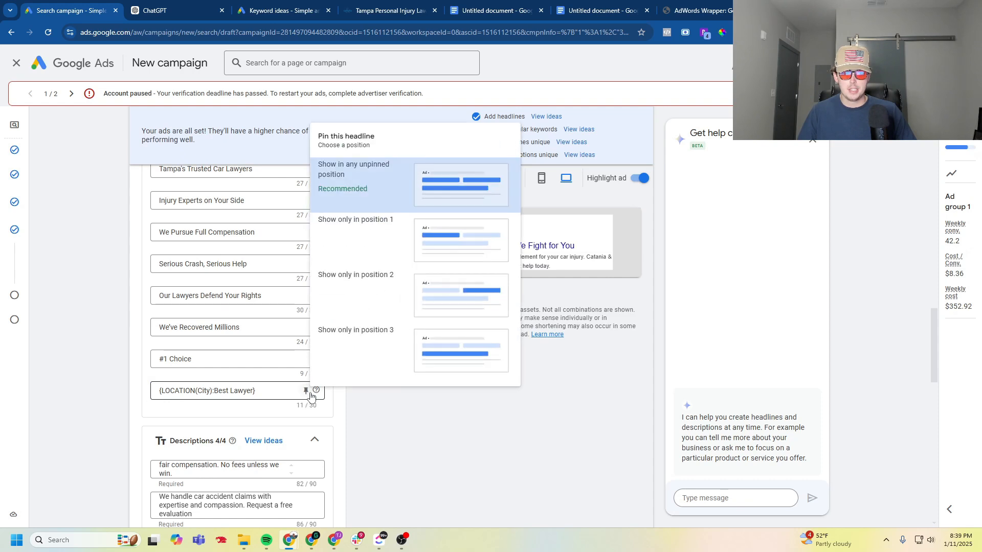
click(368, 220)
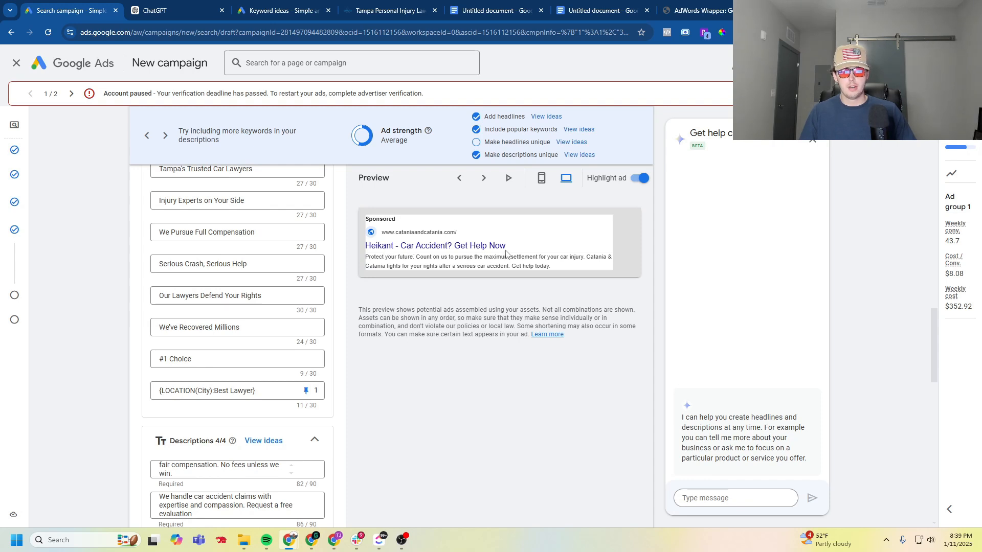
click(484, 178)
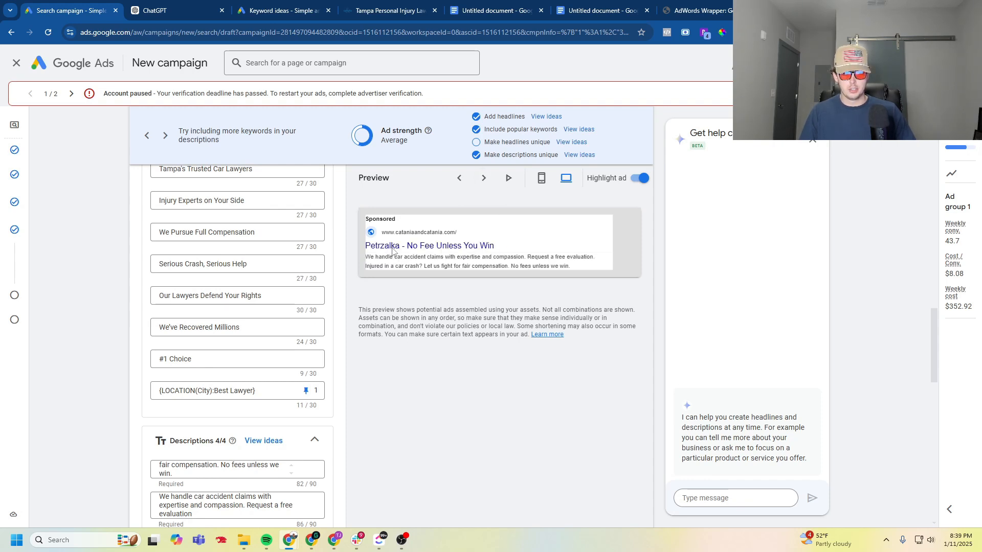
click(484, 178)
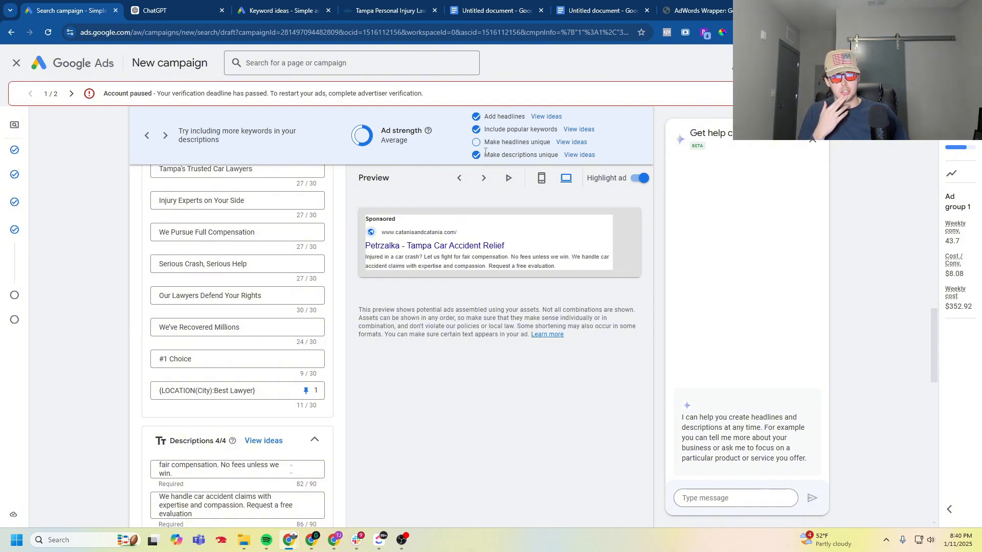
click(484, 177)
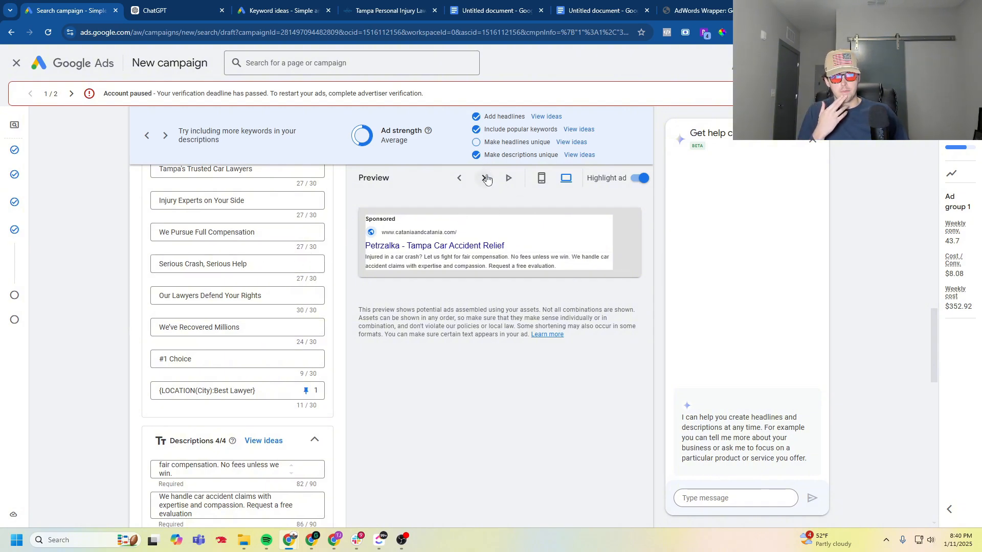
- Set the location insertion headline back to show in any unpinned position
click(306, 392)
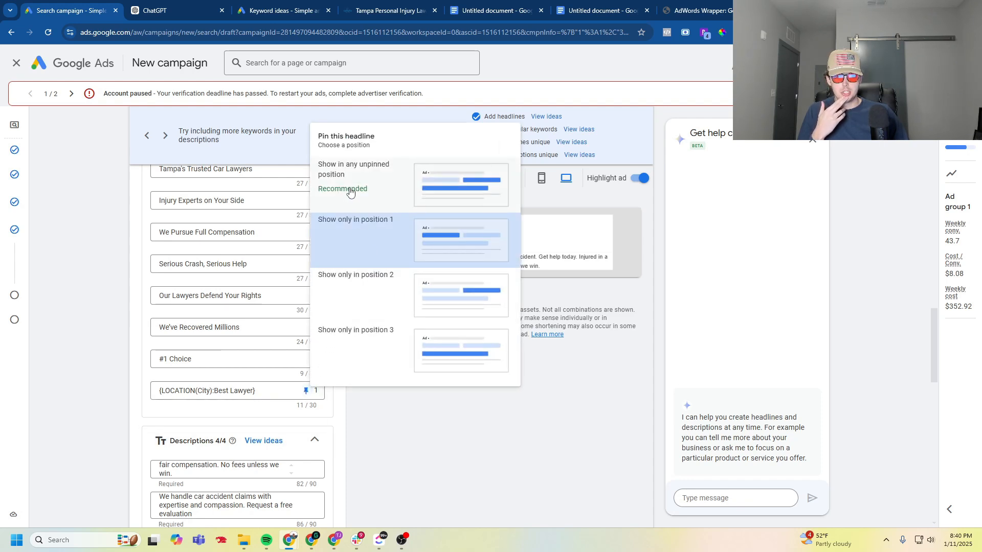
click(368, 182)
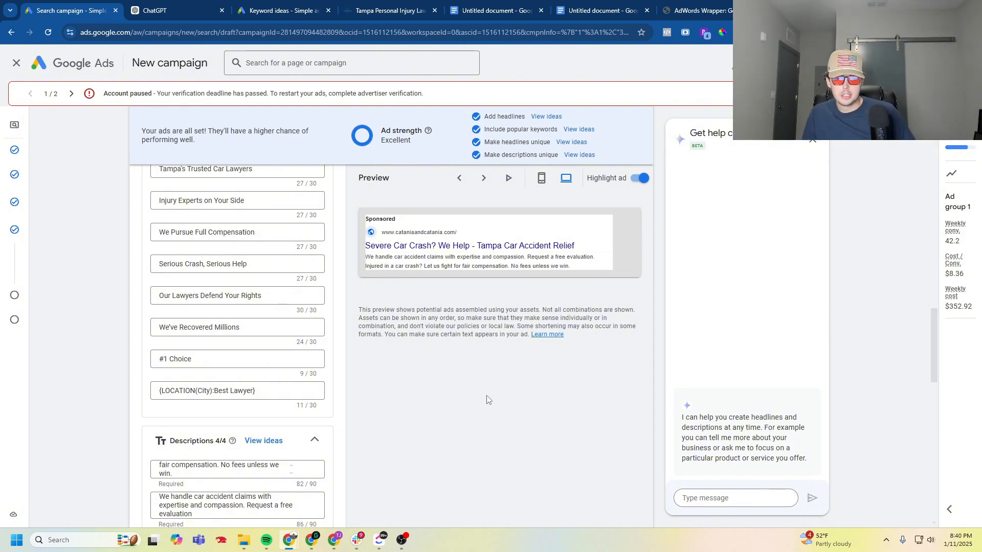
- Review the full headline list, and check the practice areas navigation on the law firm's website
scroll(92, 415, up, 3)
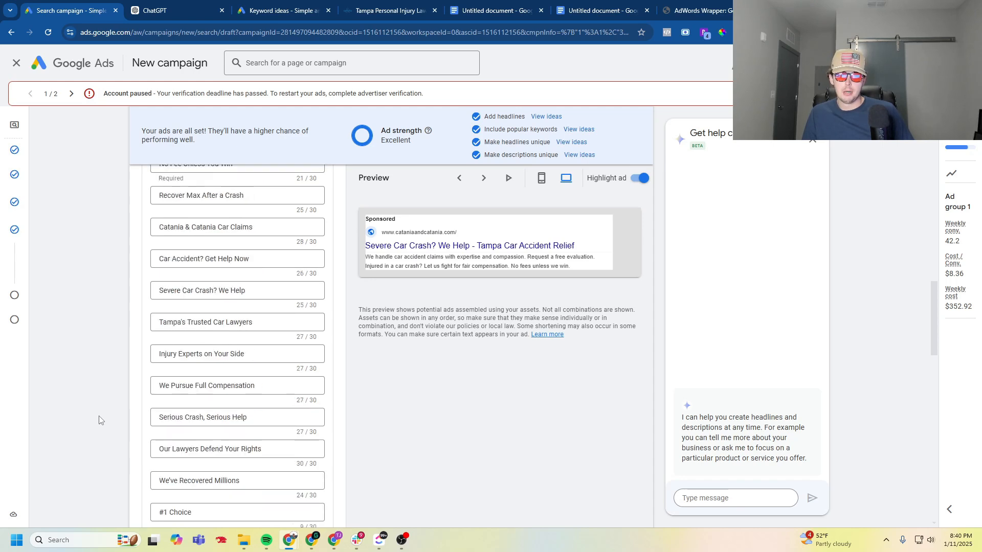
scroll(99, 420, up, 1)
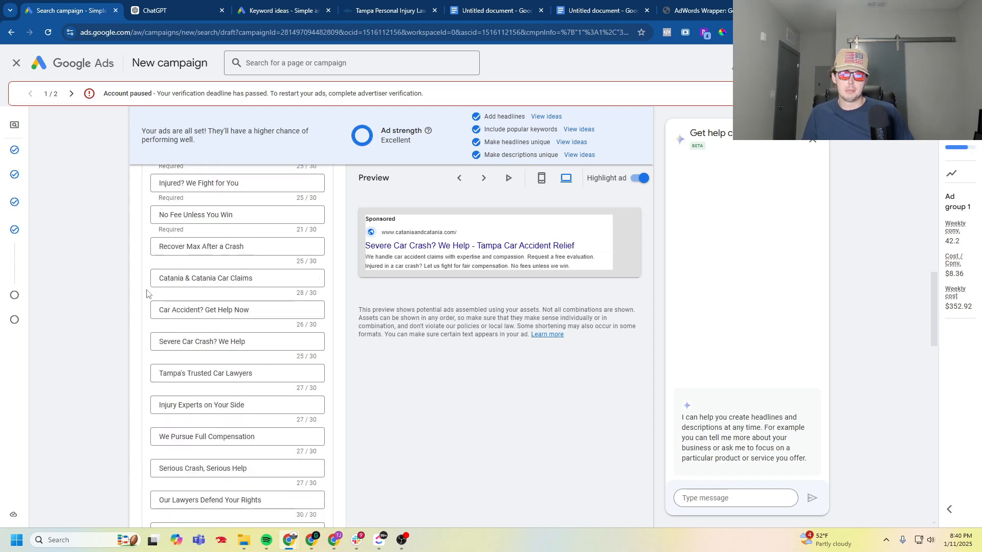
scroll(126, 348, up, 4)
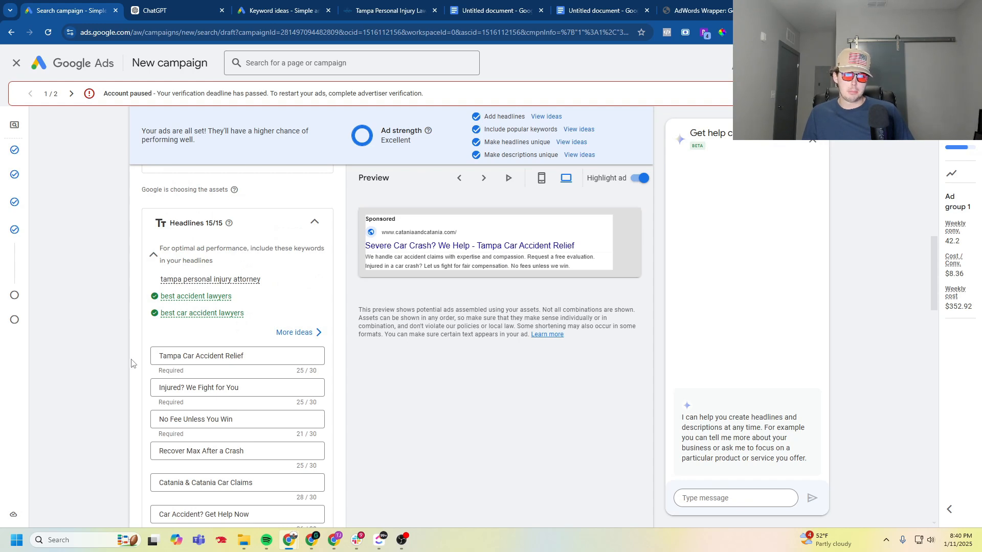
scroll(137, 364, down, 4)
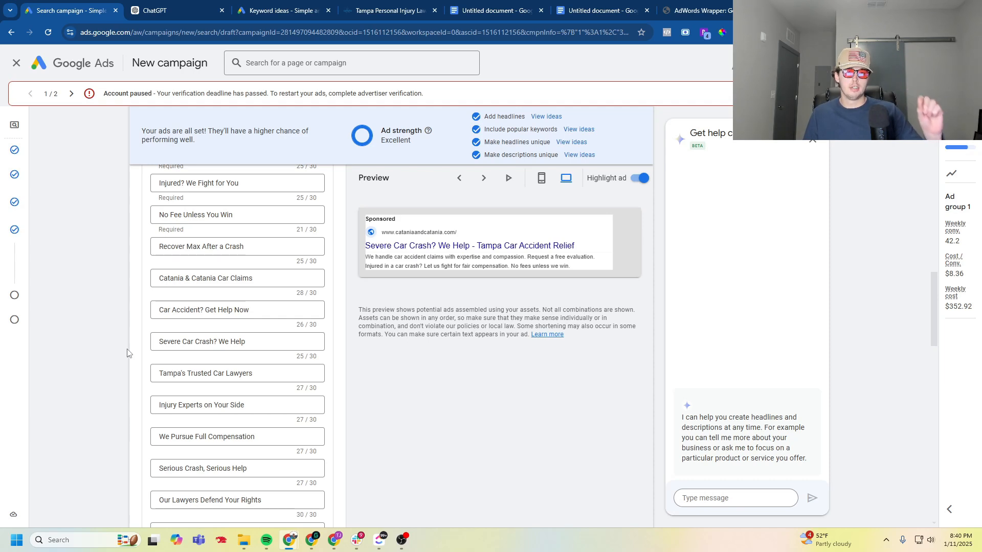
click(376, 10)
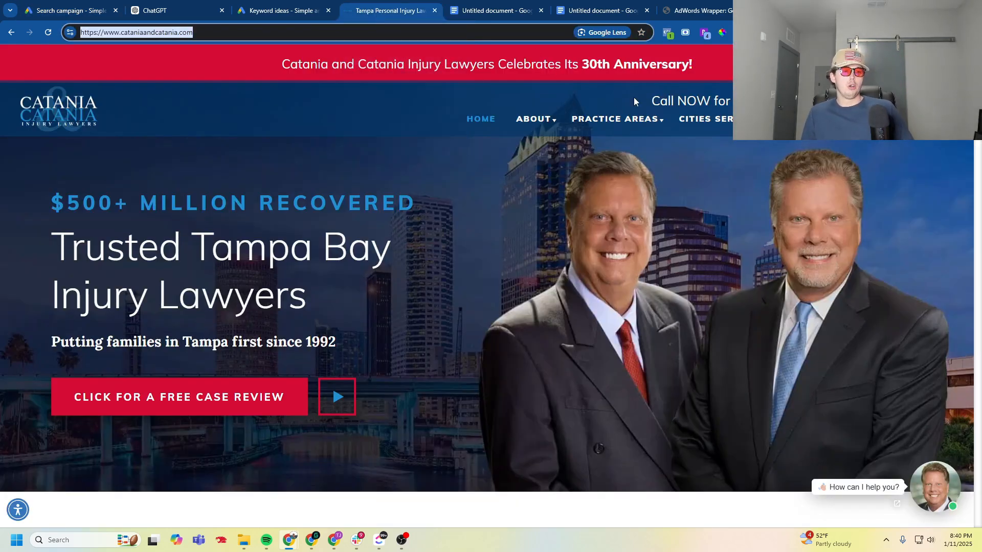
mouse_move(616, 120)
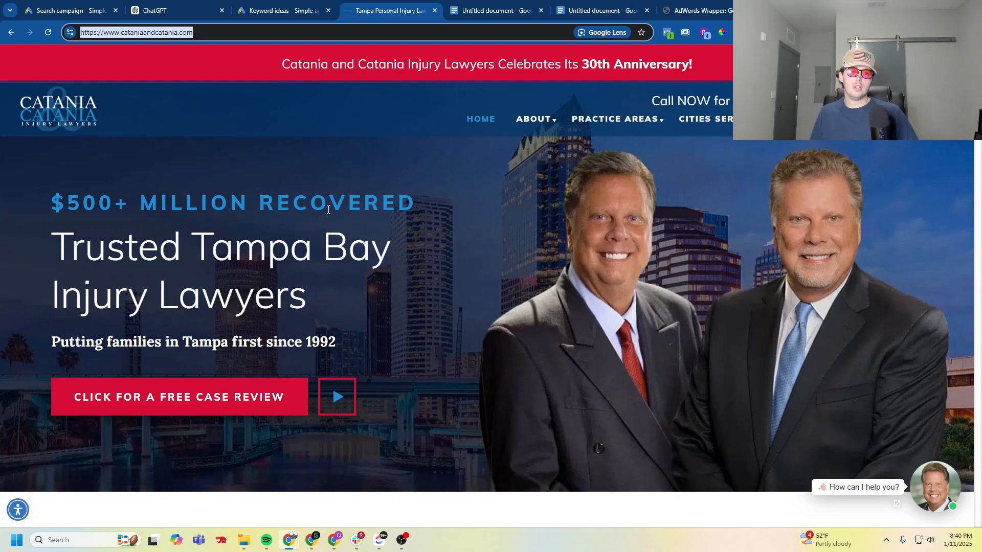
- Return to the campaign draft and review Ad group 1's keywords, final URL and display path
click(62, 11)
scroll(142, 221, up, 5)
scroll(143, 221, up, 1)
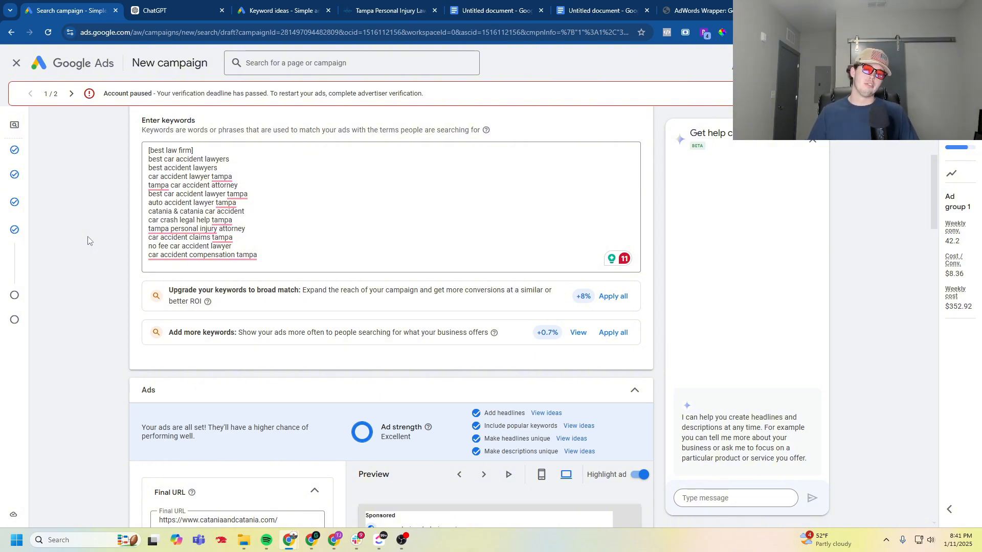
scroll(107, 218, down, 5)
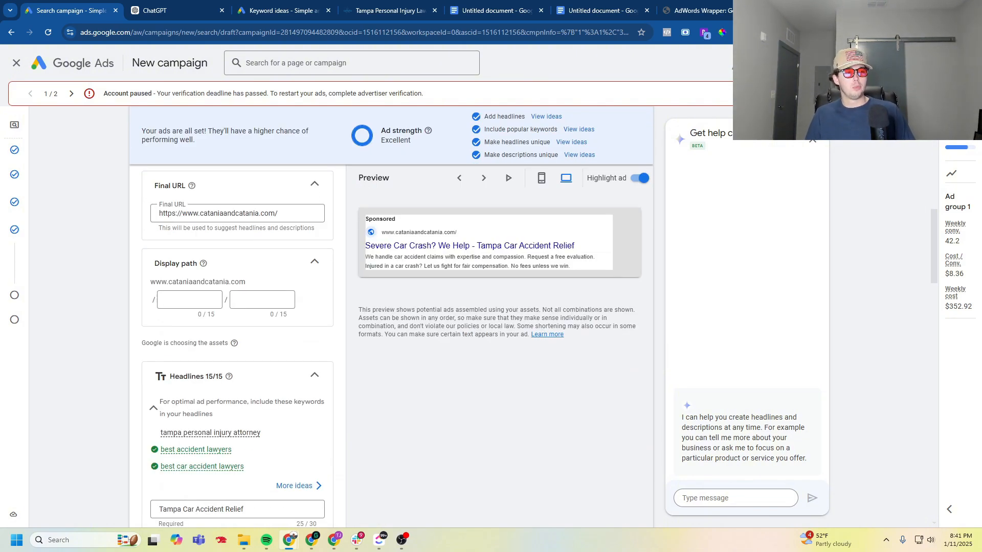
- Close the ad-creation help chat and bring up the ad's Images section below the descriptions
click(813, 140)
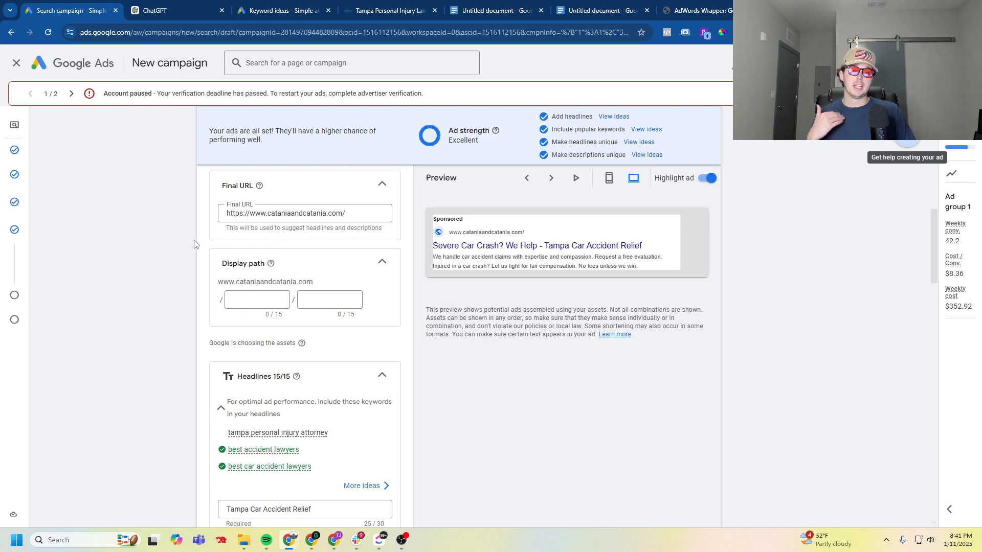
scroll(194, 244, down, 10)
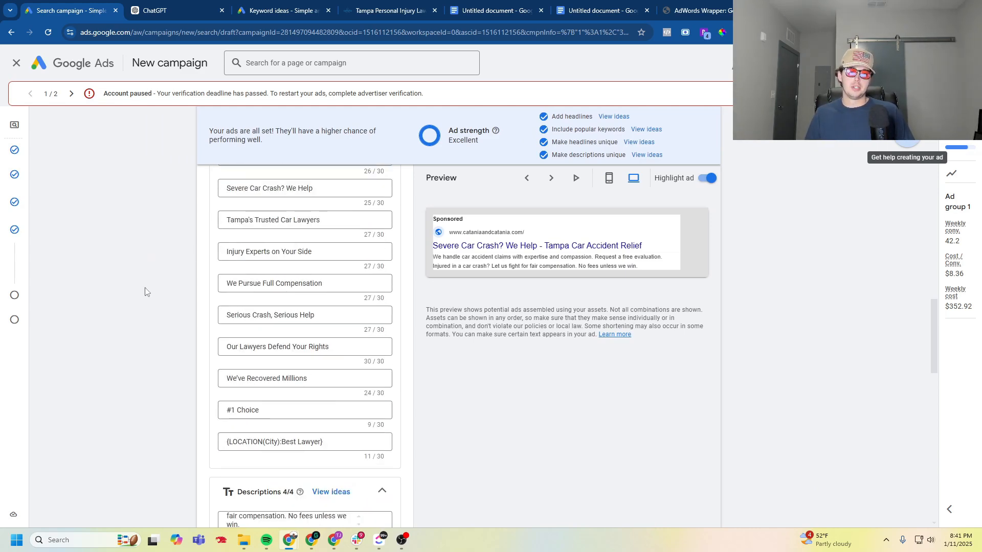
scroll(145, 291, down, 8)
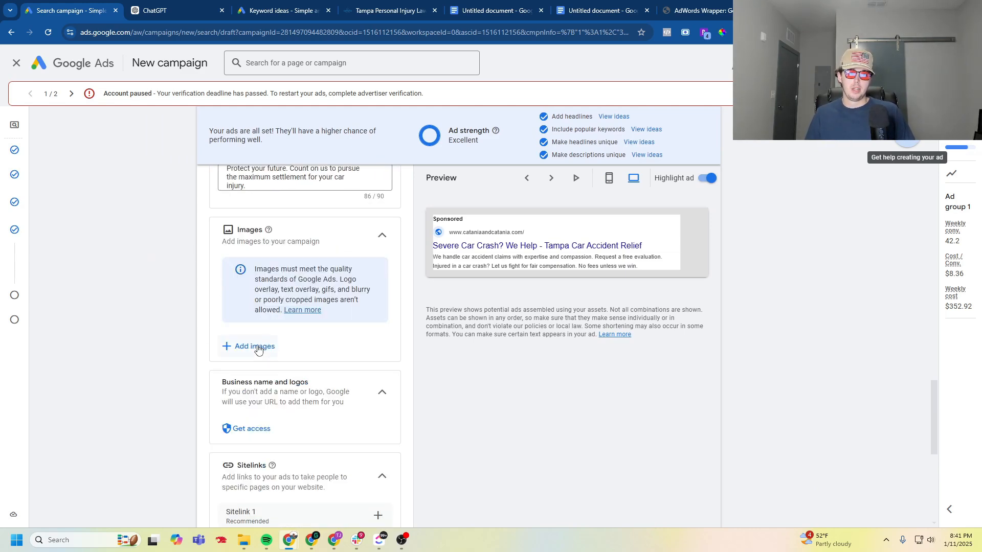
- Start adding campaign images, search the suggested stock images for "car accident", and select the first two results
click(258, 348)
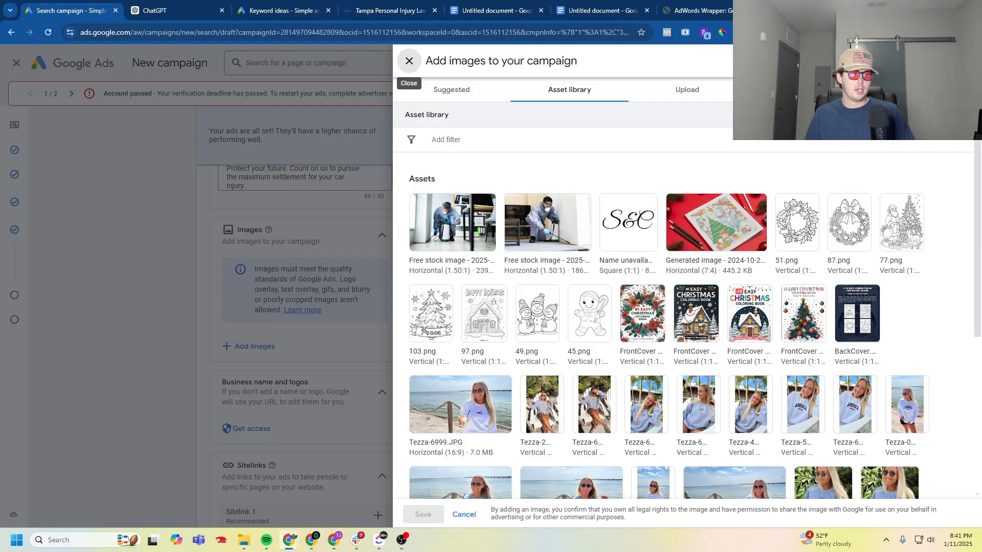
click(450, 89)
click(484, 161)
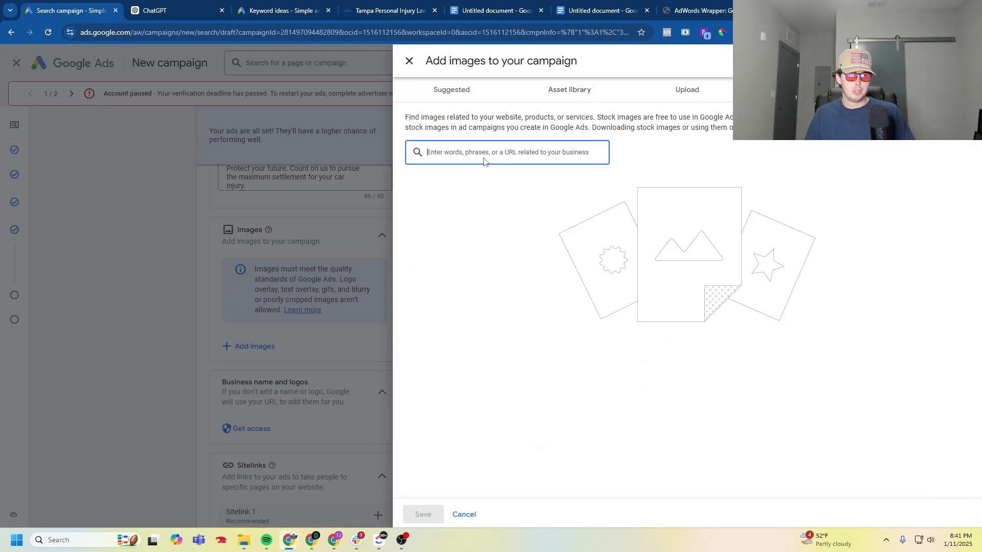
text(car)
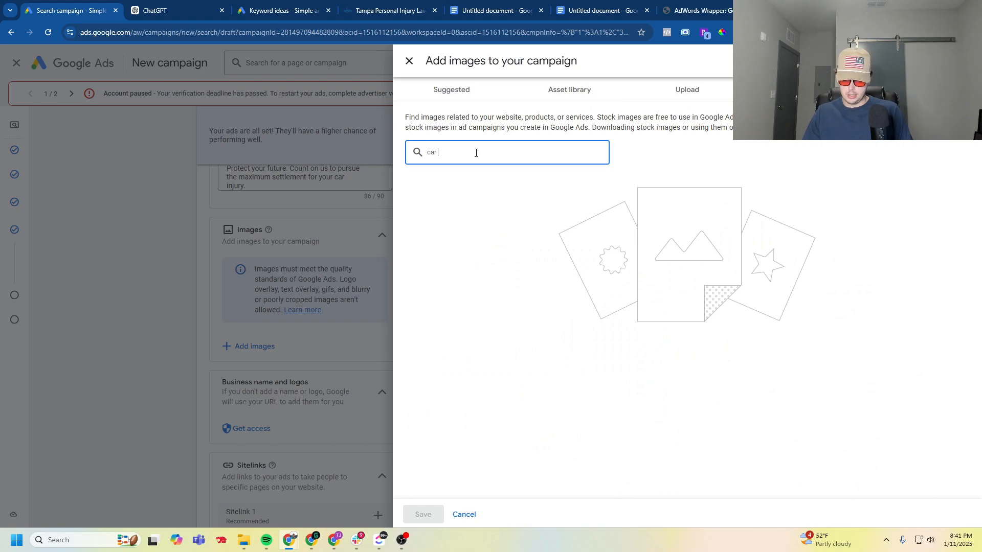
text( accident)
key(Return)
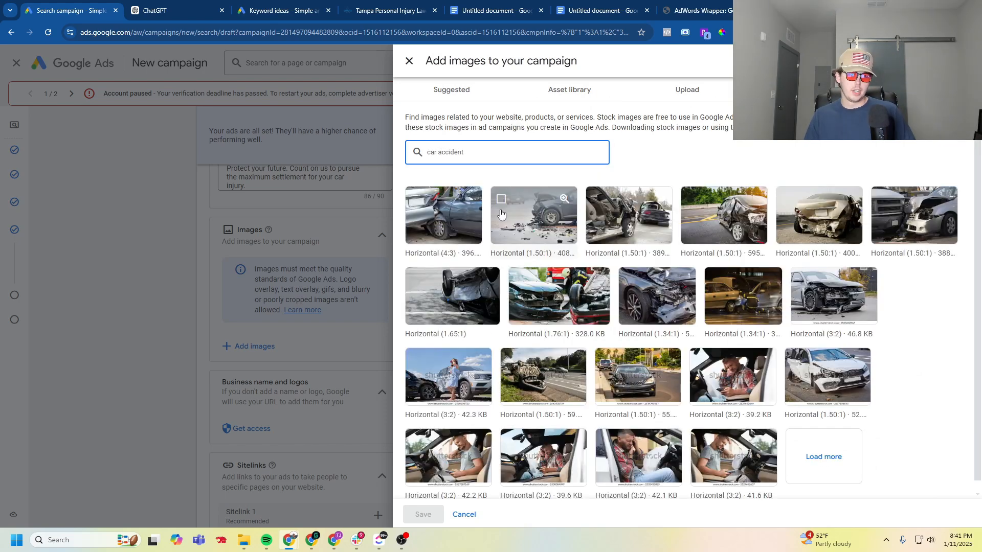
click(543, 224)
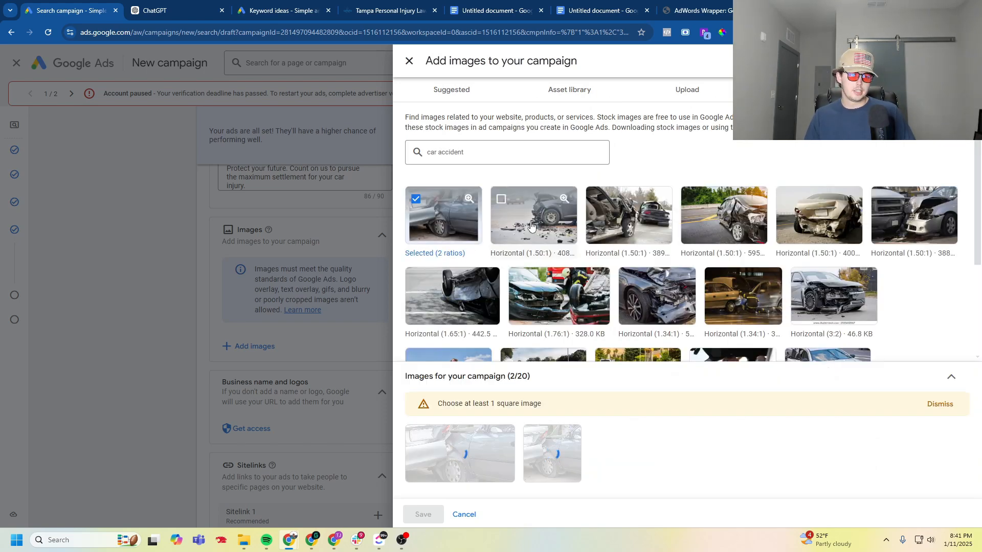
- Search the stock images for "lawyer", select the first and third results, and save the images to the campaign
click(477, 155)
key(ctrl+shift+Left)
key(ctrl+shift+Left)
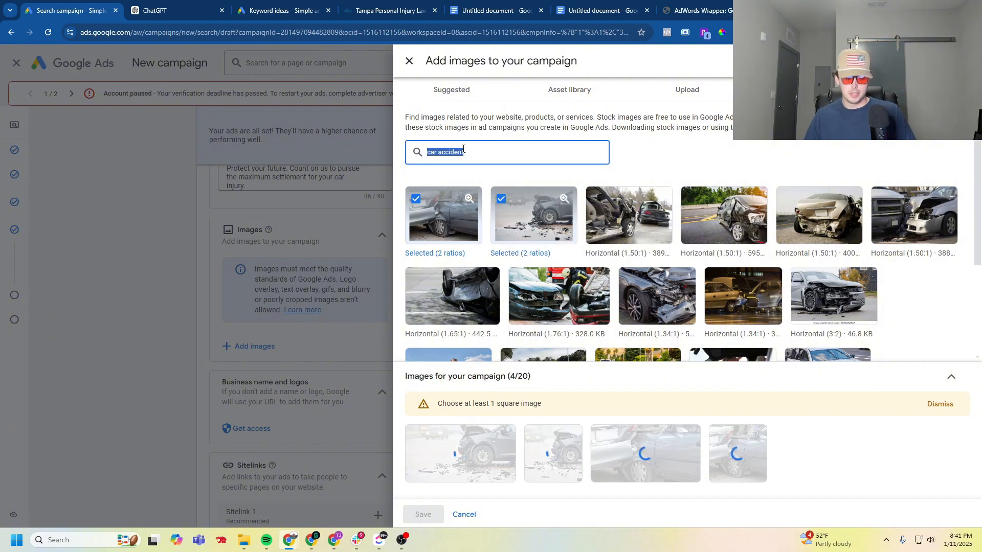
text(lawyer)
key(Return)
click(450, 220)
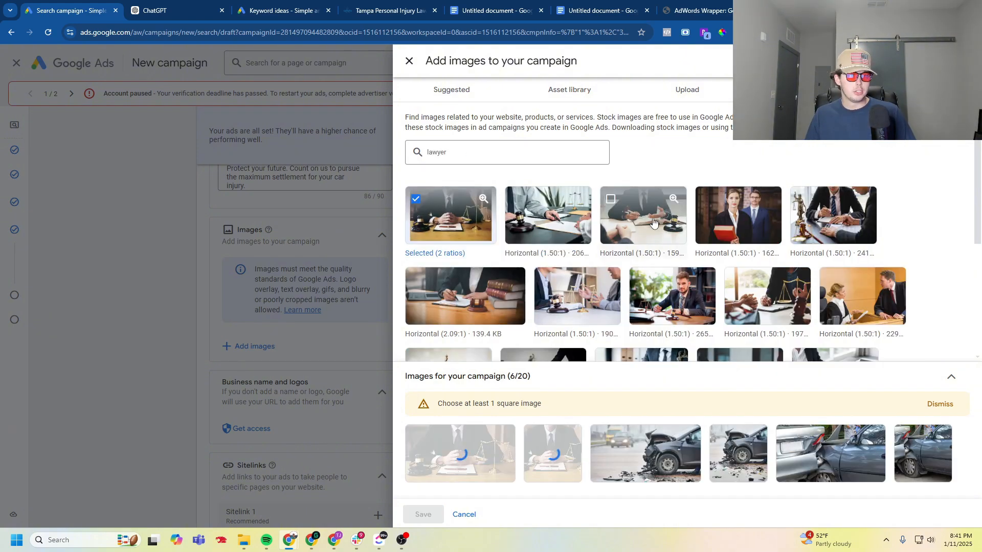
click(643, 220)
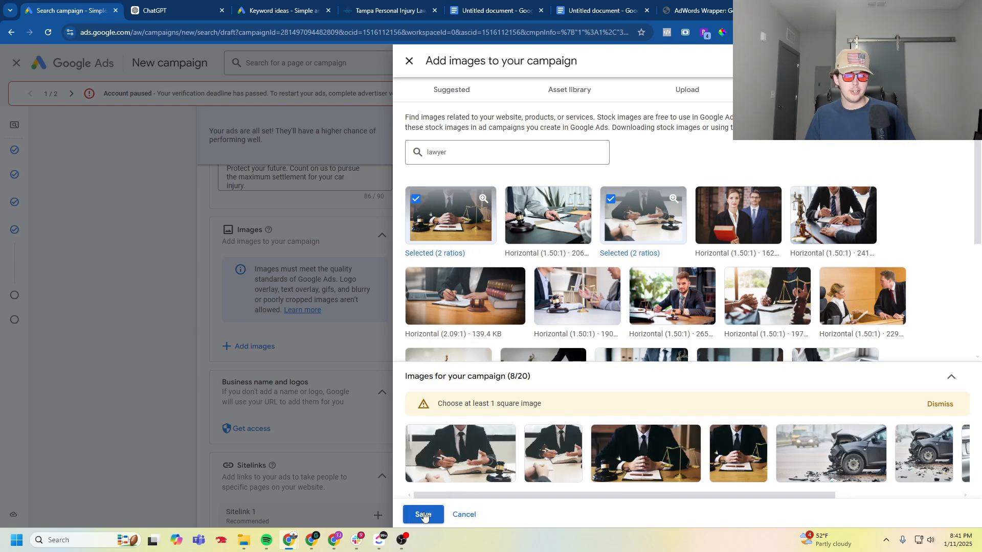
click(423, 514)
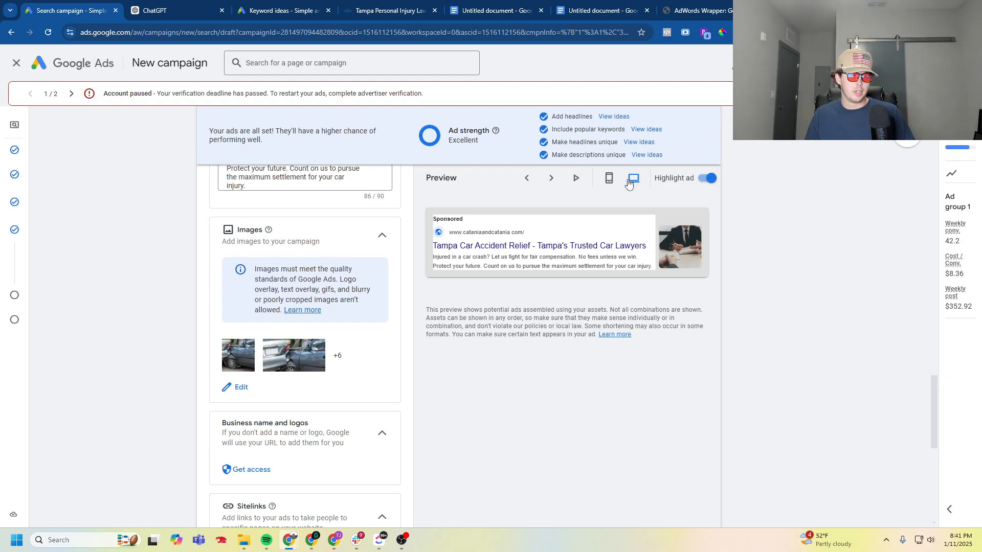
- Browse several ad preview variations to check how the added images appear with the ad
click(551, 178)
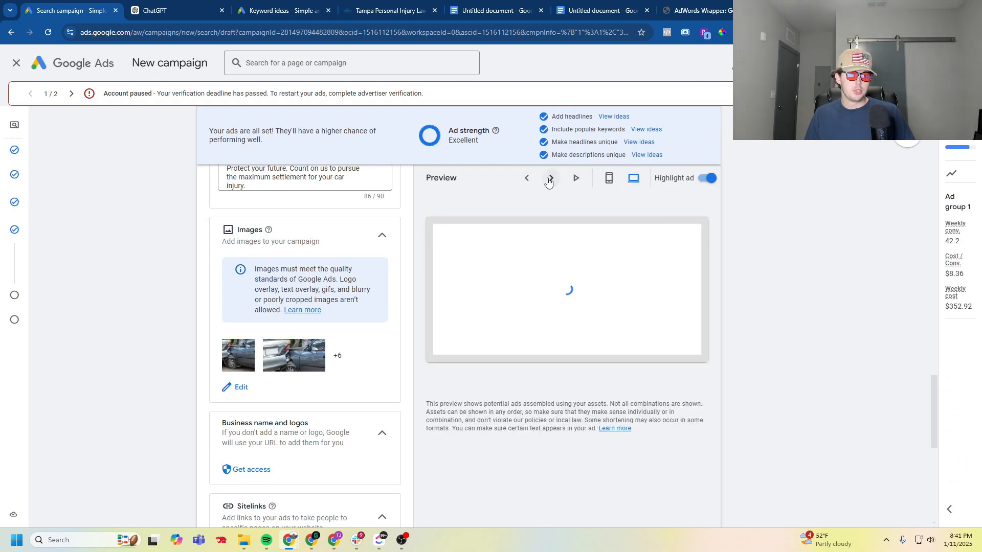
click(551, 179)
click(552, 179)
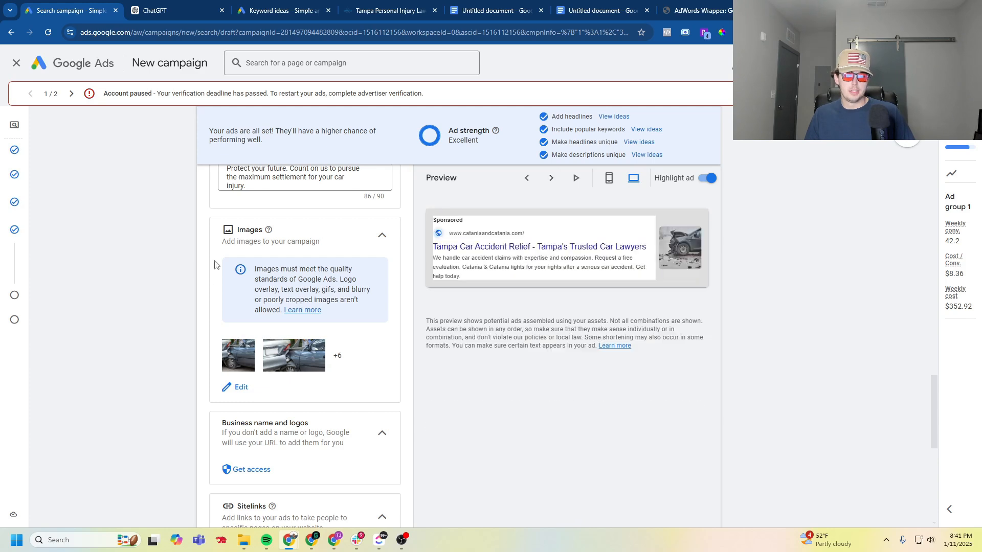
- Start creating Sitelink 1, and copy the URL of the Car Accidents practice area page from the law firm's website
scroll(170, 280, down, 5)
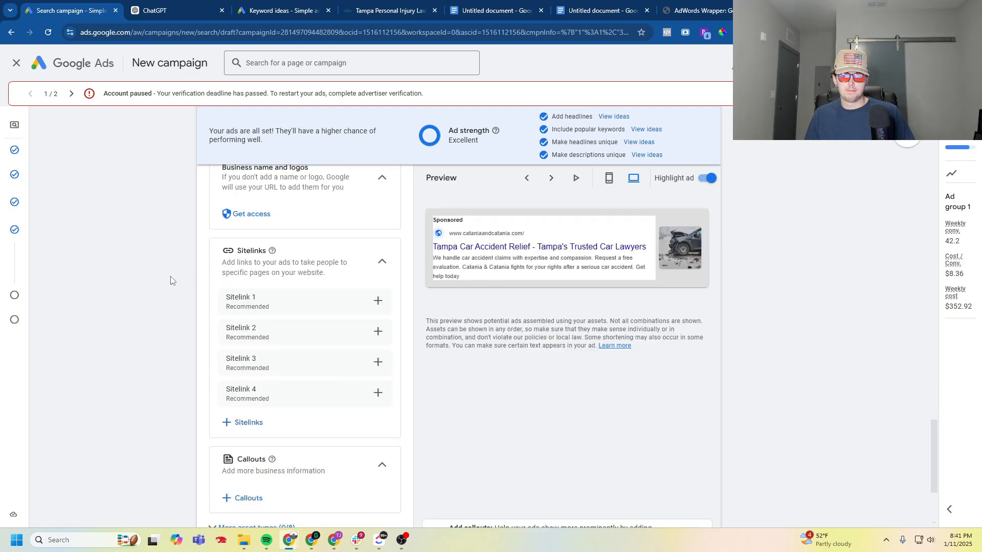
click(378, 302)
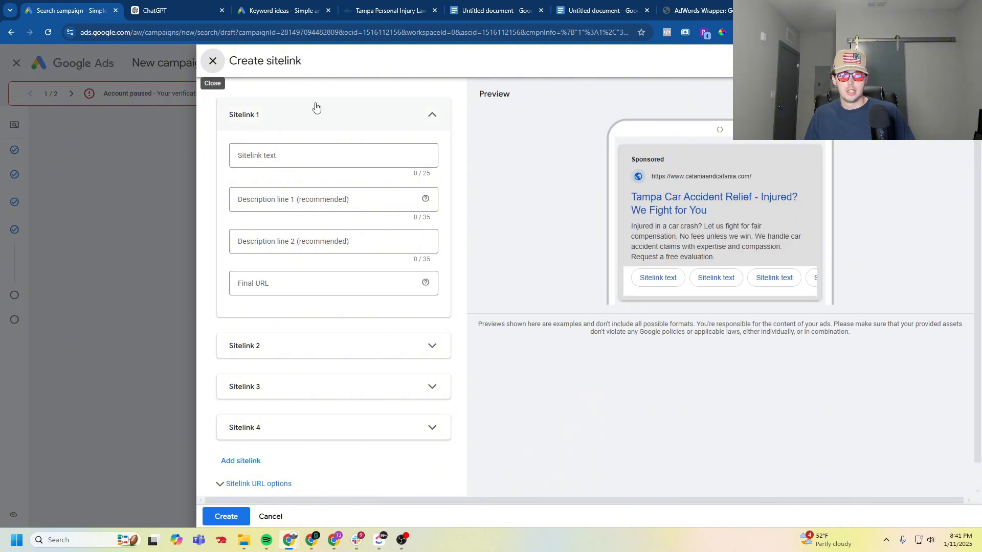
click(389, 11)
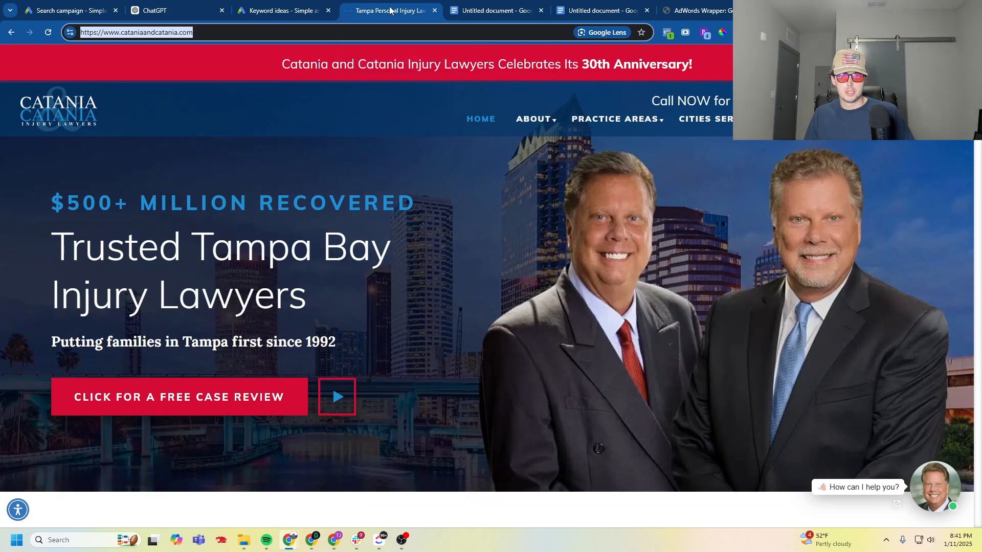
mouse_move(608, 123)
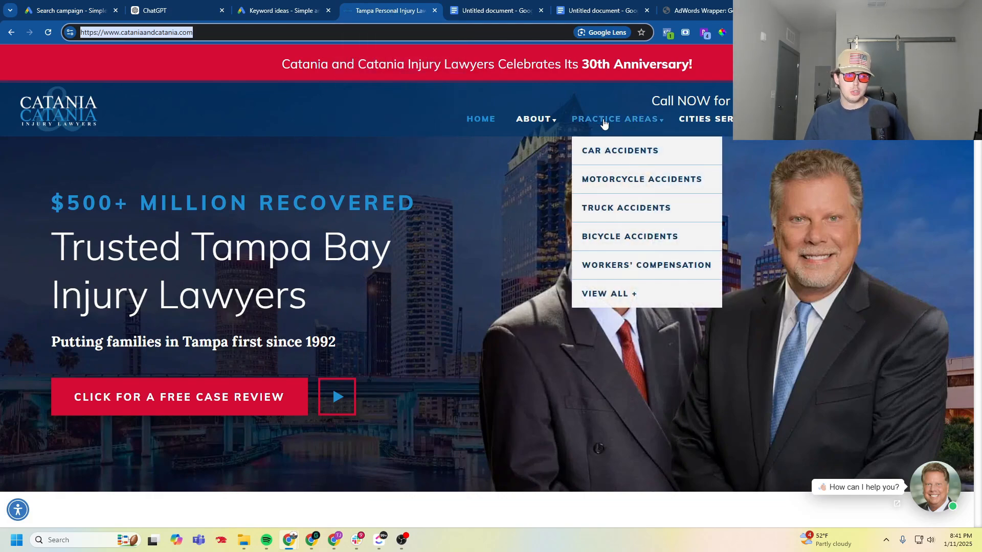
click(602, 149)
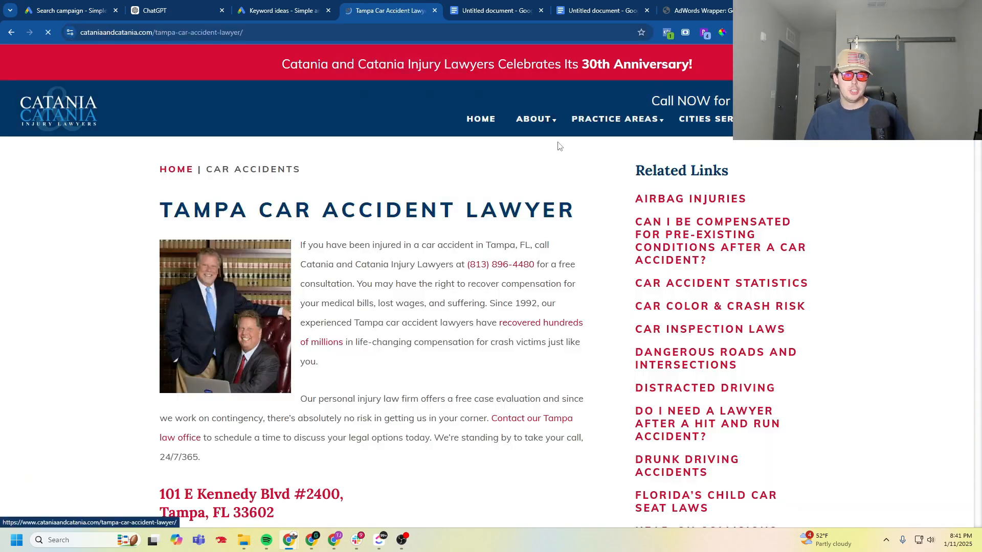
click(294, 32)
right_click(295, 32)
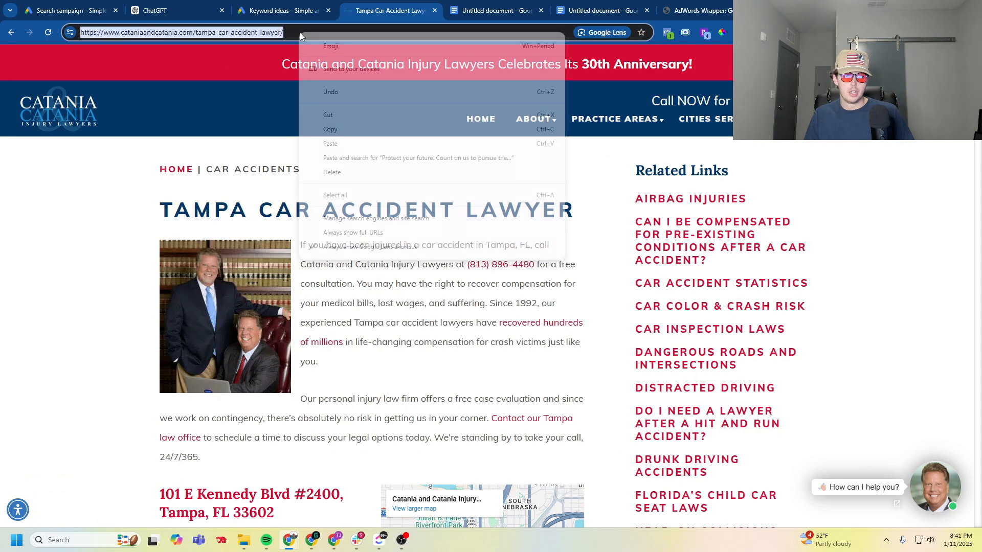
click(347, 126)
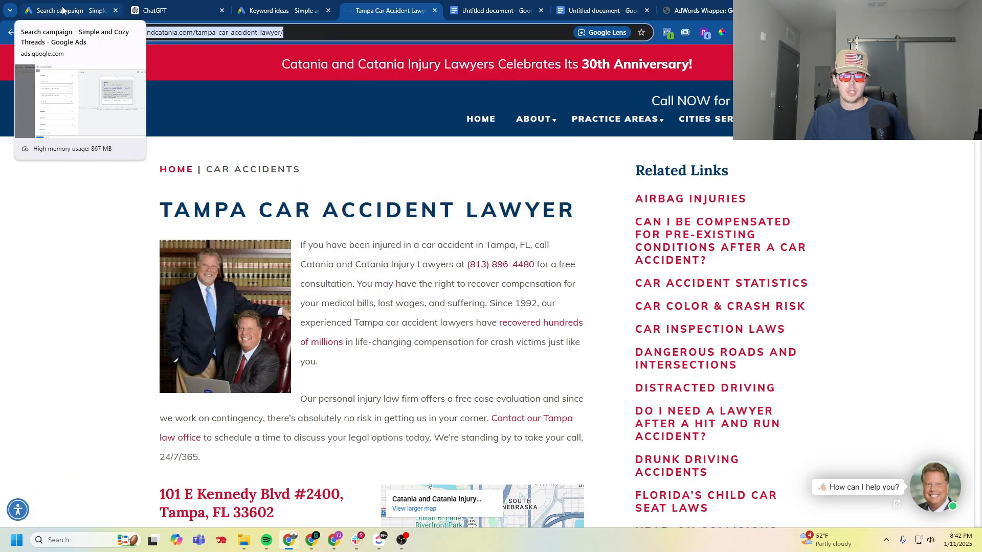
- Back in the campaign draft, paste the car accident page address as Sitelink 1's final URL and enter "Car Accident Lawyer" as its text
click(62, 10)
right_click(265, 157)
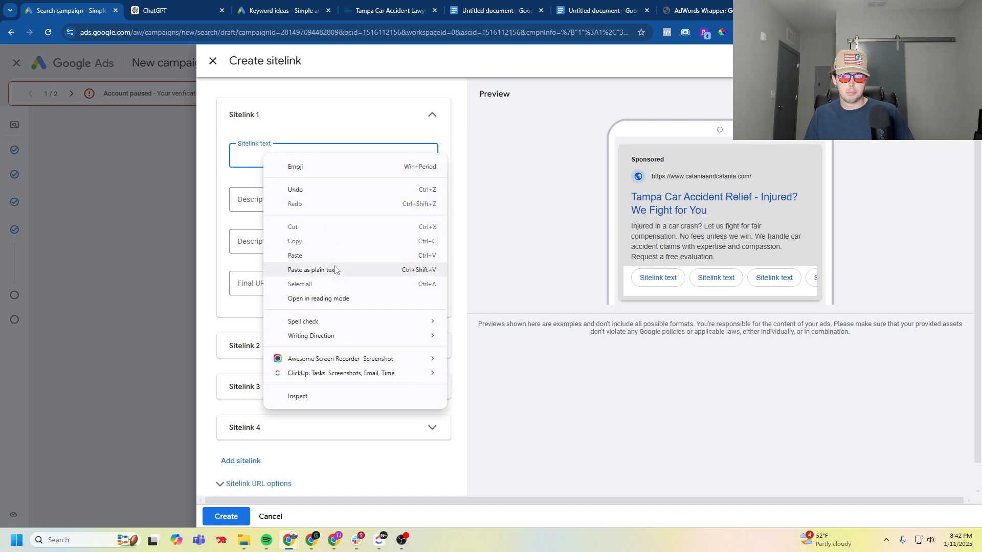
click(252, 282)
right_click(251, 282)
click(283, 127)
click(280, 152)
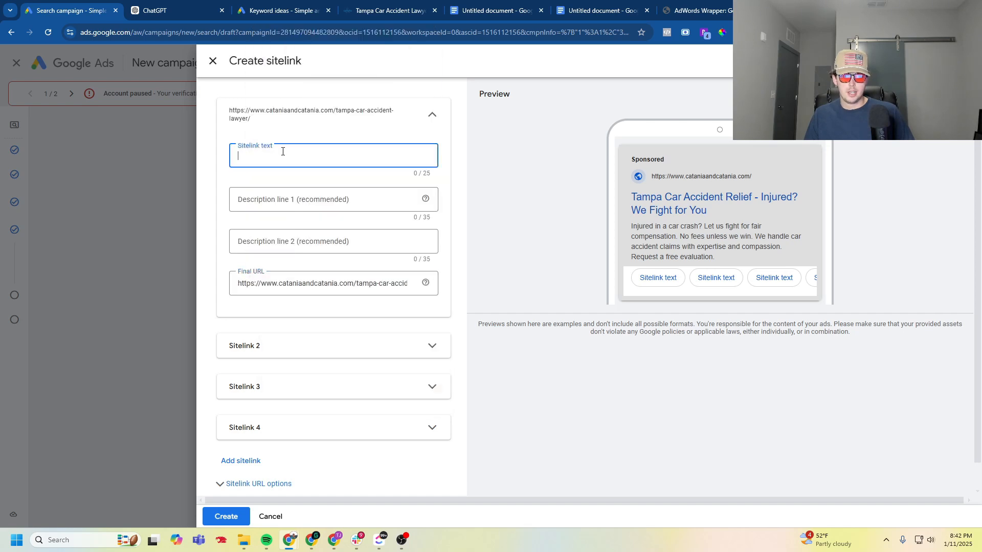
text(Car)
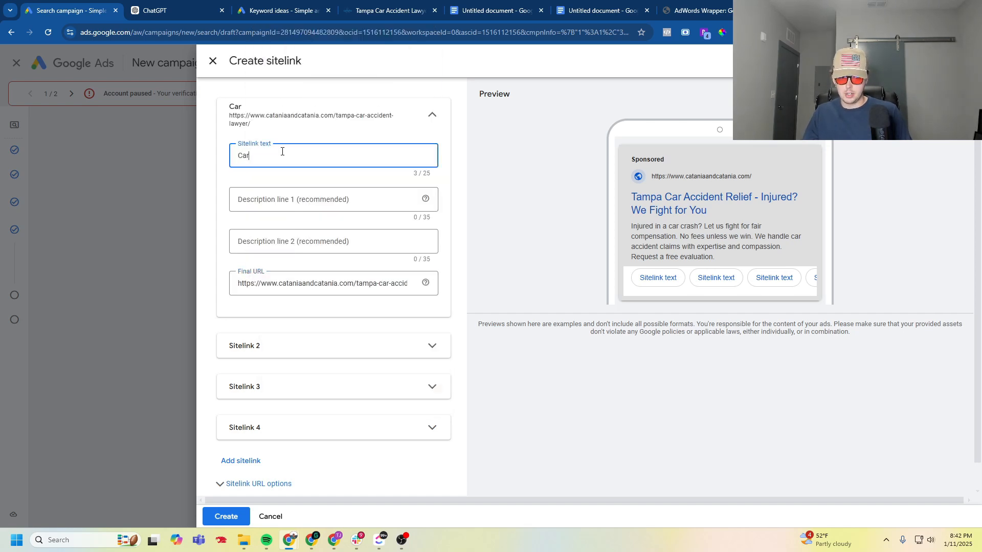
text( Accident Lawyer)
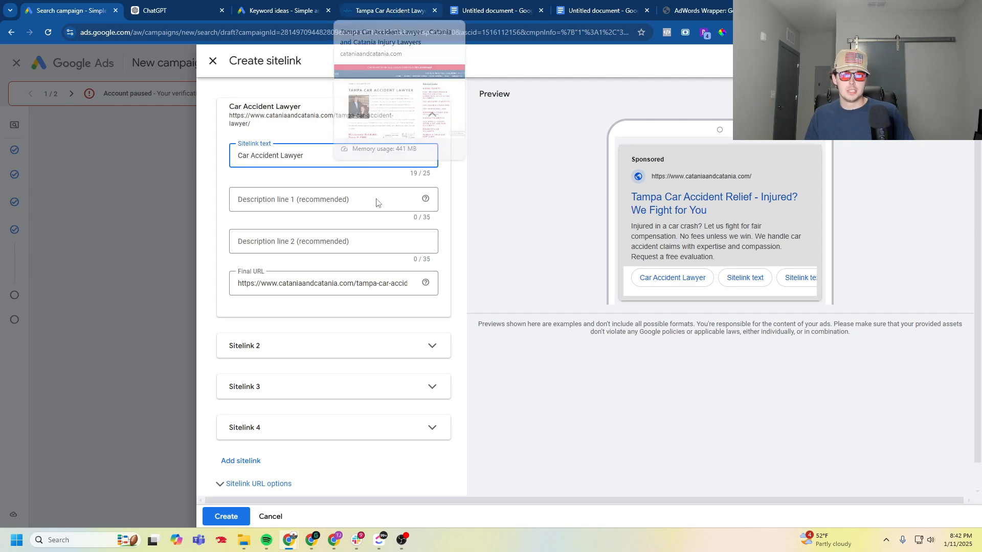
- Open the Motorcycle Accidents page on the law firm's website and copy "Motorcycle Accident Lawyer" from its heading
click(385, 12)
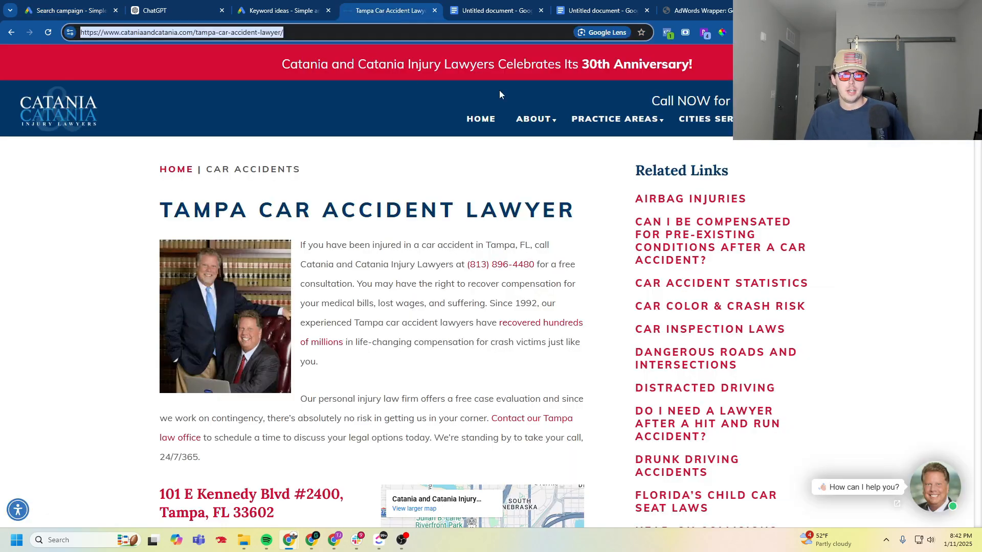
mouse_move(614, 118)
click(630, 179)
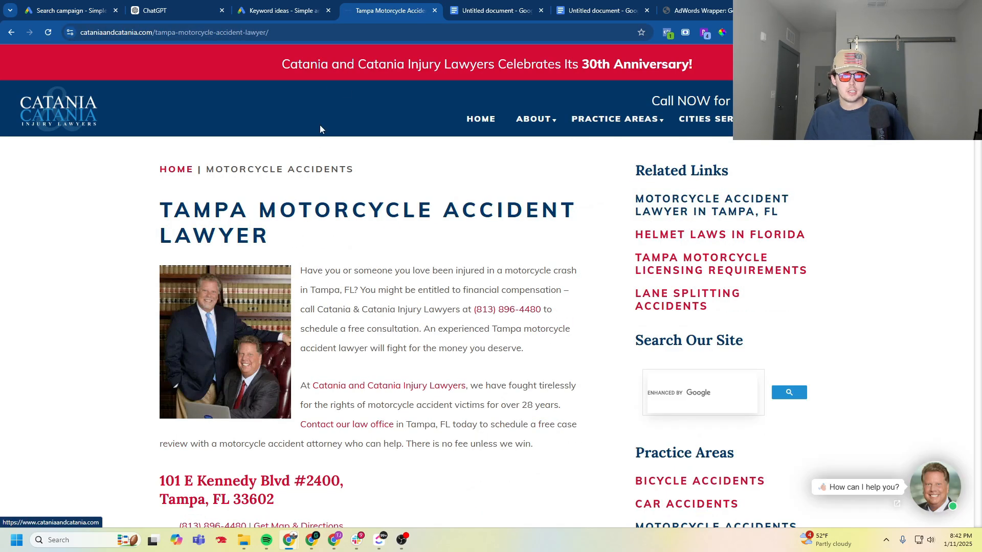
drag(259, 210, 270, 238)
right_click(251, 270)
click(271, 280)
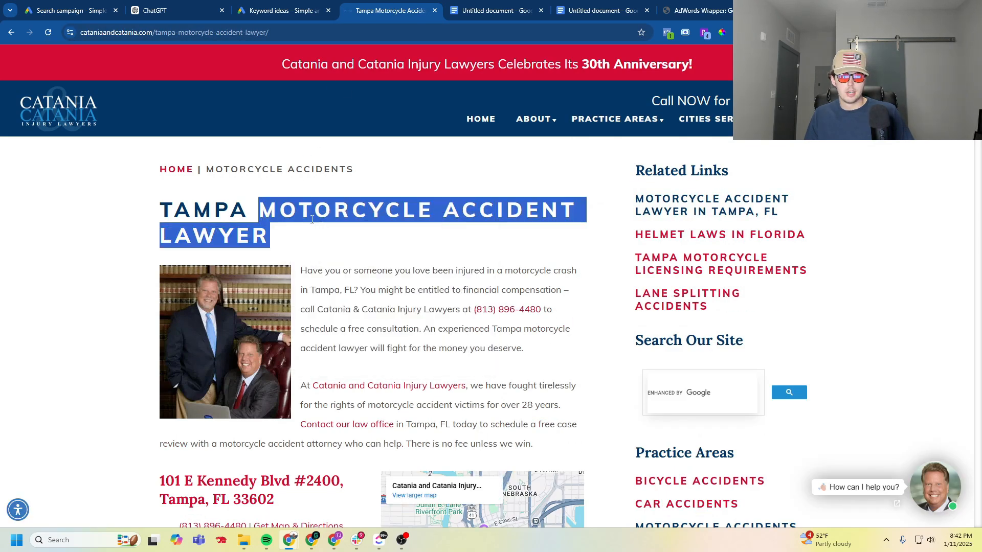
- Return to the campaign draft, expand Sitelink 2, and paste the copied heading as its text, shortened to "Motorcycle Accident Law"
click(274, 5)
click(71, 11)
click(272, 349)
scroll(279, 366, down, 3)
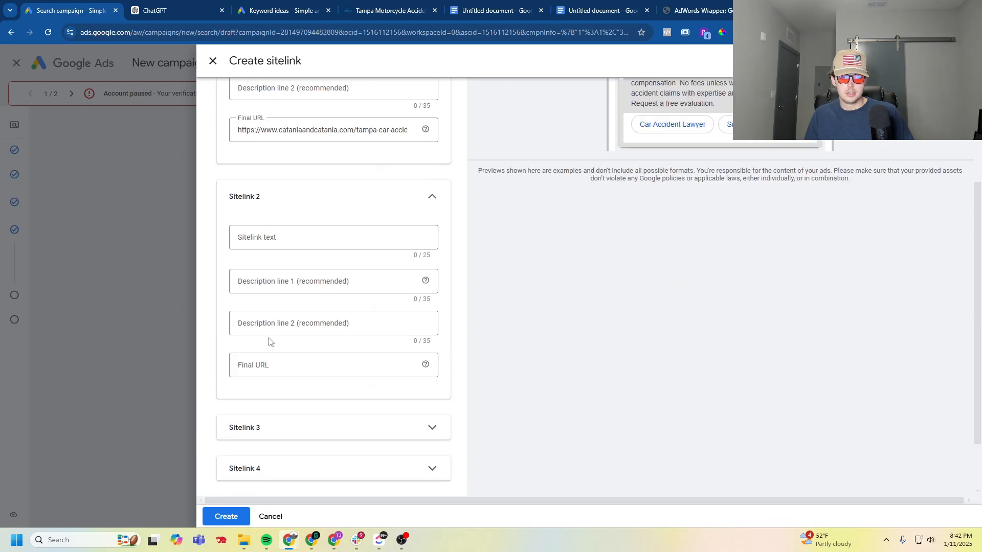
click(333, 234)
key(ctrl+v)
key(BackSpace)
key(BackSpace)
key(BackSpace)
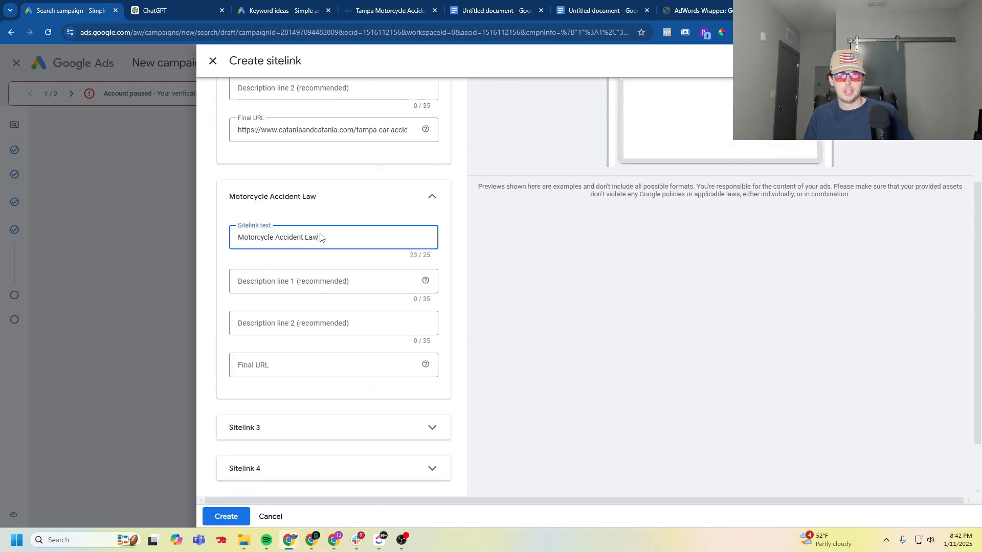
double_click(276, 235)
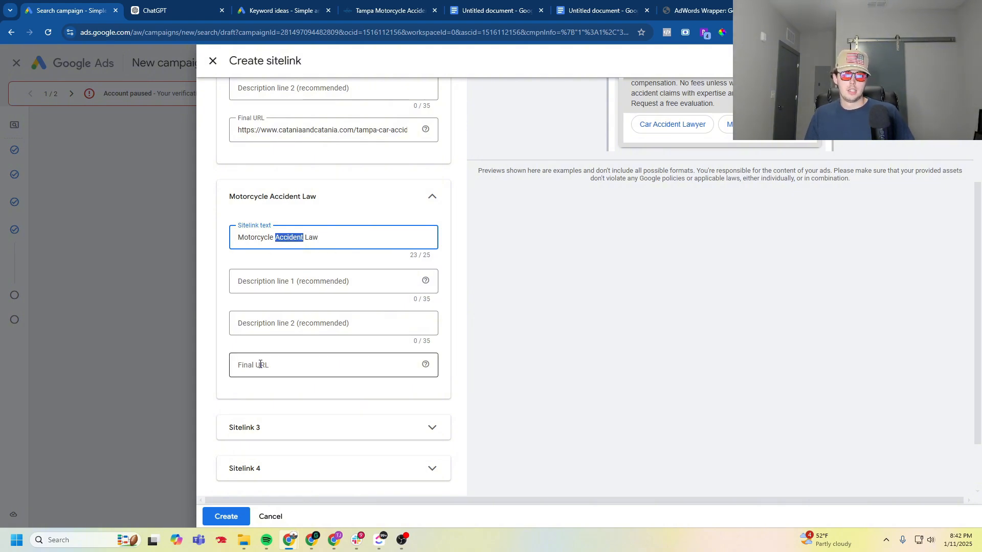
- Copy the motorcycle accident page's URL from the law firm's website and paste it as Sitelink 2's final URL
click(358, 11)
right_click(313, 32)
click(82, 4)
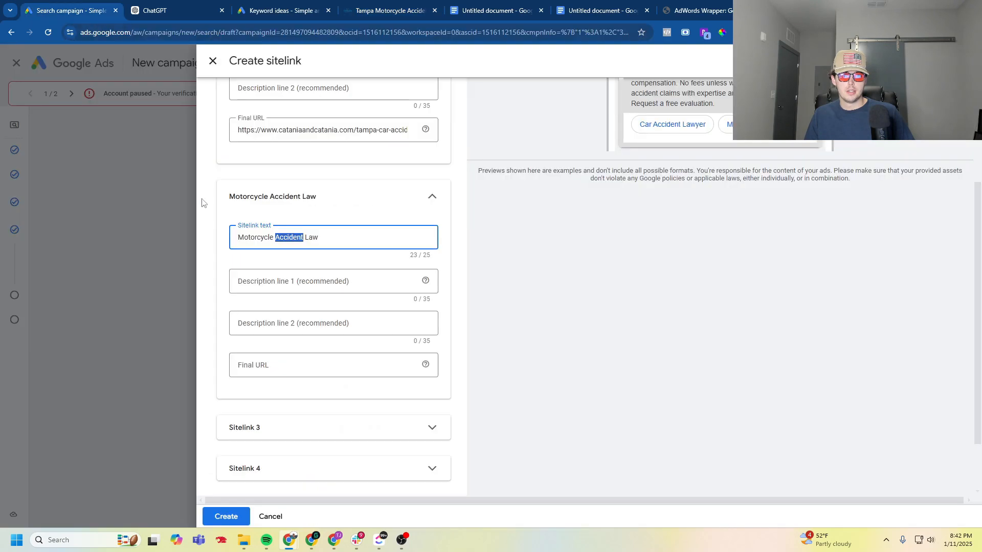
right_click(281, 358)
click(331, 222)
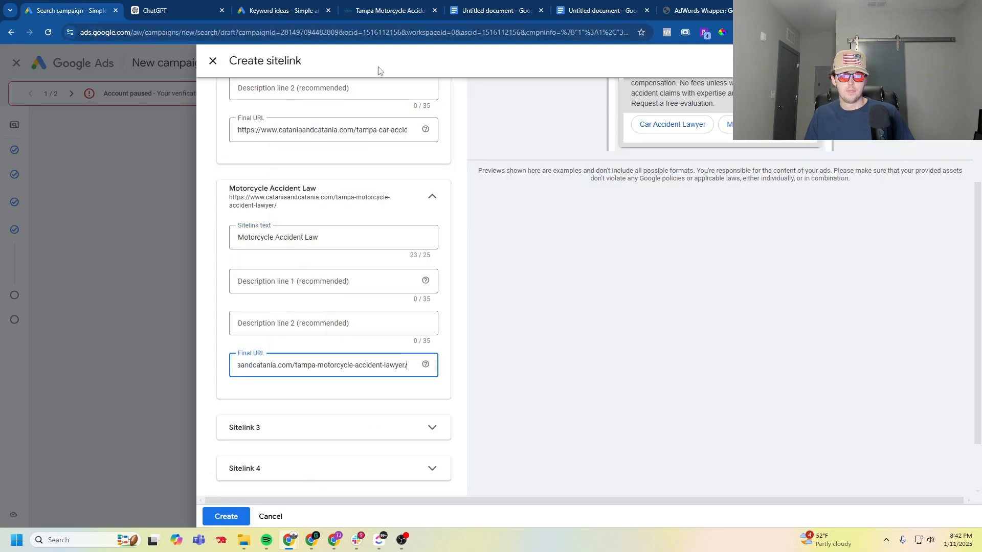
- Open the Bicycle Accidents page on the law firm's website and copy its URL
click(390, 10)
mouse_move(553, 117)
mouse_move(613, 119)
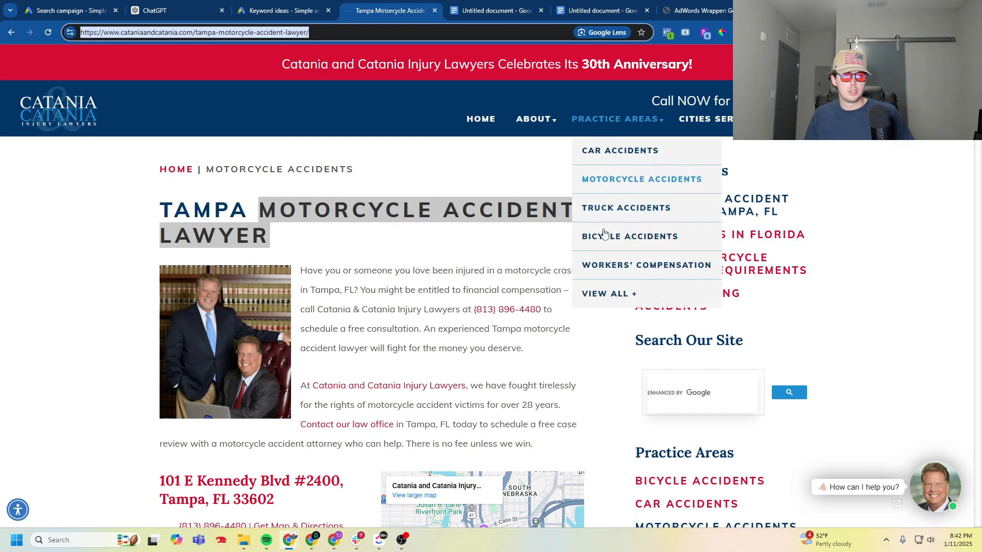
click(615, 236)
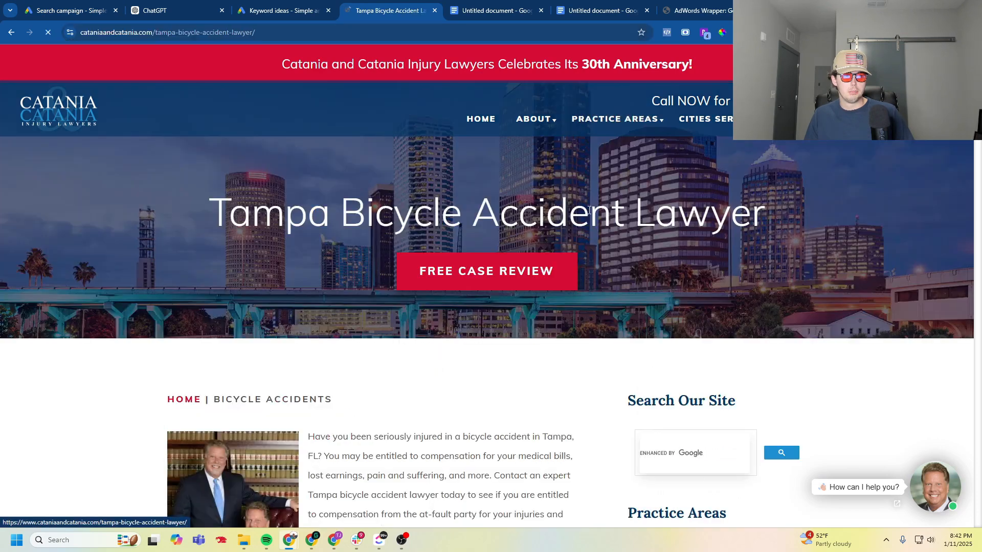
click(331, 32)
right_click(334, 33)
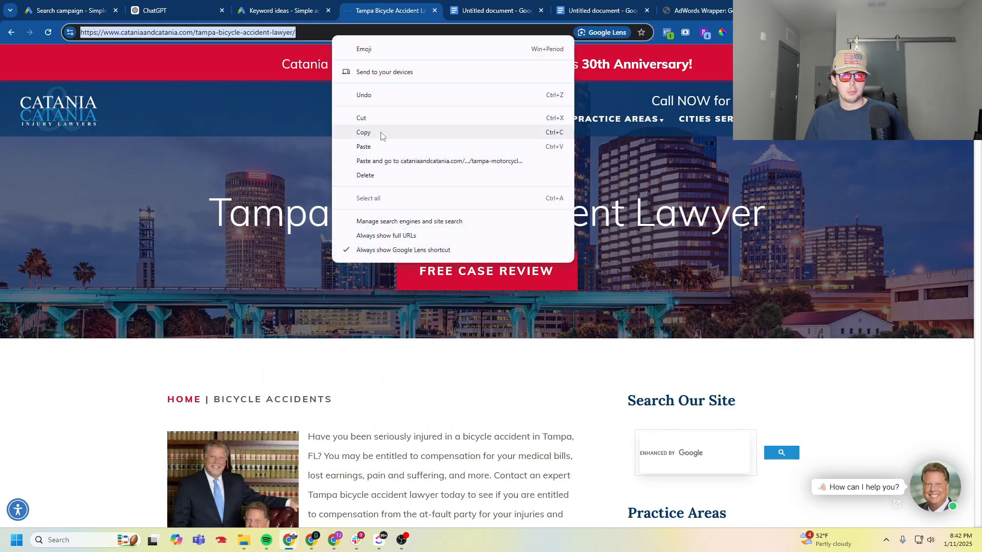
click(364, 132)
- Return to the campaign draft, expand Sitelink 3, and paste the bicycle accident page address as its final URL
click(84, 9)
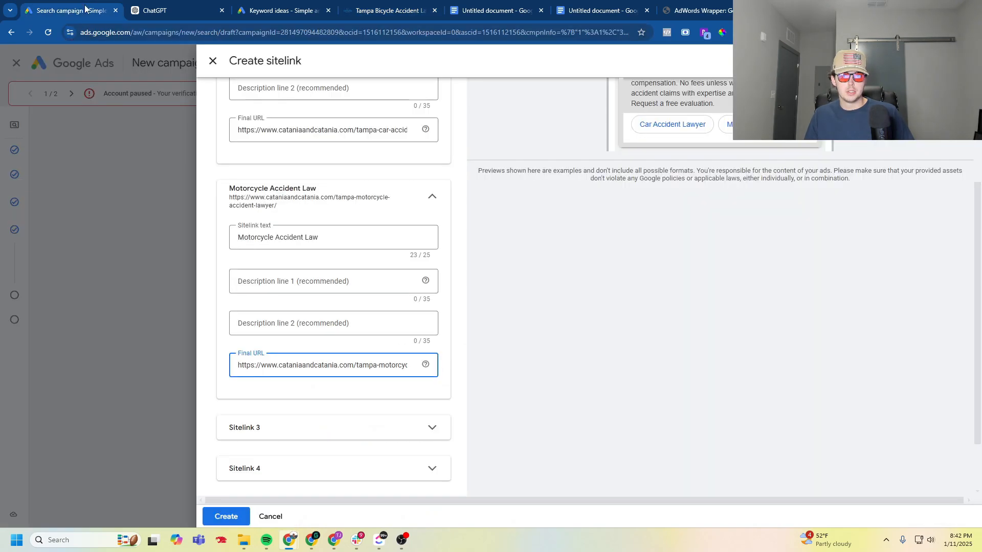
click(272, 429)
scroll(274, 419, down, 3)
click(281, 444)
right_click(280, 448)
click(310, 290)
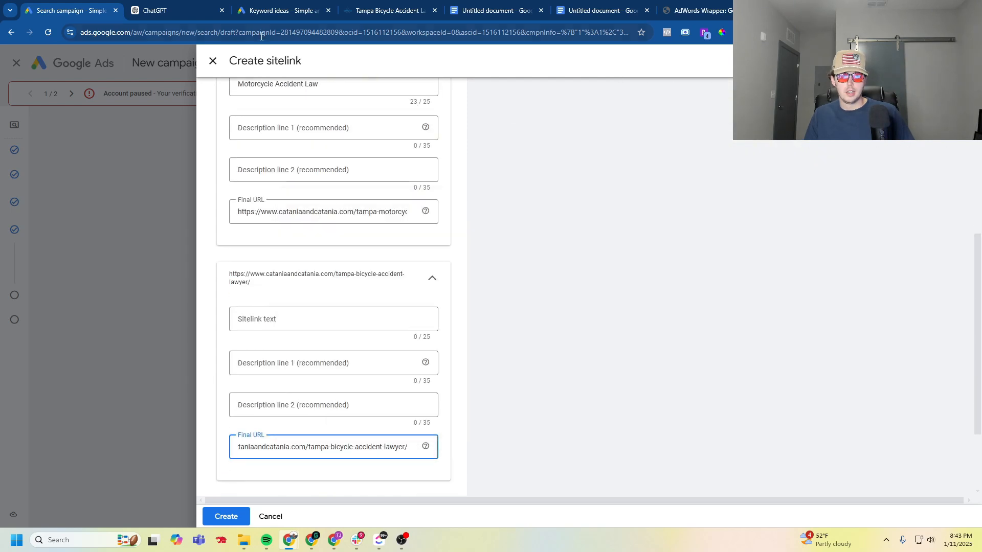
- Copy "Bicycle Accident Lawyer" from the main heading of the bicycle accident page on the law firm's website
click(390, 10)
mouse_move(341, 213)
mouse_down()
mouse_move(752, 199)
mouse_move(763, 213)
mouse_move(342, 215)
mouse_up()
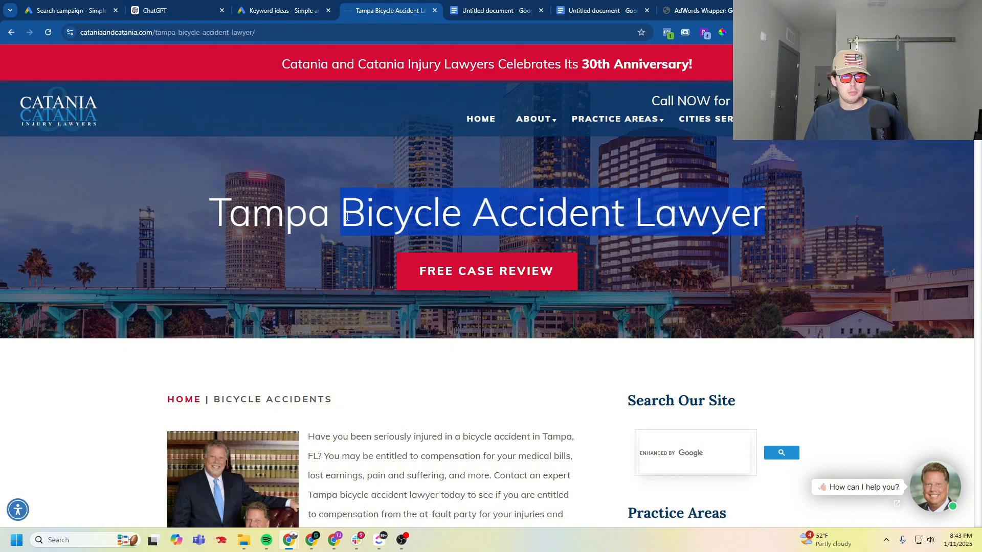
right_click(367, 220)
click(400, 326)
- Return to the campaign draft, paste "Bicycle Accident Lawyer" as Sitelink 3's text, and create the three sitelinks
click(67, 11)
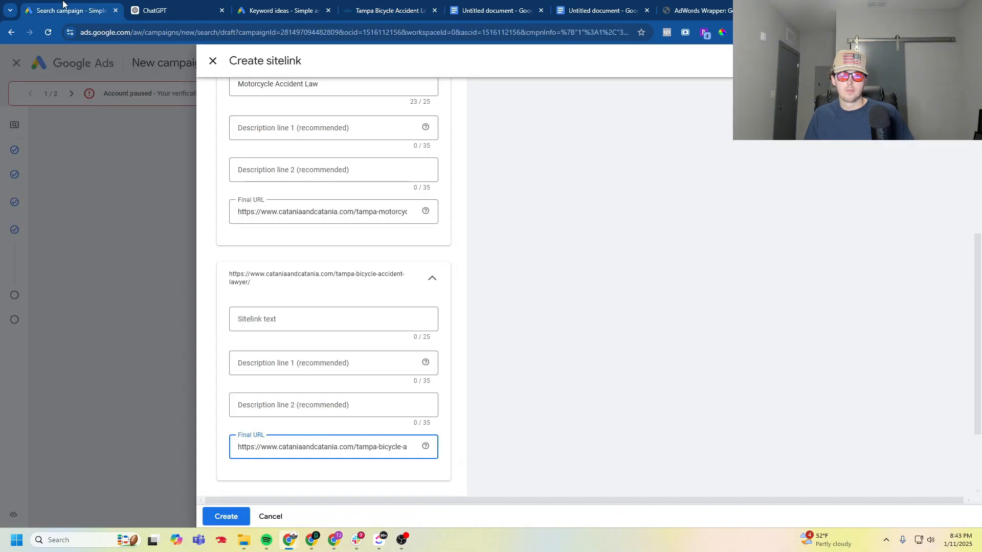
click(279, 318)
right_click(307, 317)
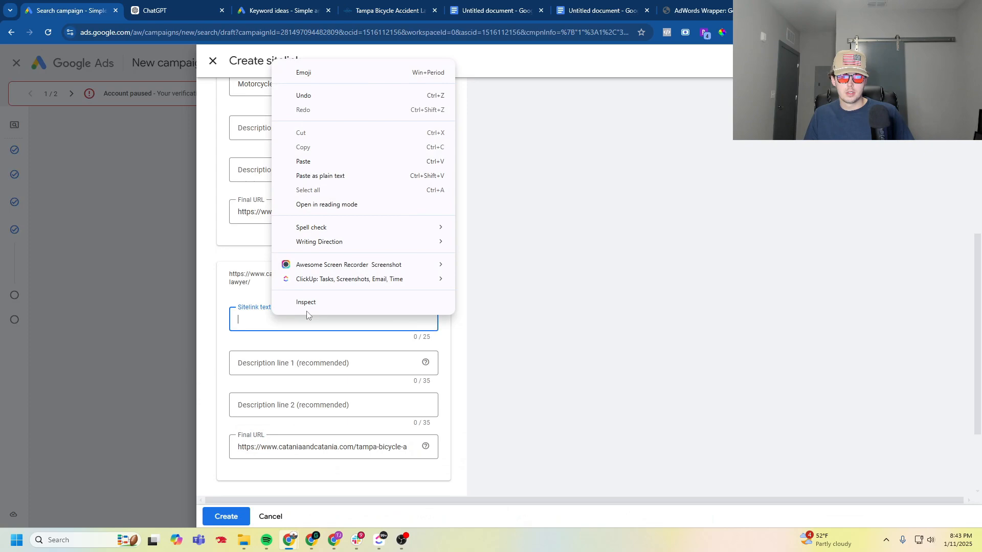
click(343, 163)
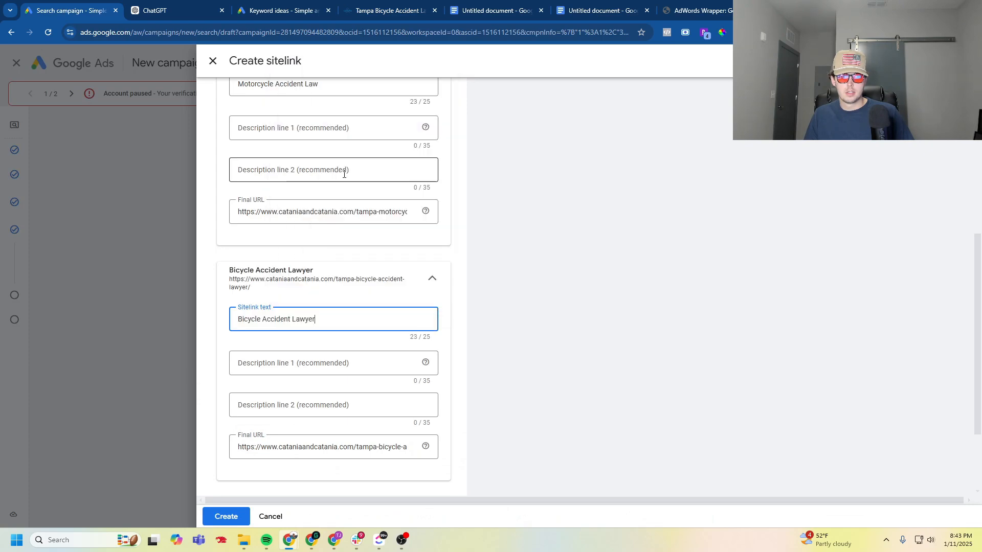
click(234, 517)
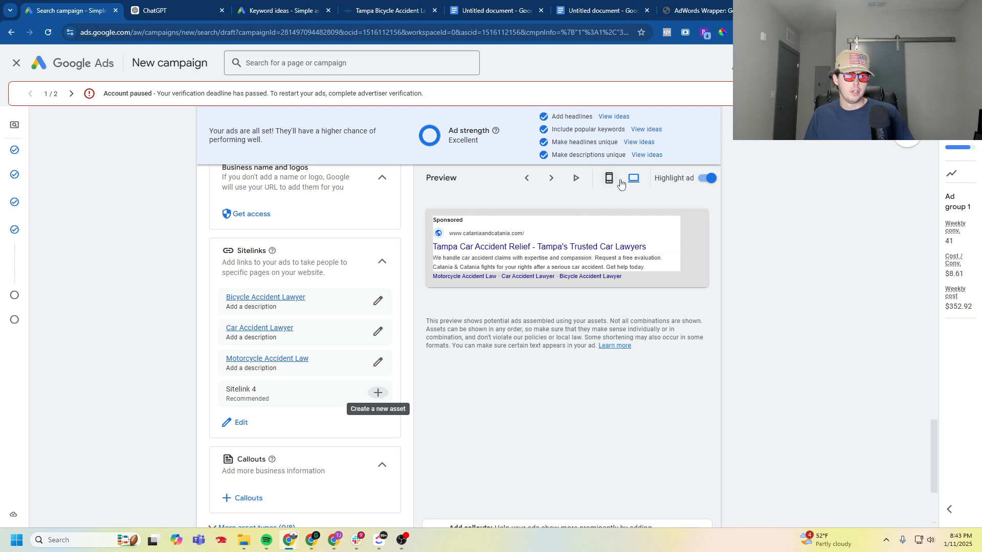
- Review another ad variation and the mobile ad preview with its image and sitelinks, and finish the ad
click(551, 178)
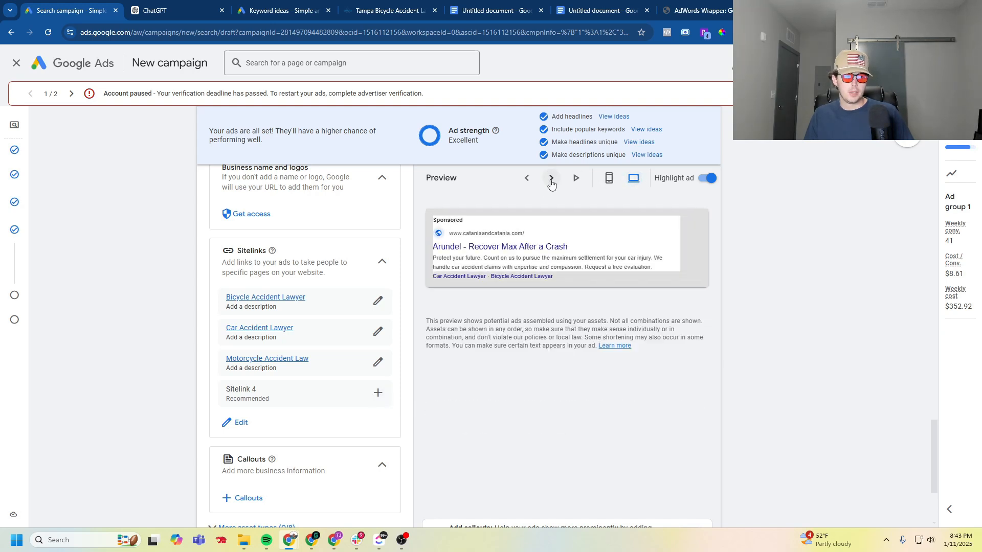
click(609, 178)
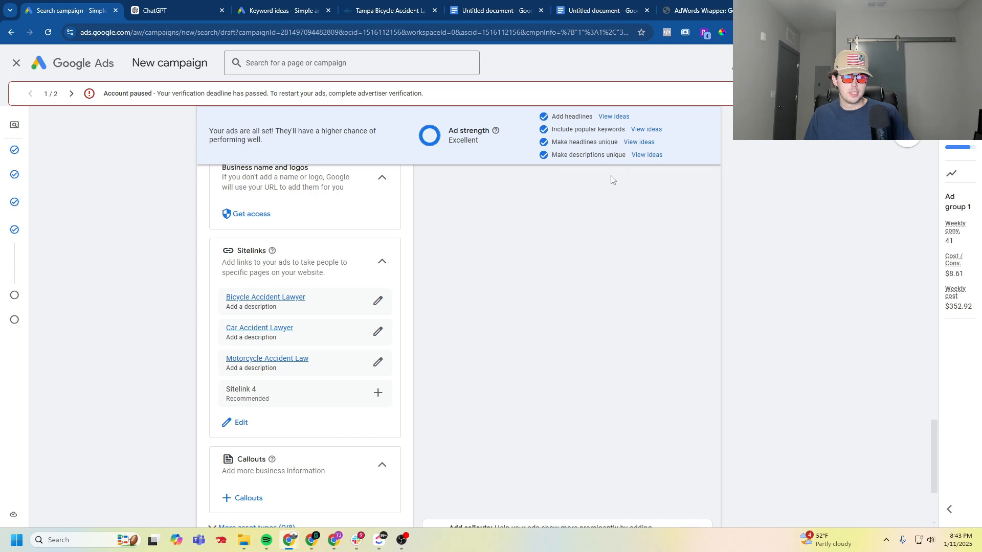
scroll(544, 271, up, 20)
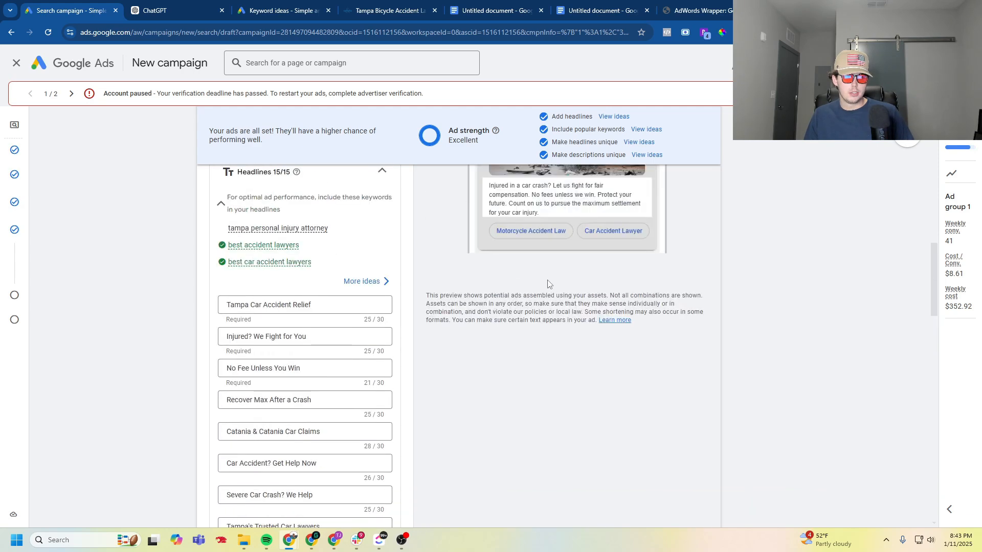
scroll(548, 284, up, 3)
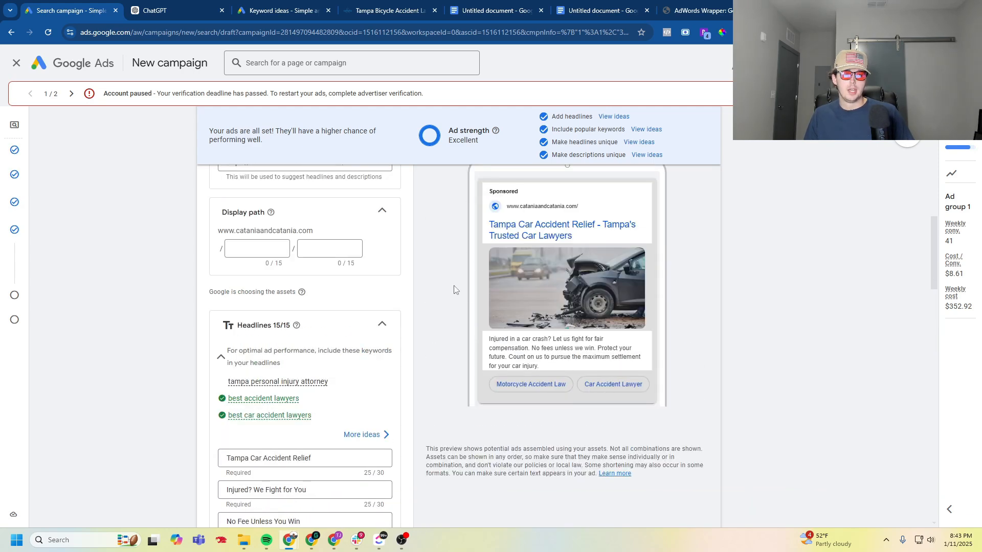
scroll(454, 287, down, 4)
scroll(458, 314, up, 4)
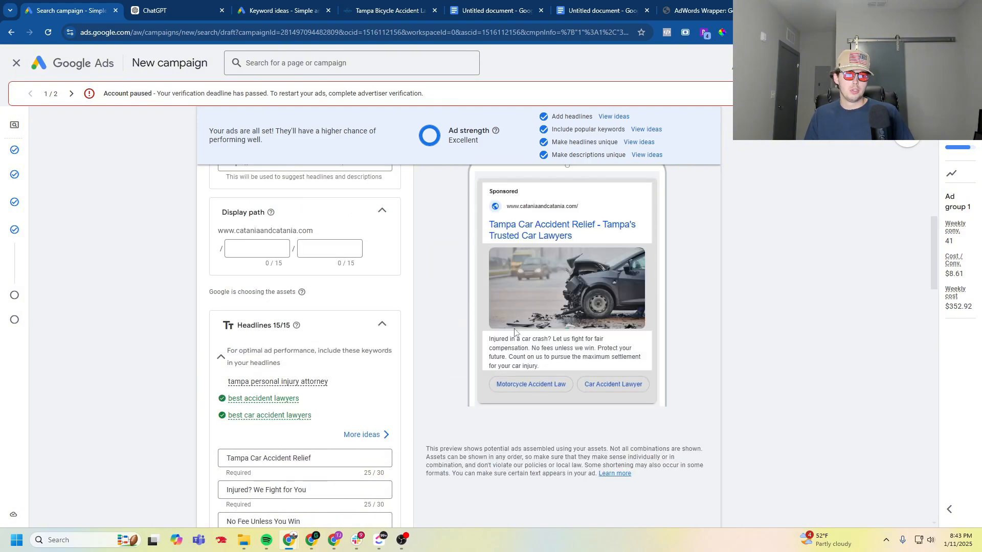
scroll(450, 343, down, 20)
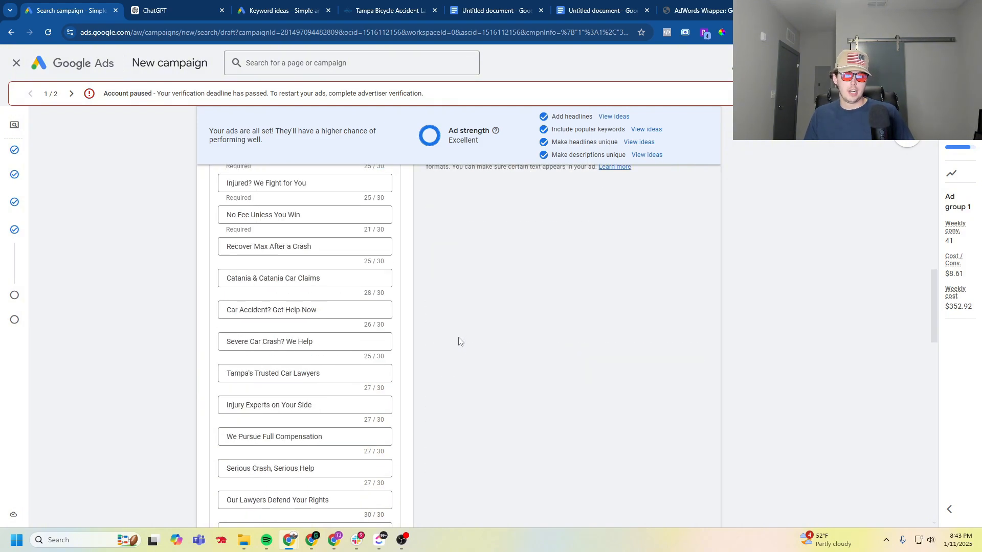
click(220, 458)
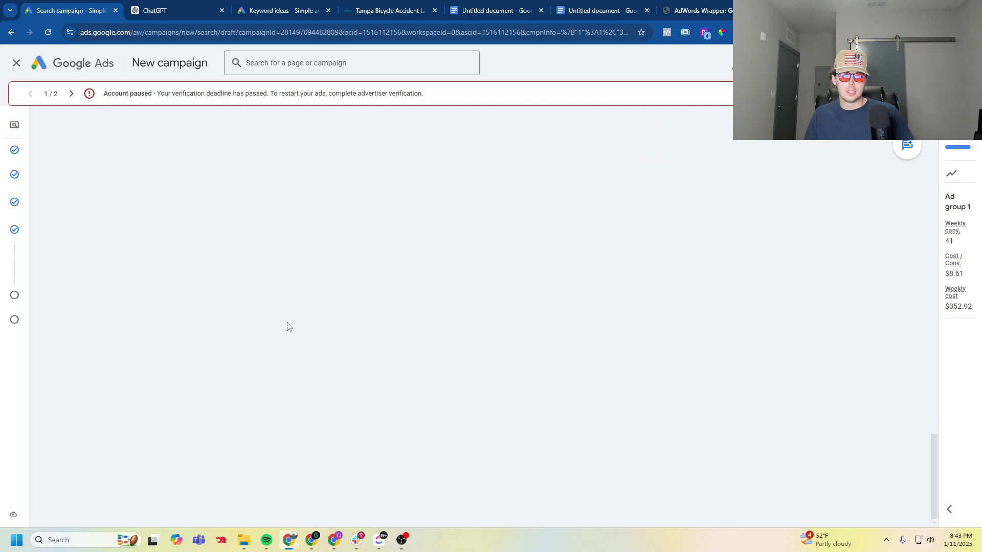
- Enclose every keyword of Ad group 1 in square brackets for exact match and continue to the budget
scroll(141, 304, up, 2)
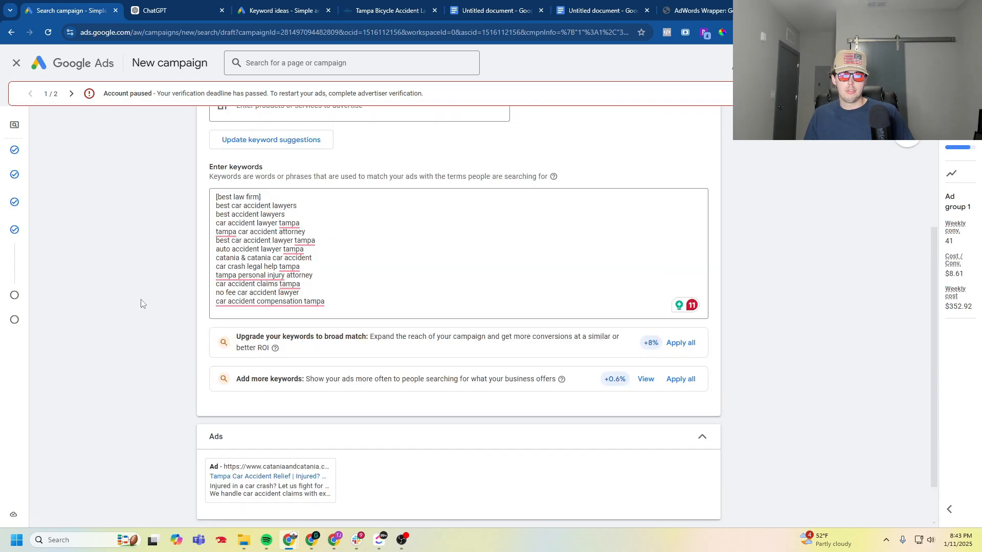
click(271, 251)
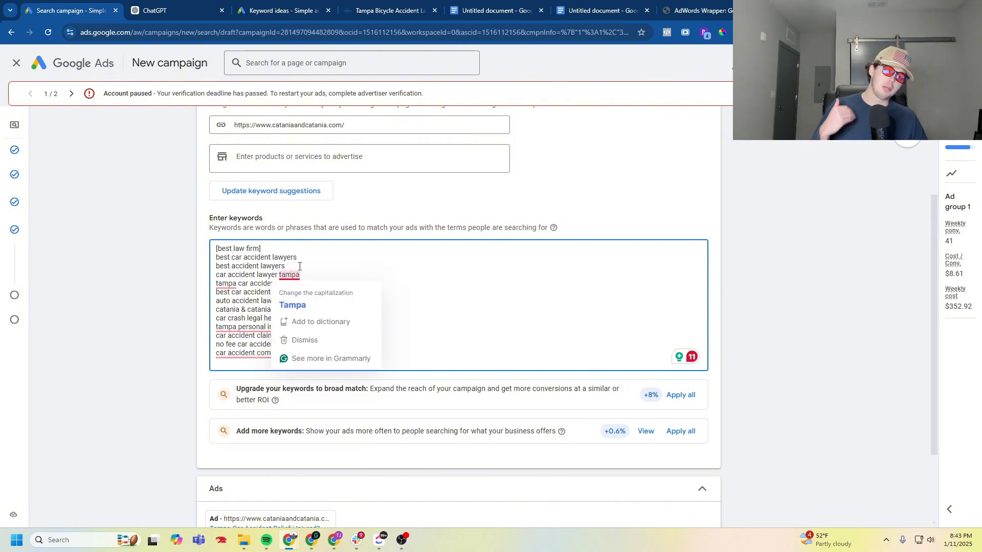
click(189, 274)
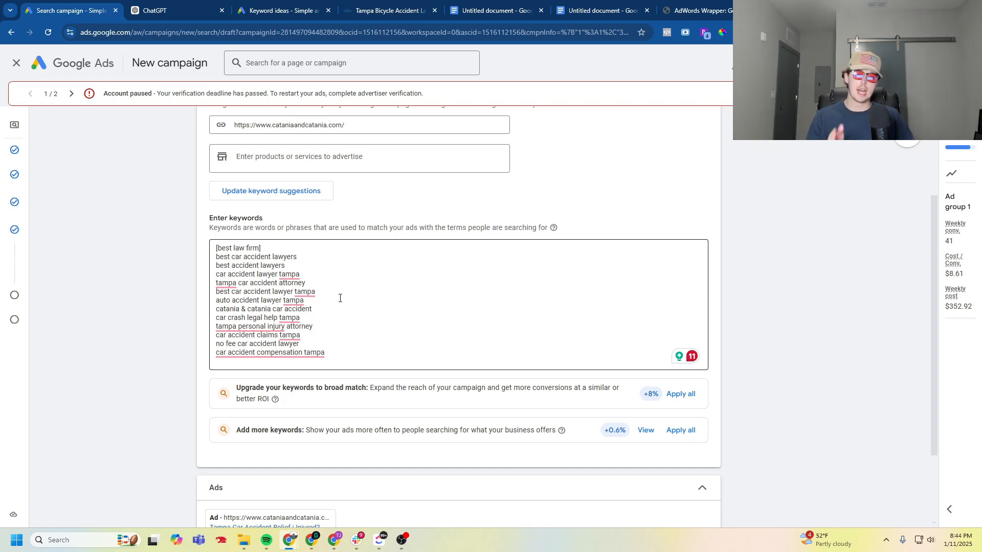
click(312, 259)
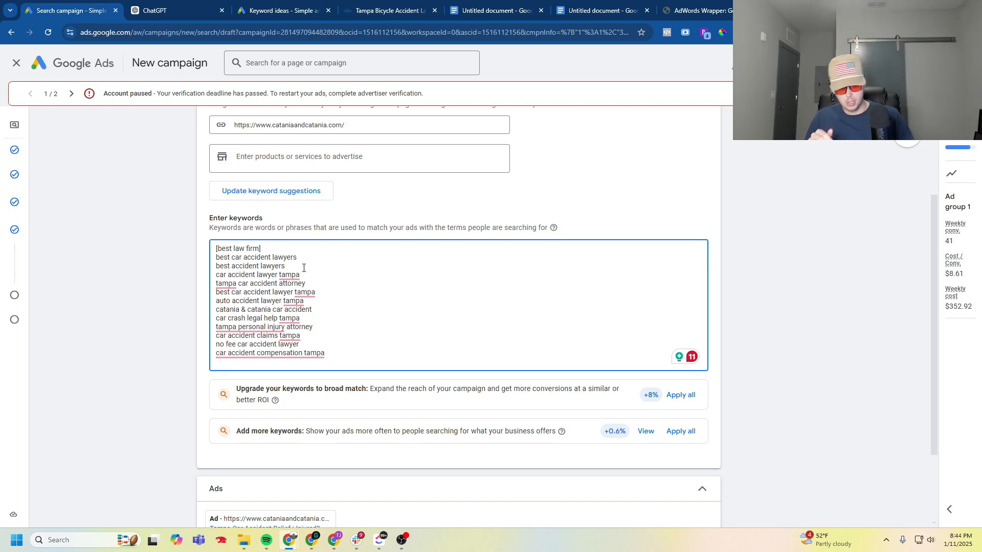
text(])
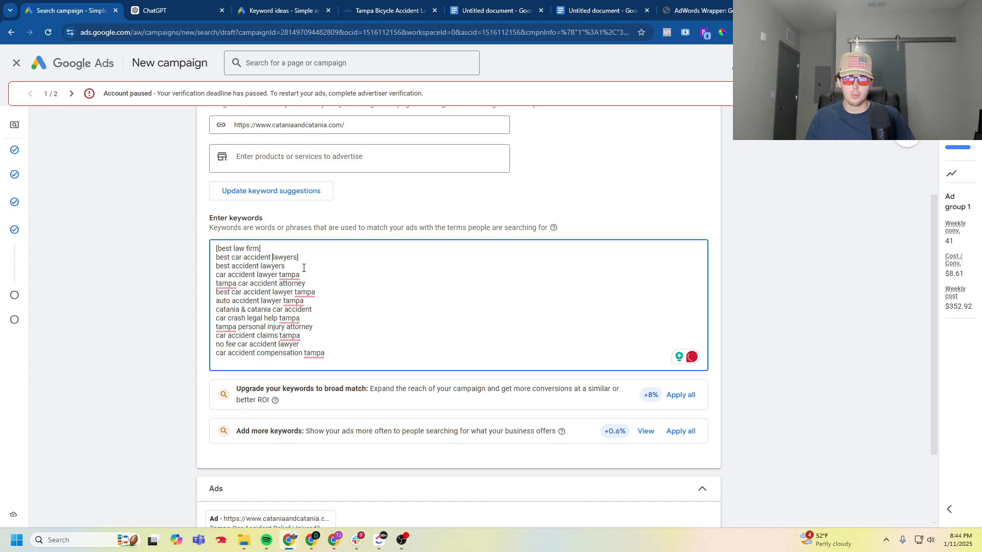
key(ctrl+Left)
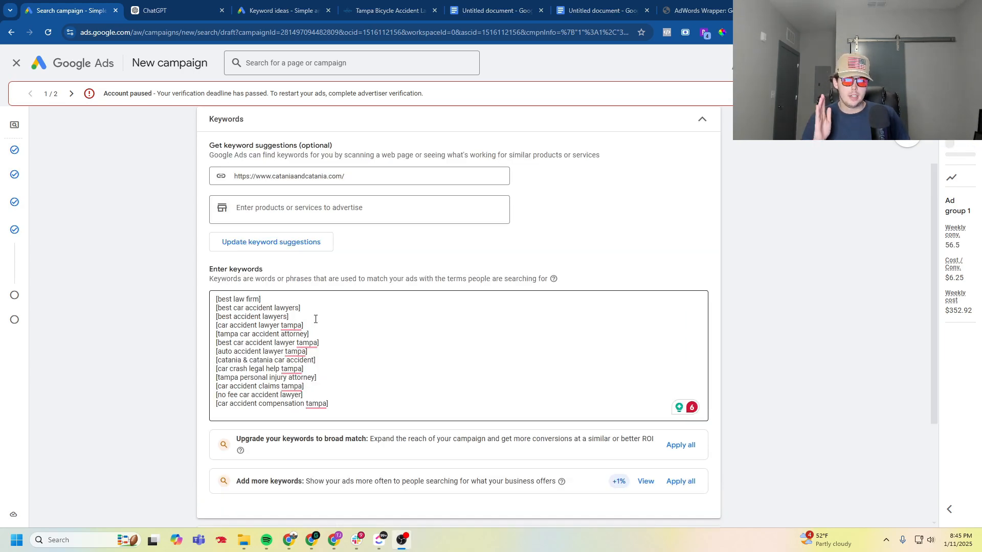
click(198, 362)
scroll(174, 357, down, 3)
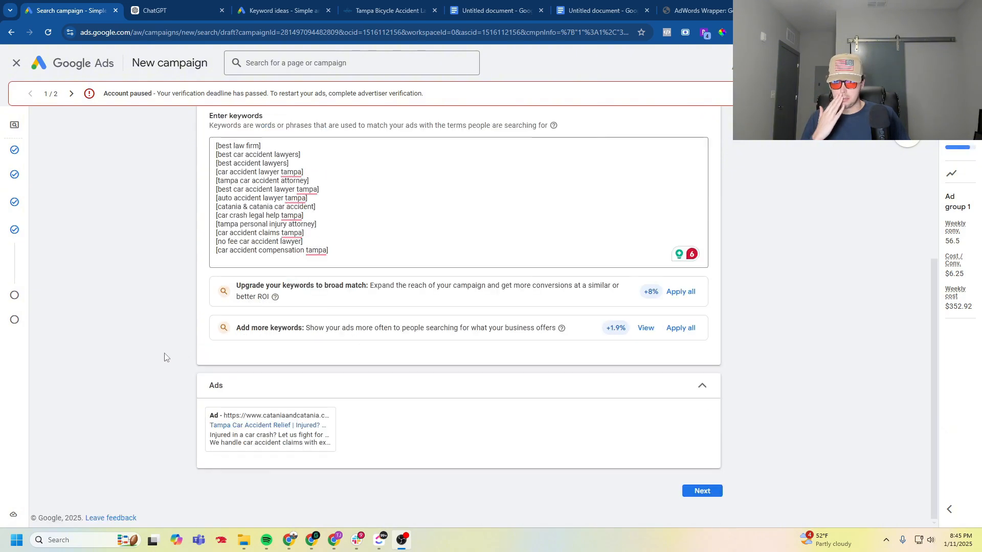
click(700, 491)
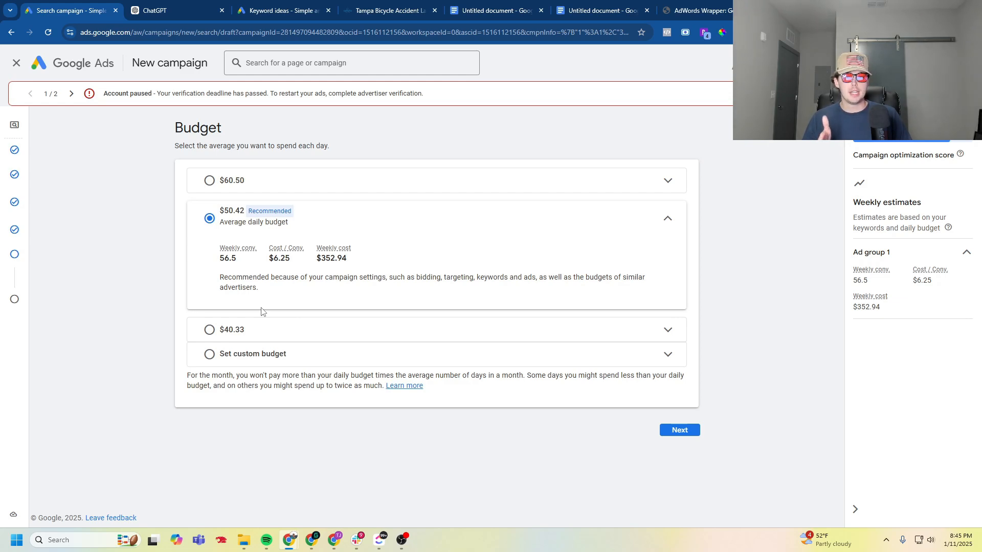
- Check the top of page bids for "best divorce lawyers near me" in Keyword Planner and return to the campaign draft
click(312, 4)
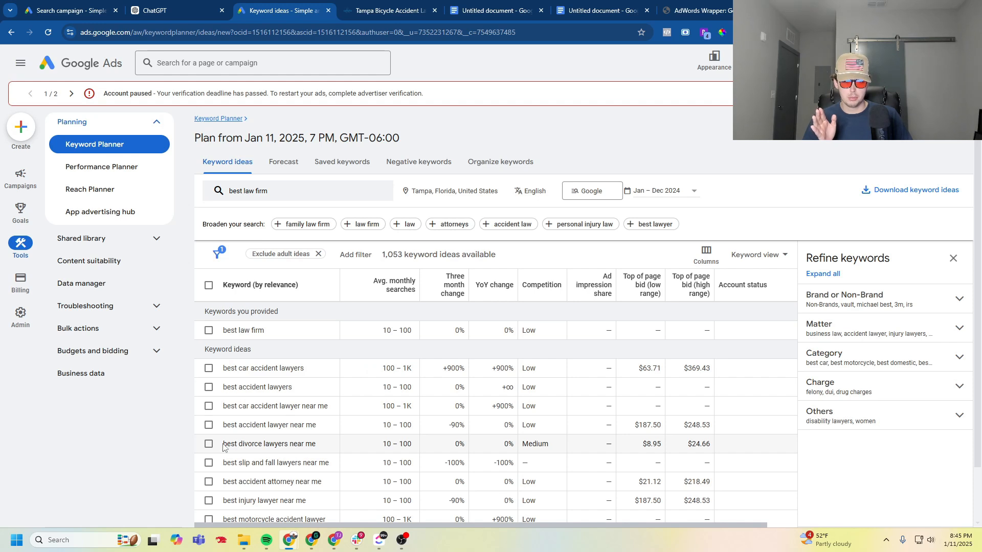
drag(224, 448, 347, 450)
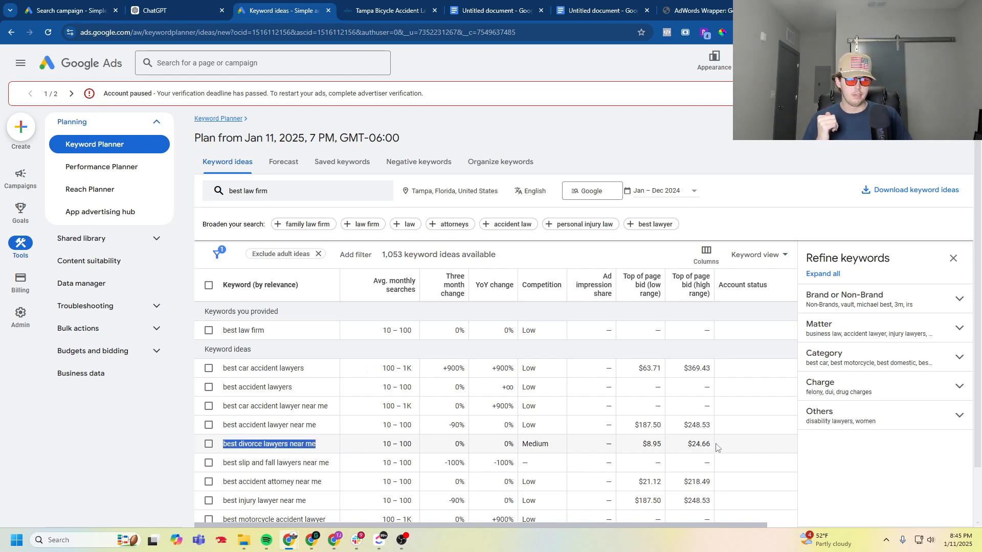
click(60, 10)
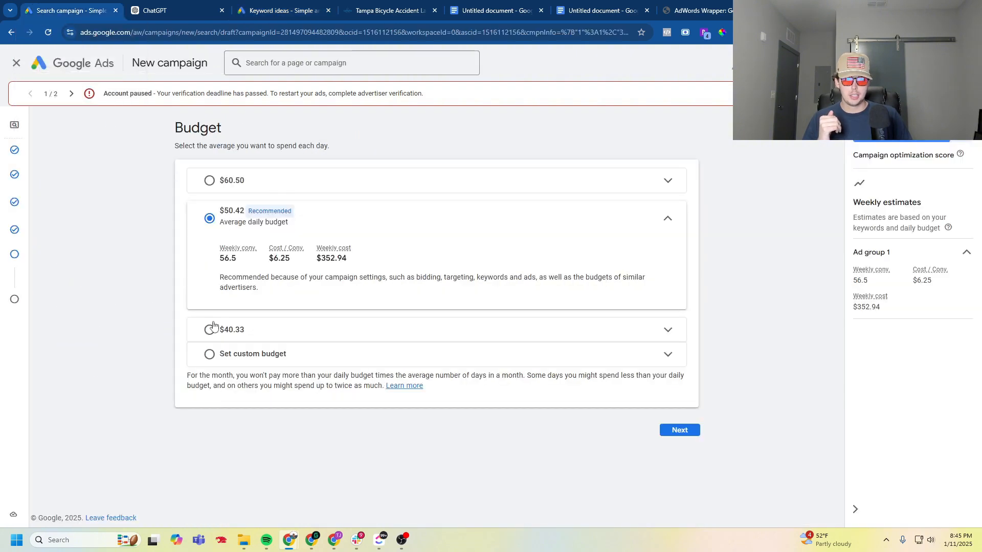
- Publish the Law Firm campaign with the recommended $50.42 average daily budget and leave the Google Tag setup
click(256, 354)
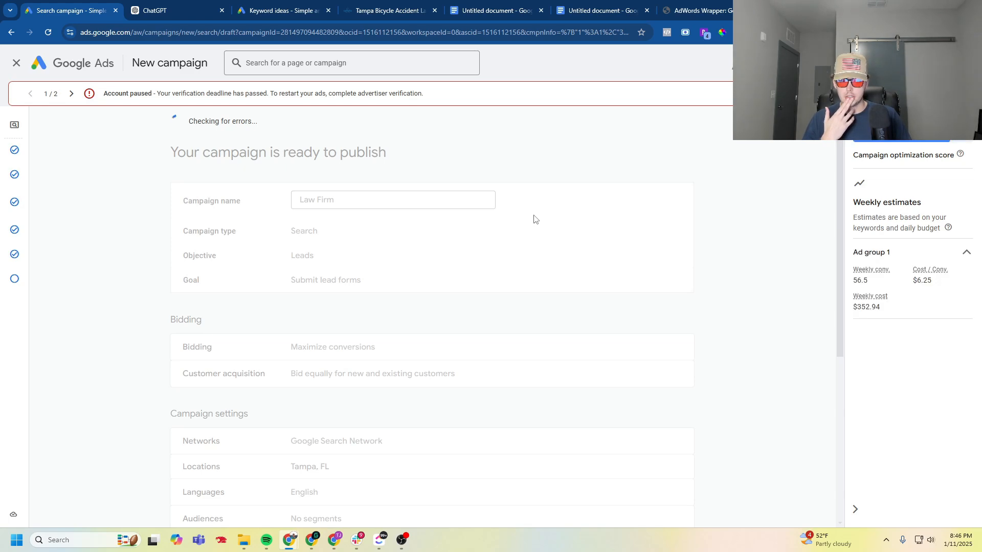
click(630, 139)
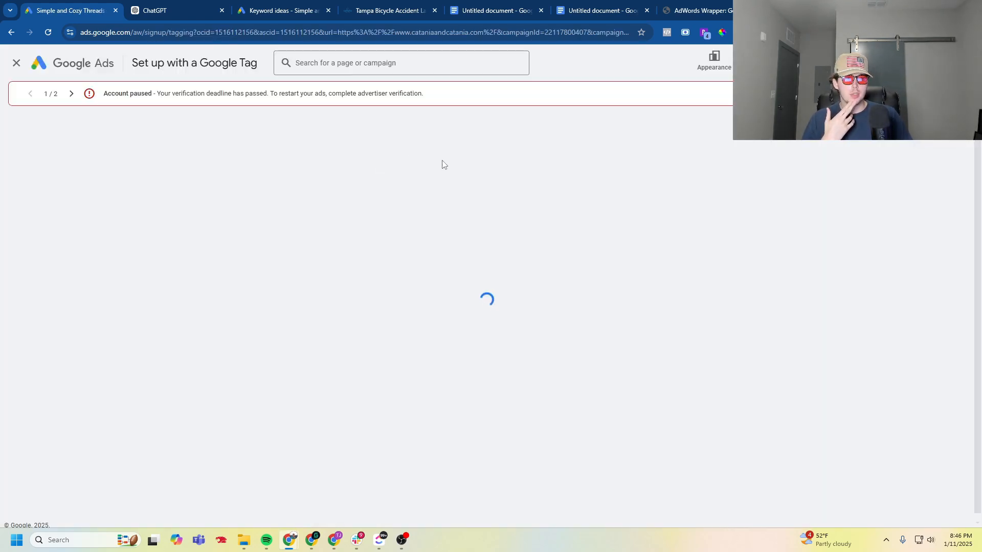
click(17, 64)
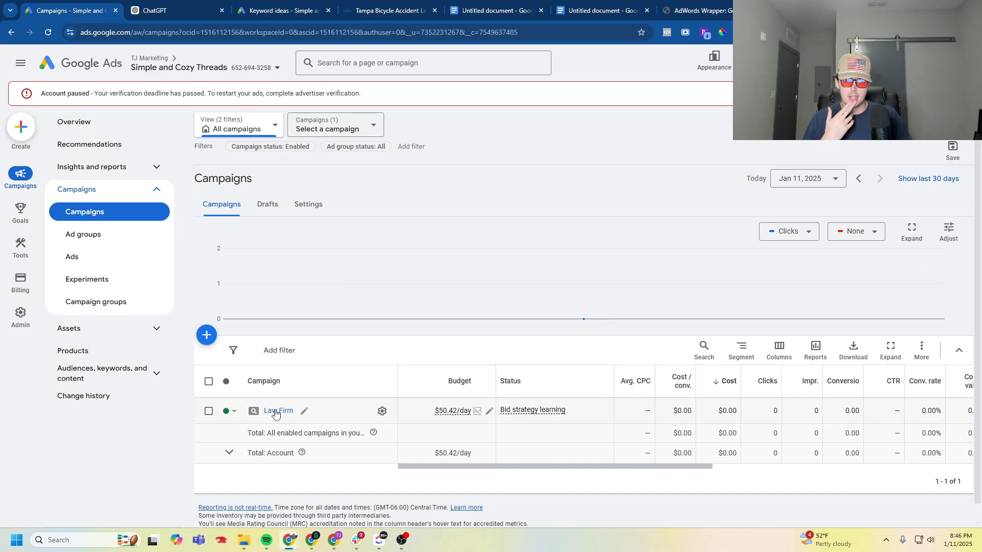
- Open Ad group 1 of the Law Firm campaign and check its search keywords and ads
click(275, 411)
click(271, 377)
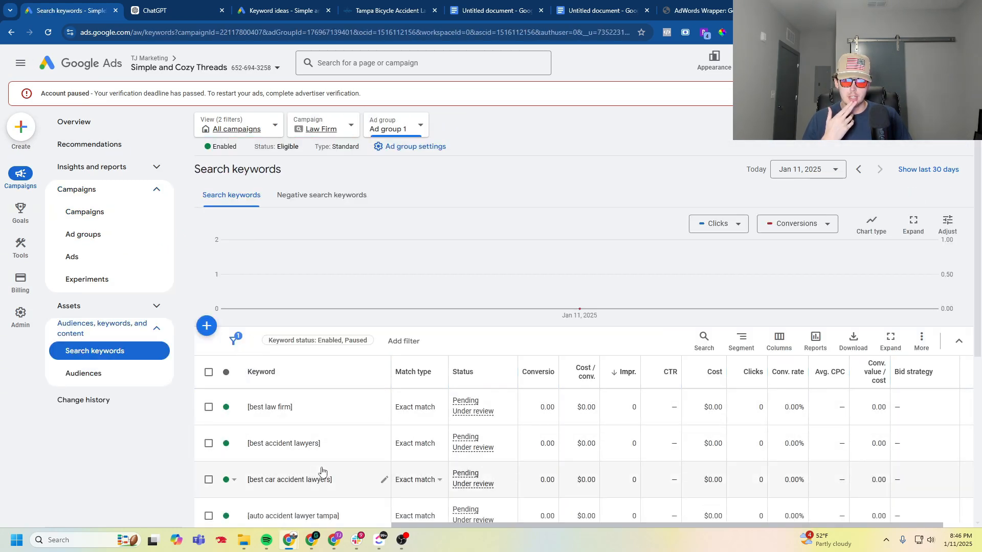
click(91, 256)
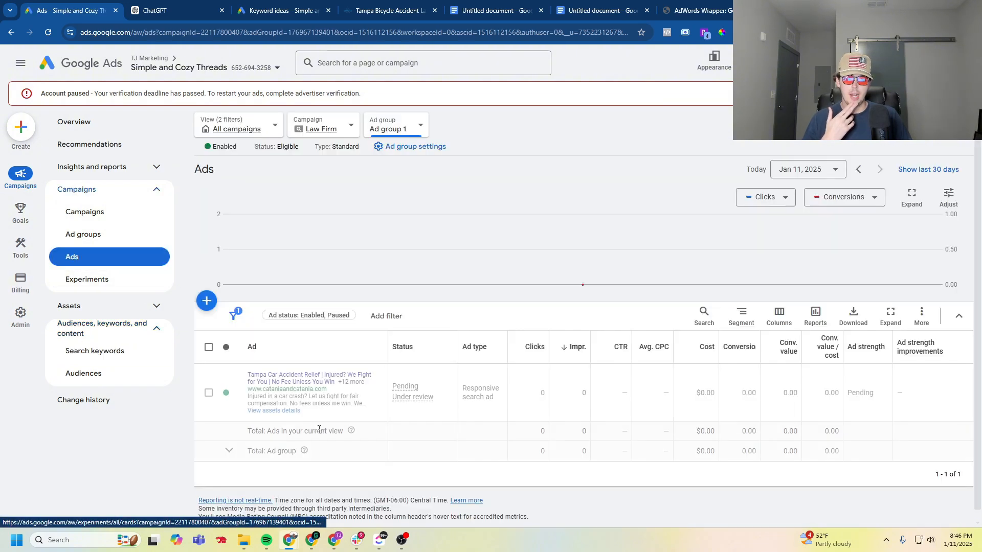
- Rename Ad group 1 of the Law Firm campaign as "Car Accident"
click(98, 234)
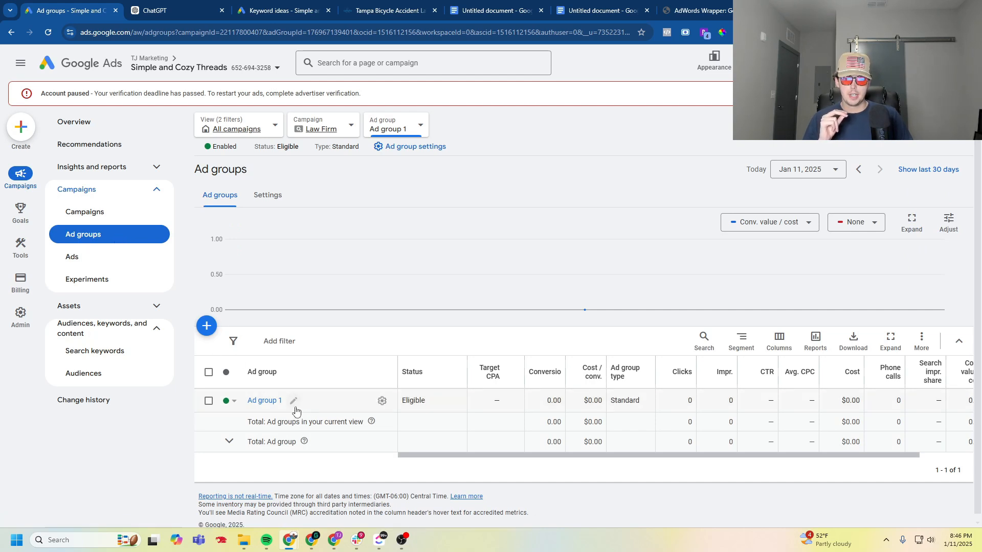
click(294, 402)
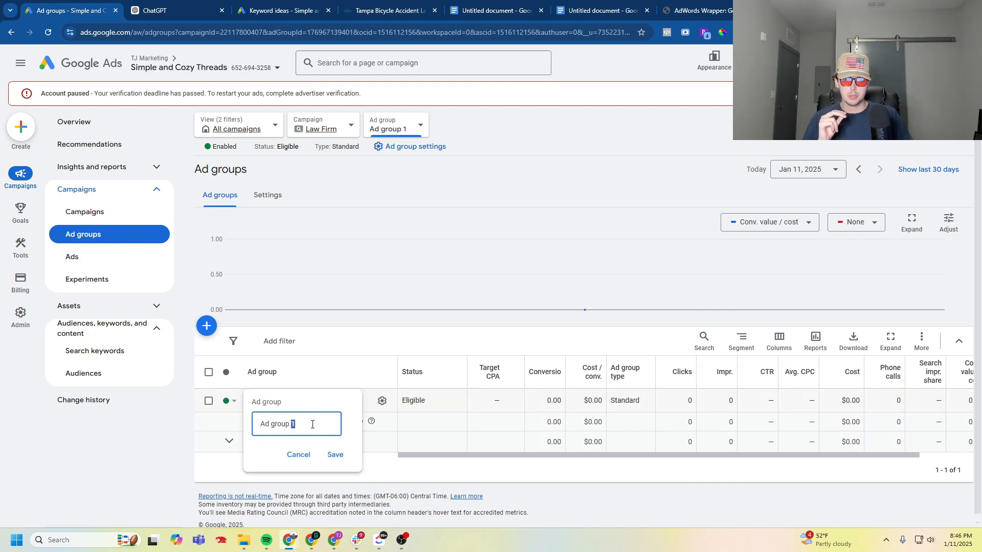
triple_click(309, 425)
text(Car Accident)
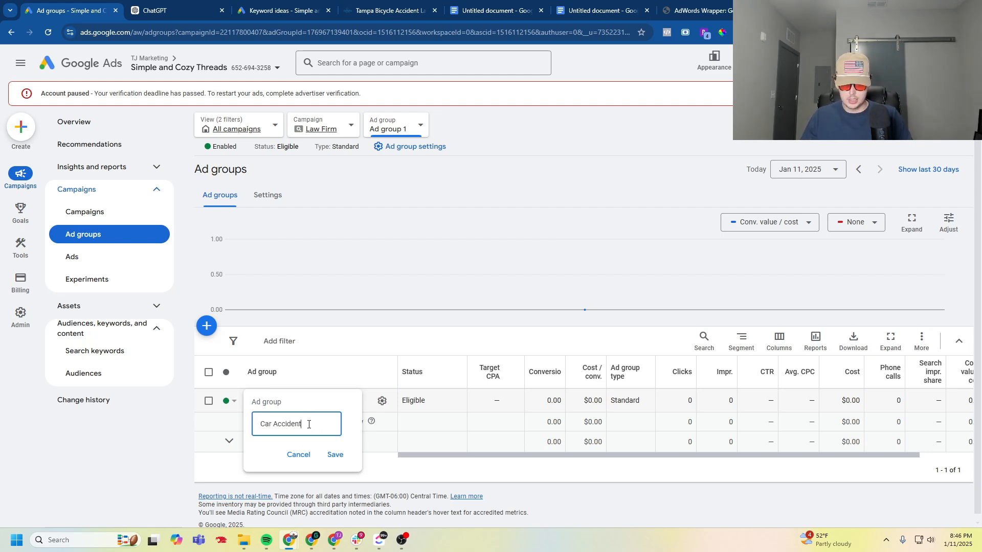
key(Return)
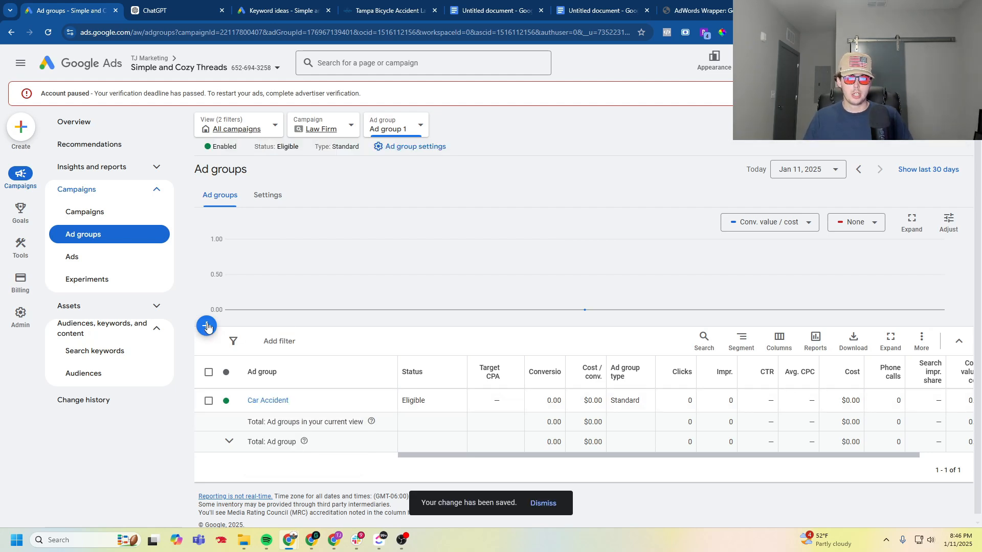
- Create a second ad group in the Law Firm campaign named "Motorcycle Accident", taking the name from ChatGPT's motorcycle ads heading
click(207, 327)
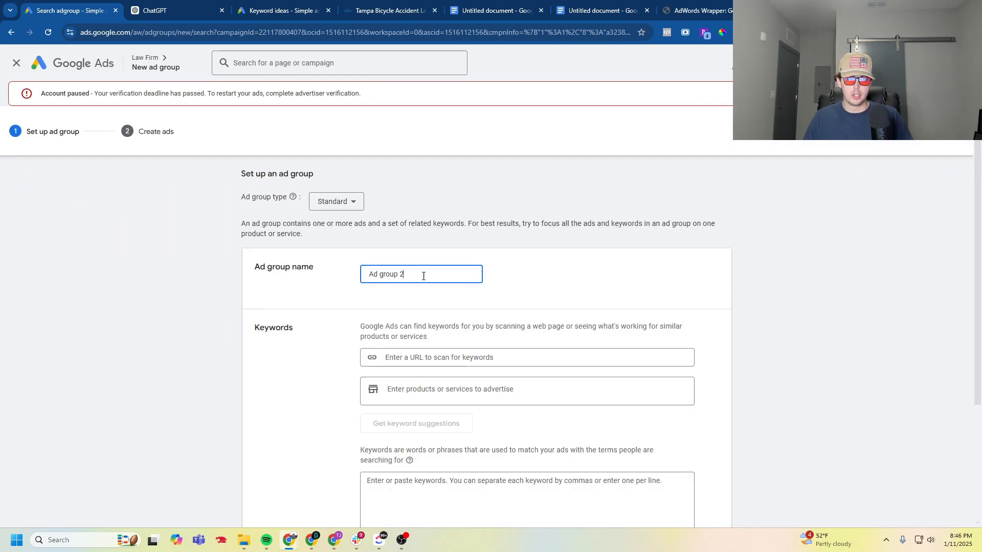
click(174, 10)
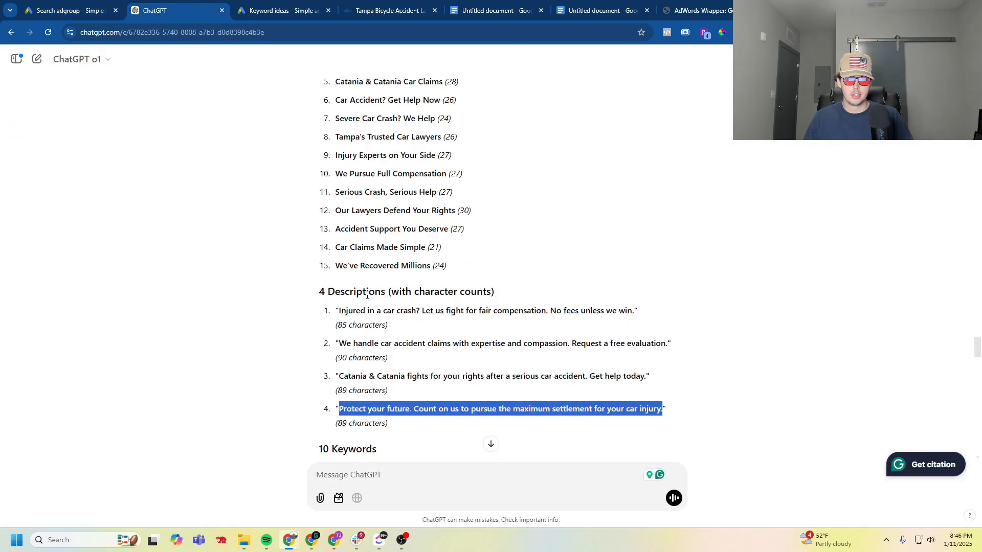
scroll(368, 285, down, 7)
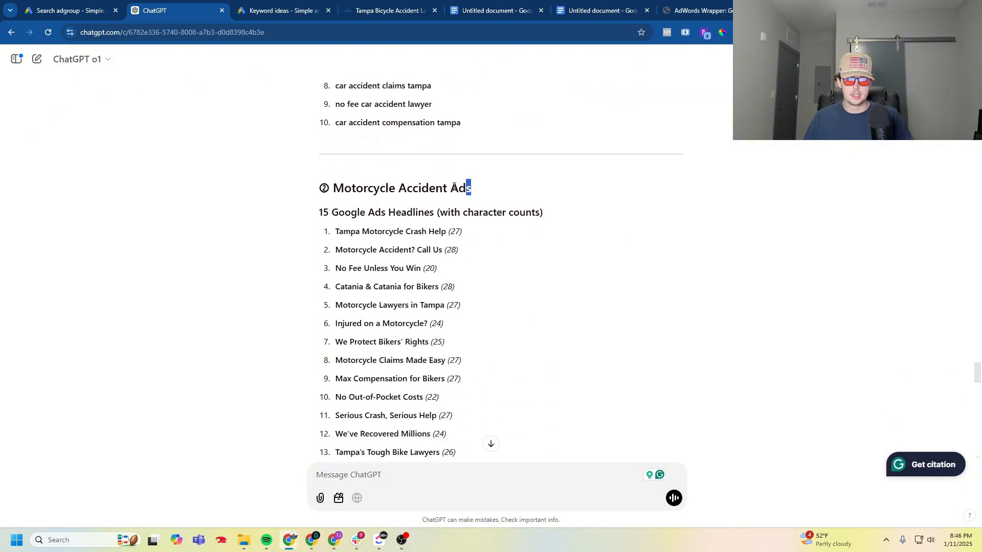
click(72, 11)
triple_click(409, 275)
text(Motorcycle Accident Ads)
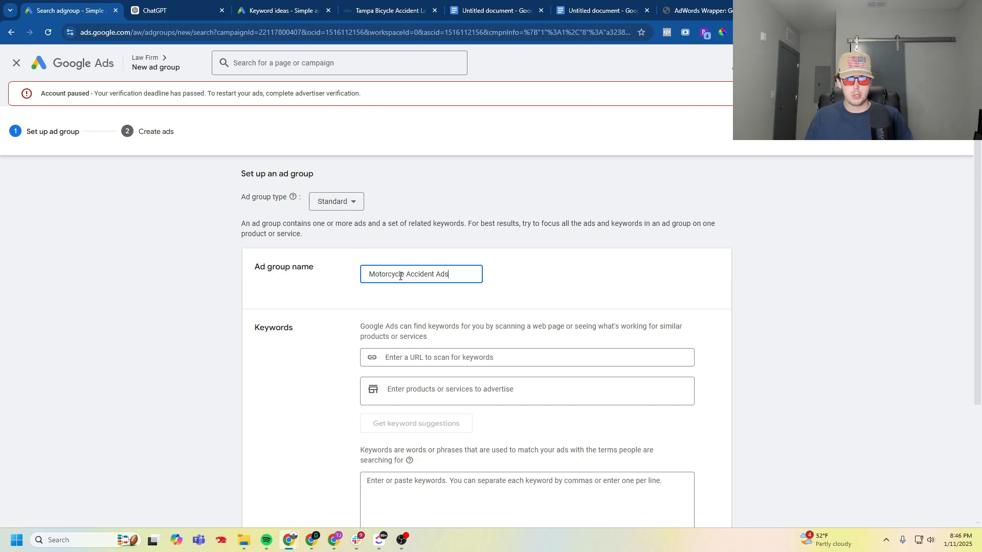
scroll(401, 276, down, 2)
- Enter the address of the law firm's Tampa motorcycle accident lawyer page as the new ad group's URL to scan for keywords
click(378, 9)
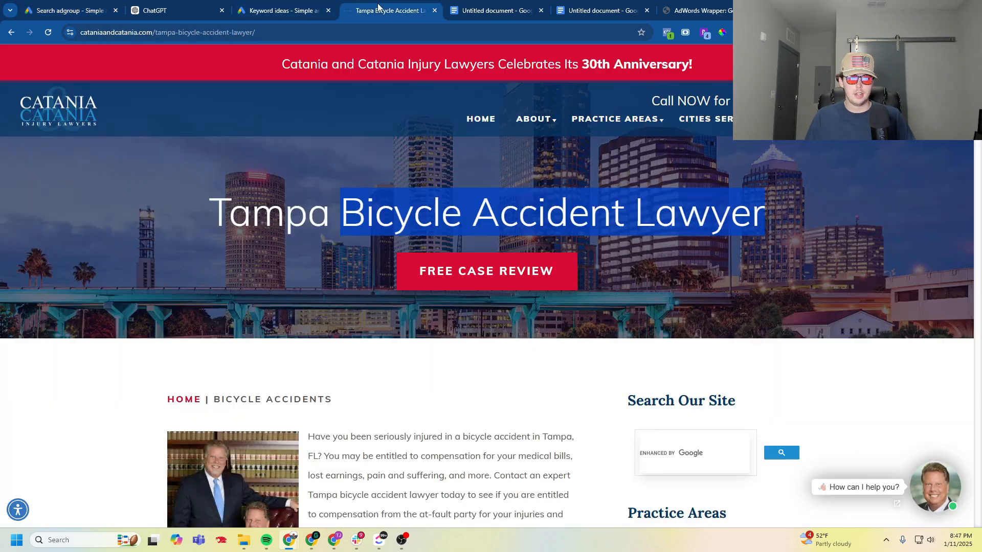
mouse_move(614, 119)
click(558, 175)
click(279, 32)
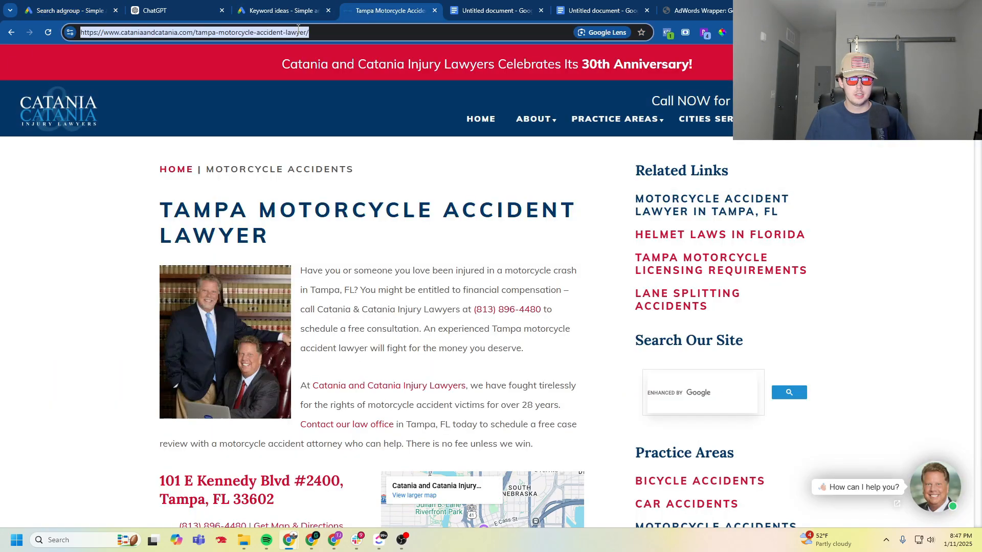
click(82, 11)
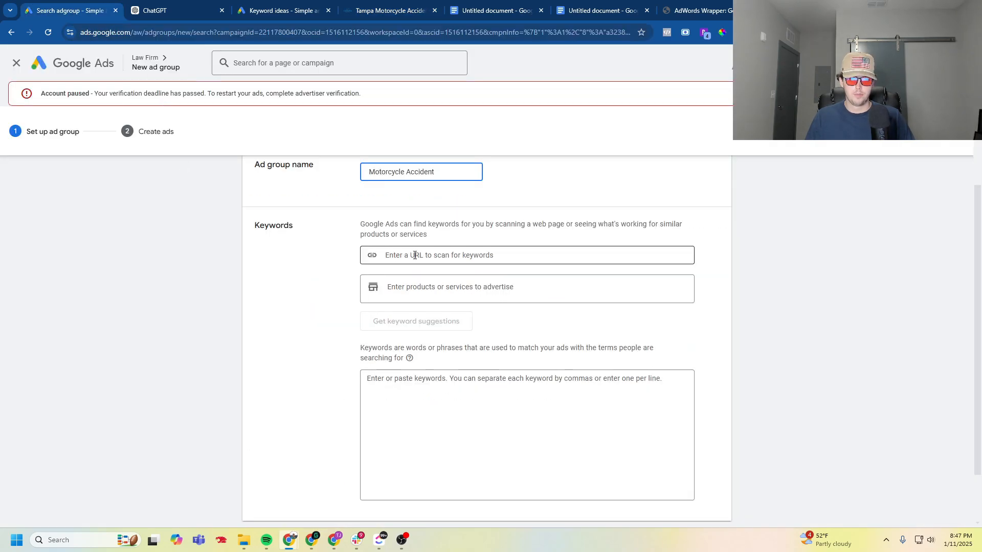
- Copy ChatGPT's ten motorcycle accident keywords into the ad group's keyword list and submit the ad group setup
key(ctrl+Tab)
scroll(337, 356, down, 8)
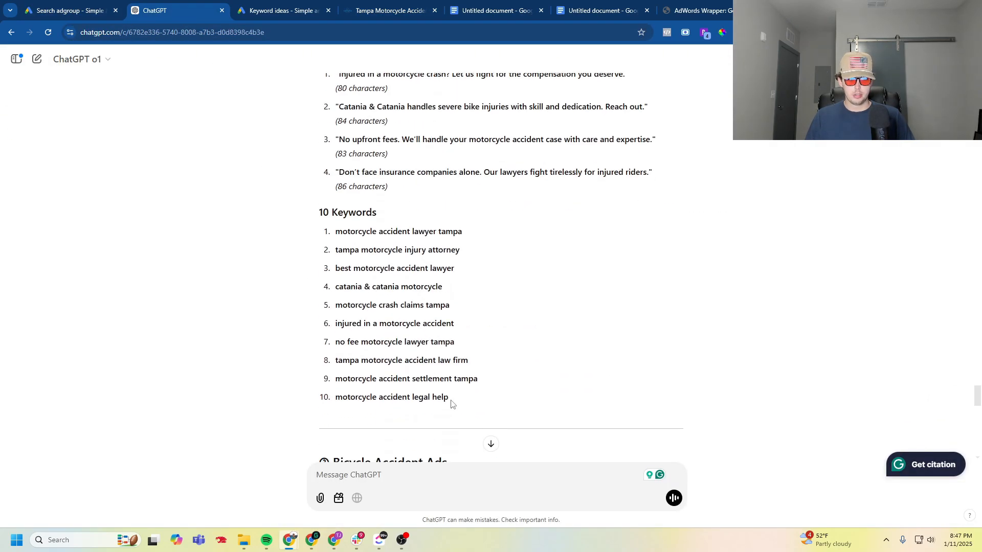
drag(451, 404, 330, 232)
key(ctrl+c)
key(ctrl+shift+Tab)
click(462, 425)
key(ctrl+v)
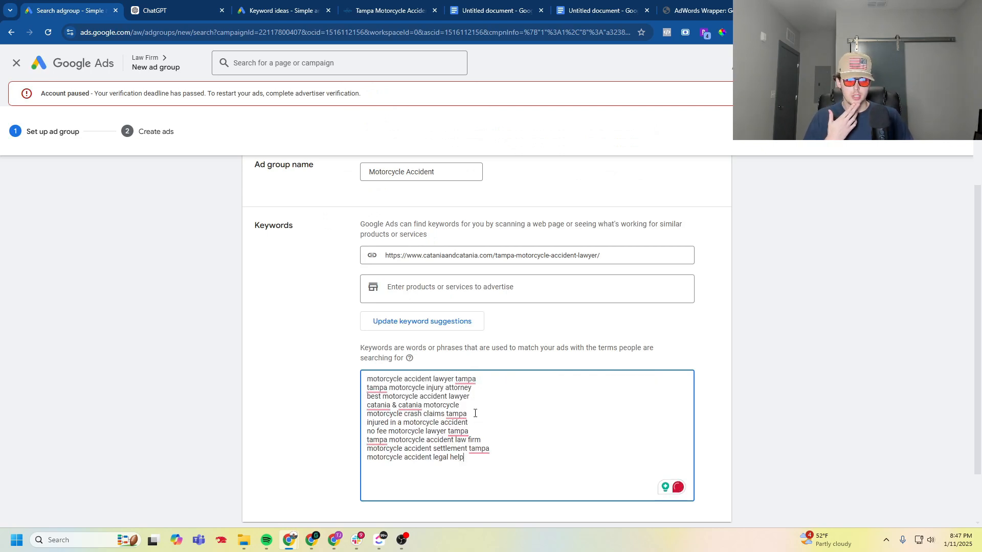
scroll(317, 407, up, 2)
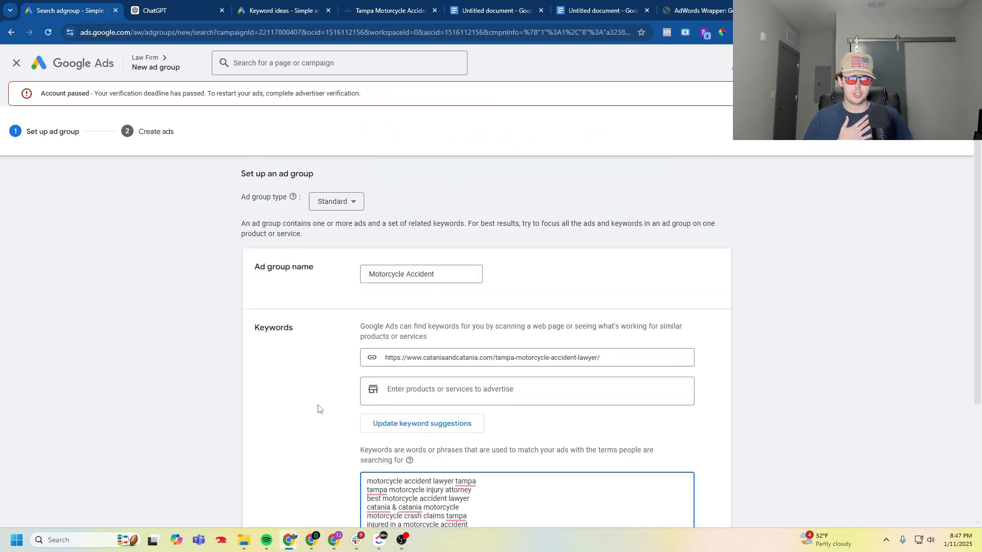
scroll(319, 410, down, 3)
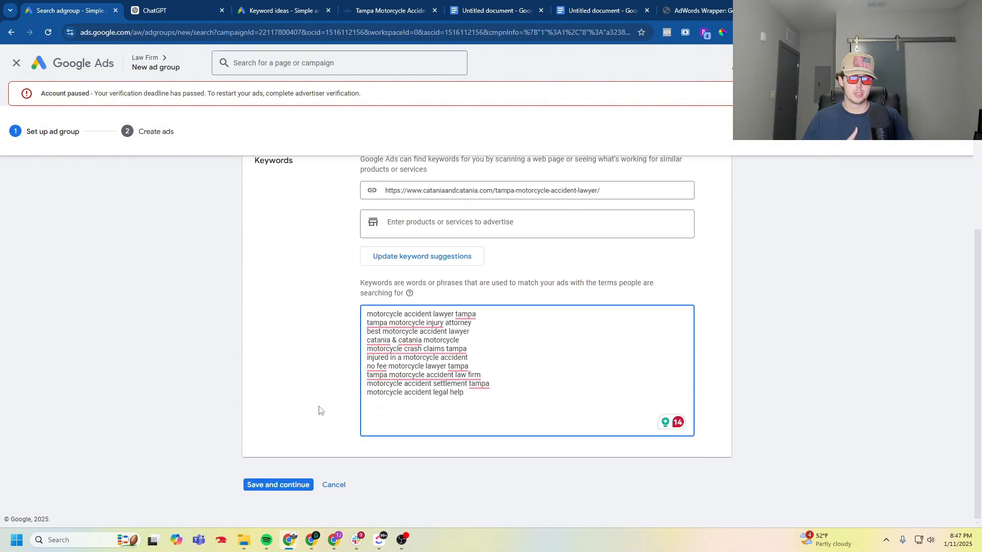
click(290, 486)
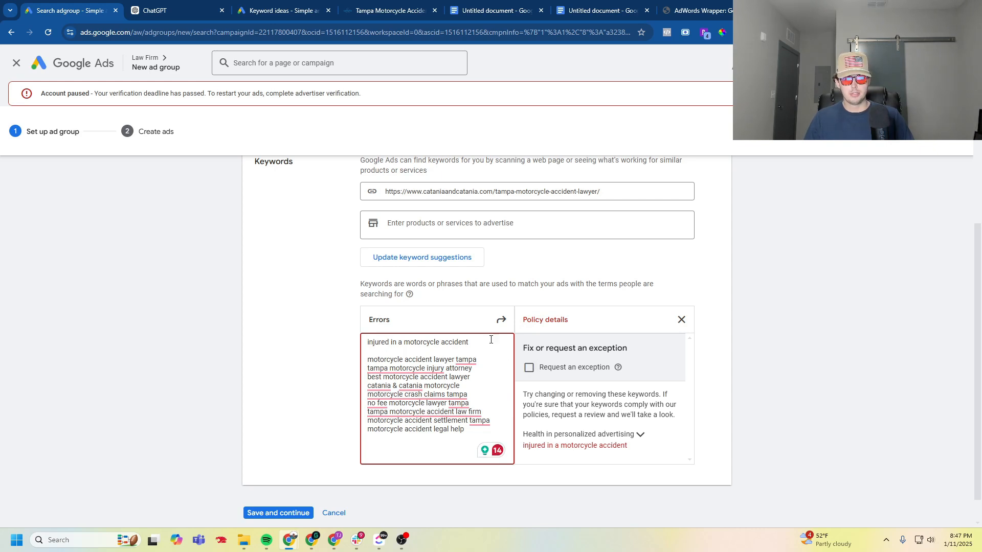
- Check the policy details, request an exception for the keyword "injured in a motorcycle accident", and continue to ad creation
click(529, 368)
click(275, 512)
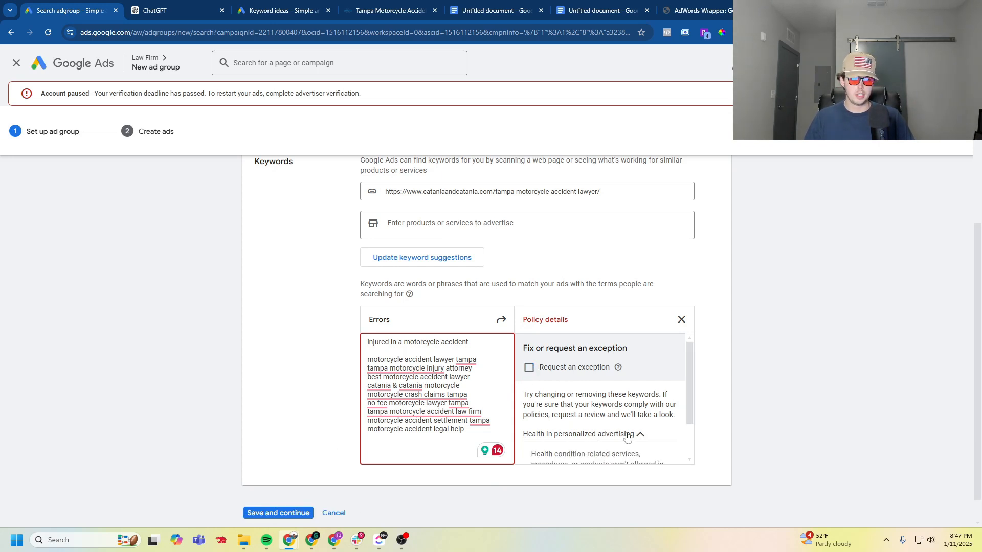
click(627, 435)
click(285, 486)
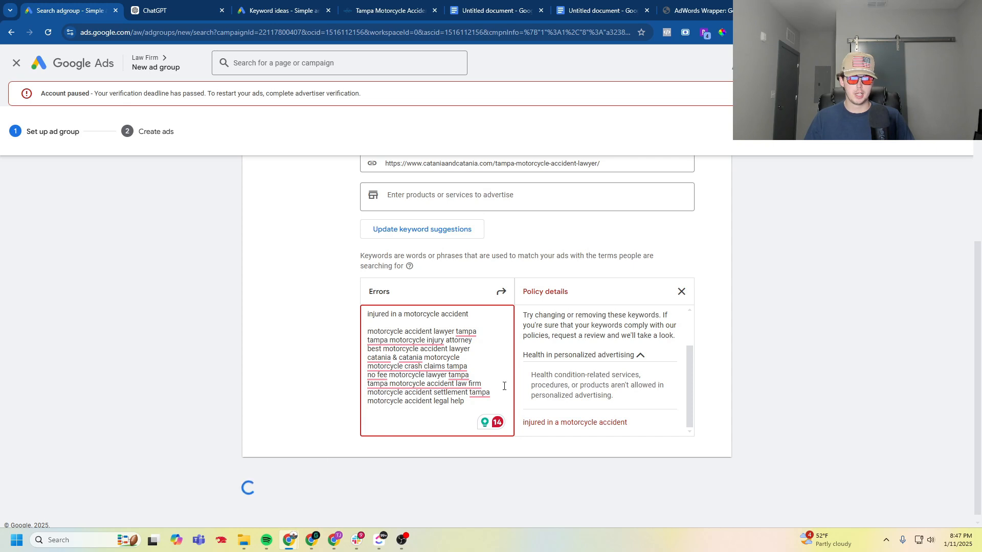
click(293, 486)
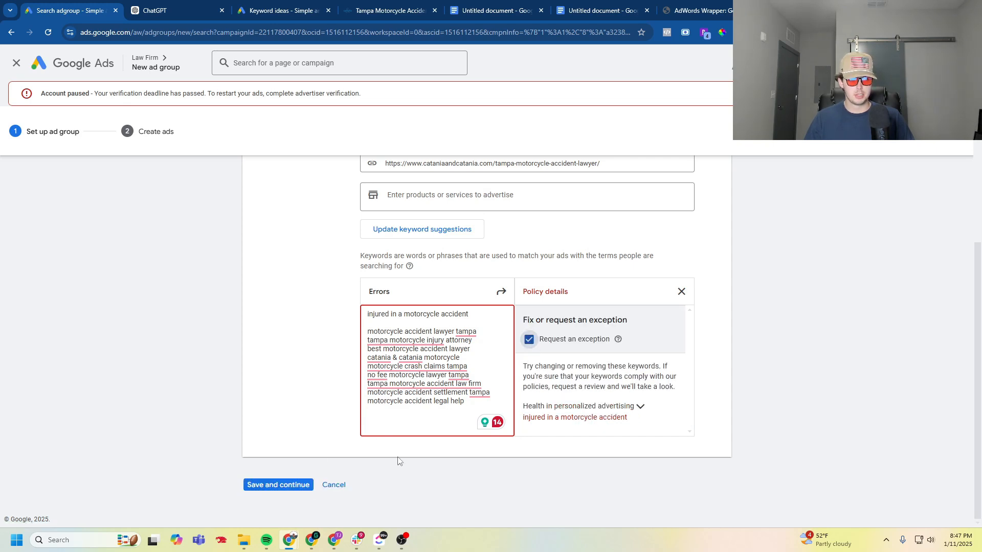
click(287, 486)
click(529, 340)
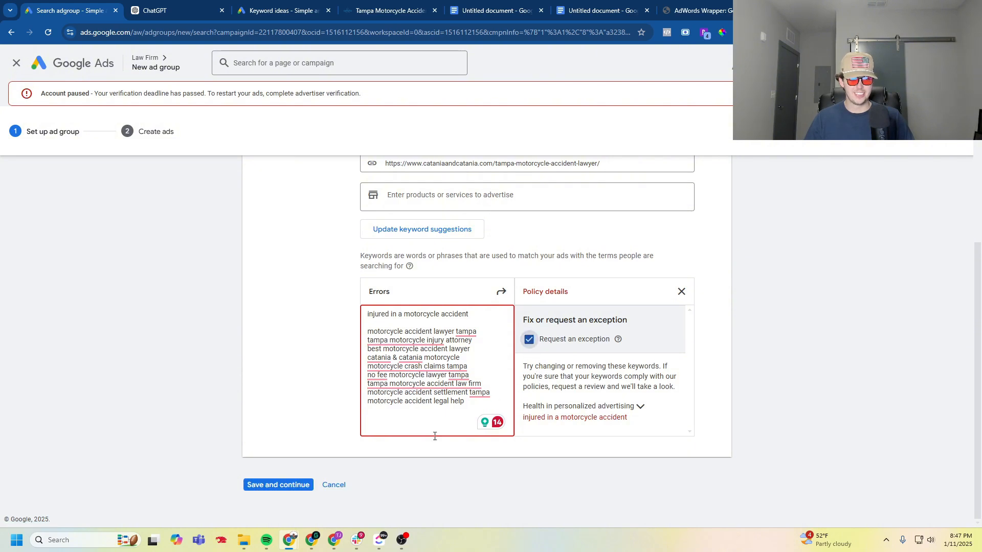
click(271, 485)
- Review the prefilled ad headlines and descriptions and ChatGPT's motorcycle content, and leave ad creation without making an ad
scroll(174, 388, down, 5)
scroll(174, 384, down, 3)
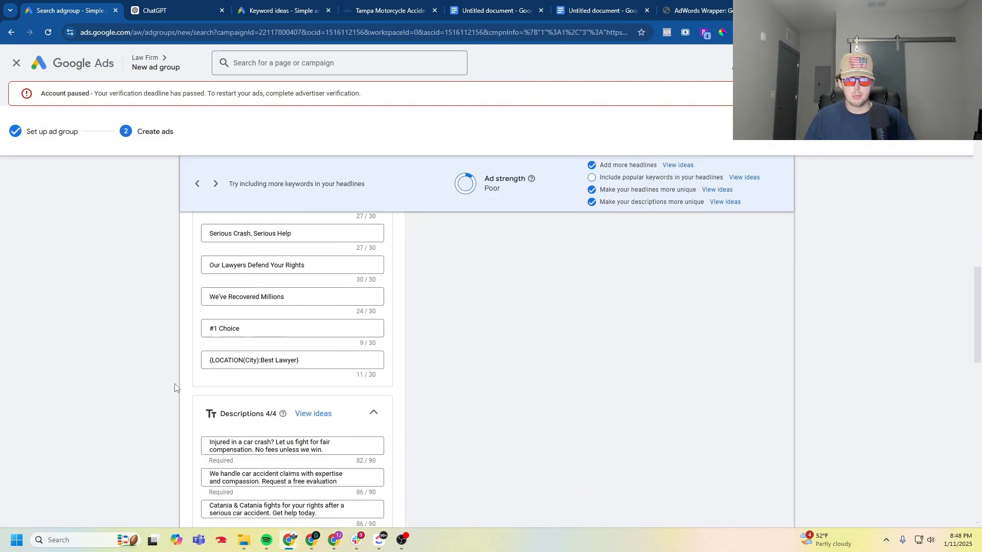
scroll(190, 400, up, 8)
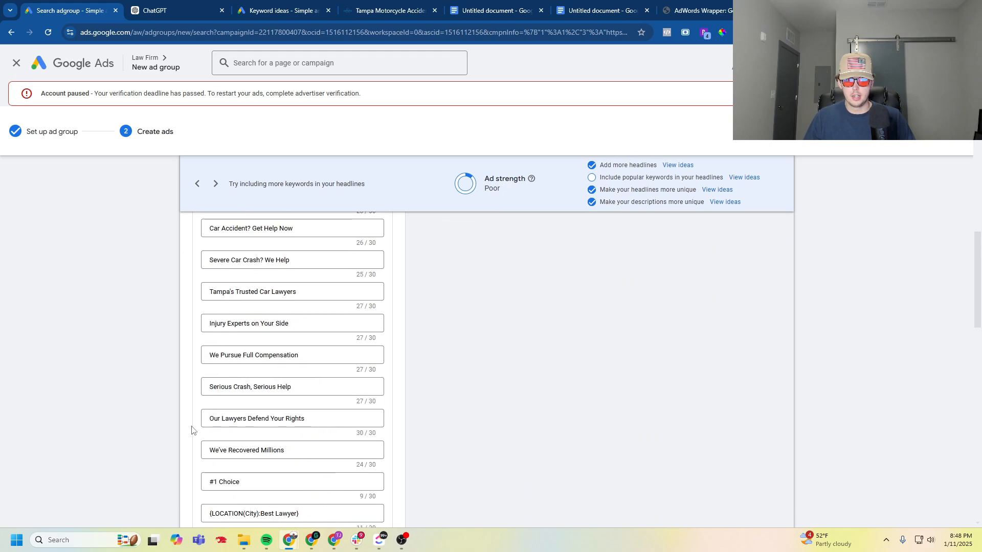
scroll(192, 335, down, 5)
scroll(192, 335, down, 3)
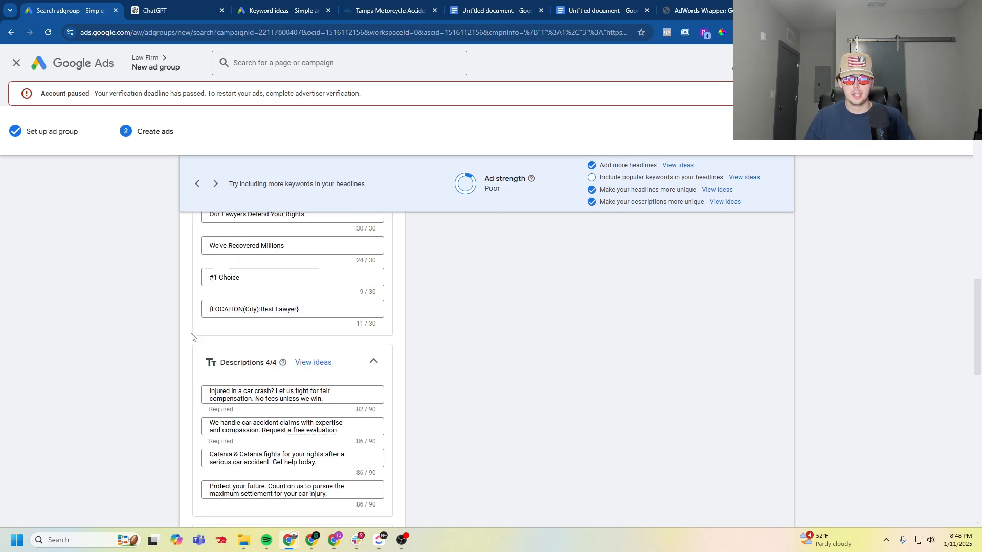
click(163, 10)
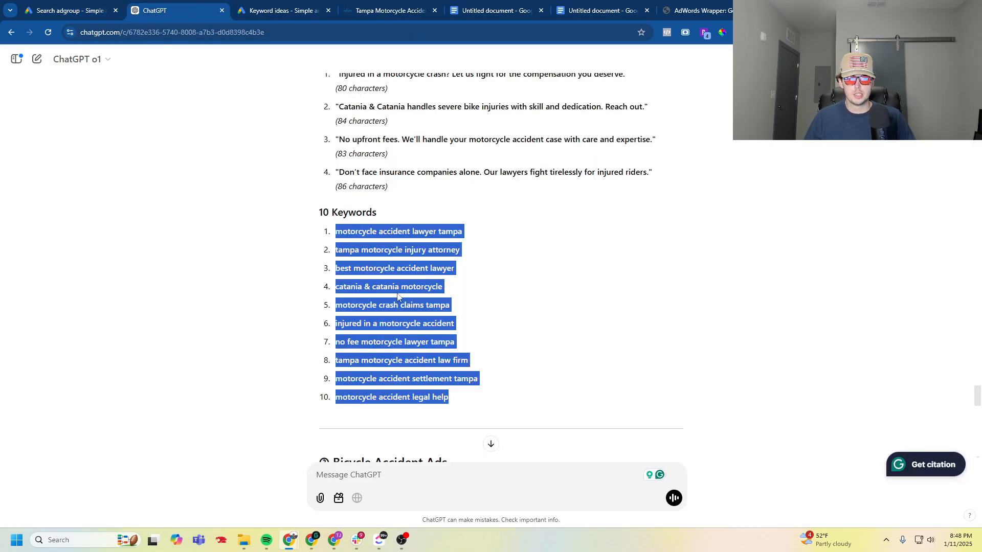
scroll(398, 298, up, 1)
scroll(414, 367, down, 4)
scroll(414, 368, down, 6)
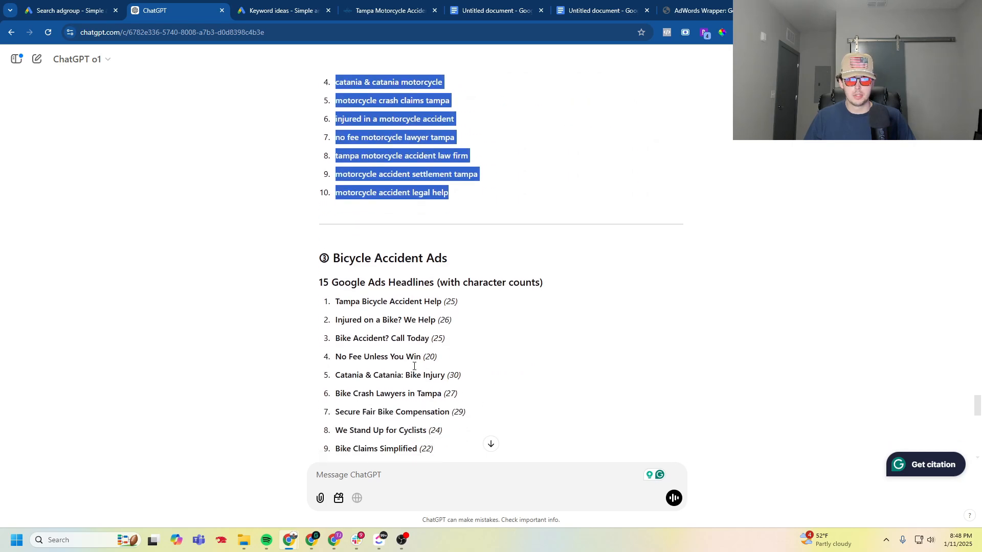
key(ctrl+shift+Tab)
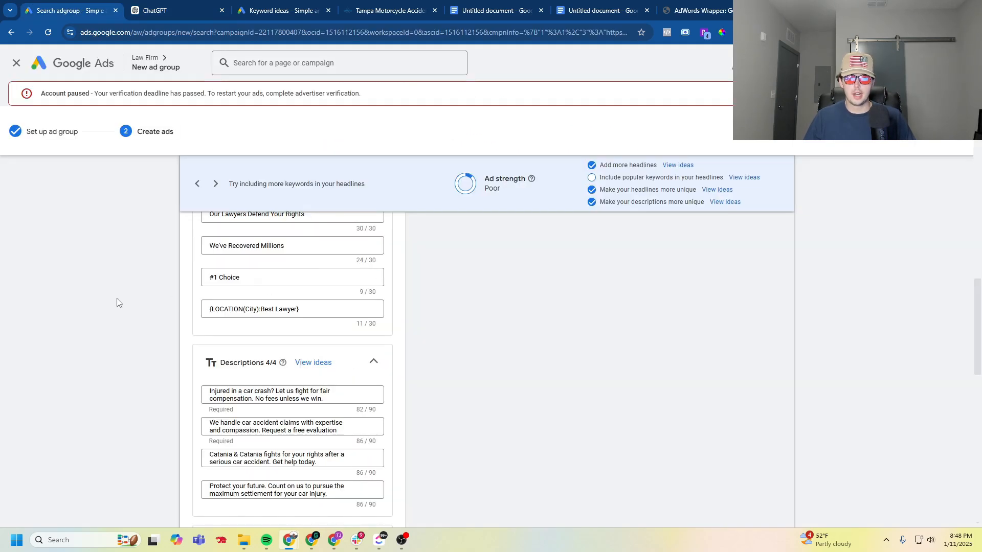
click(17, 63)
click(583, 308)
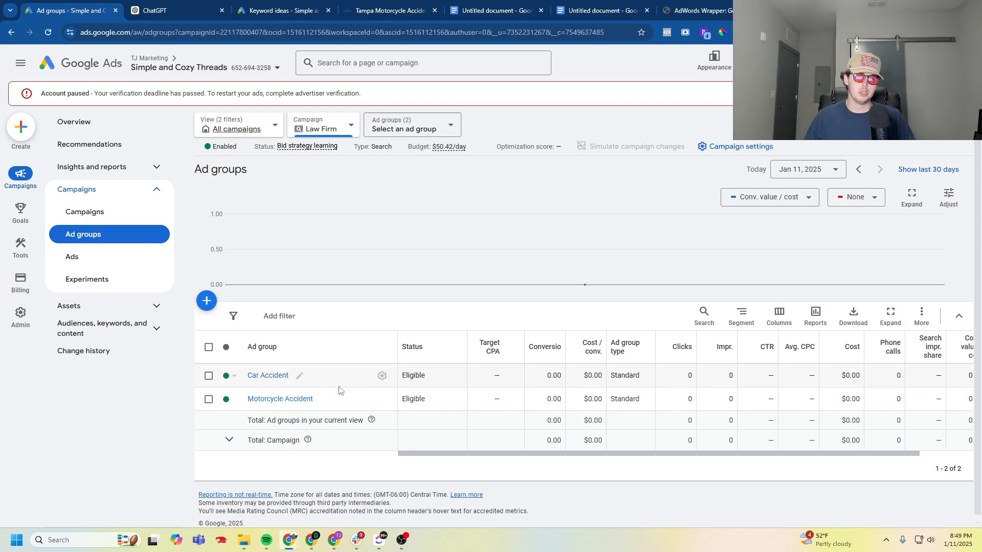
- From the all-campaigns list, open the Law Firm campaign's settings and examine its location targeting on the advanced search map
click(322, 125)
click(379, 201)
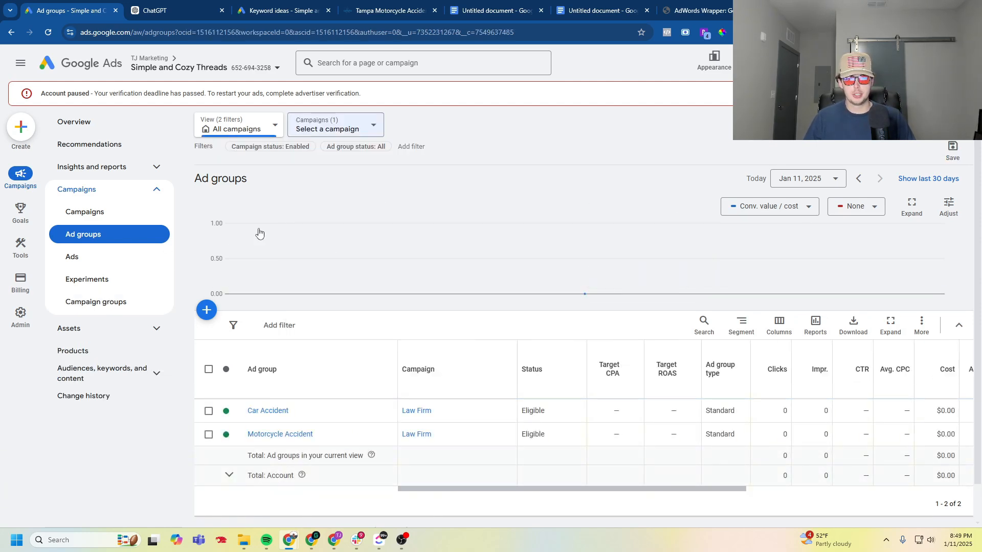
click(116, 212)
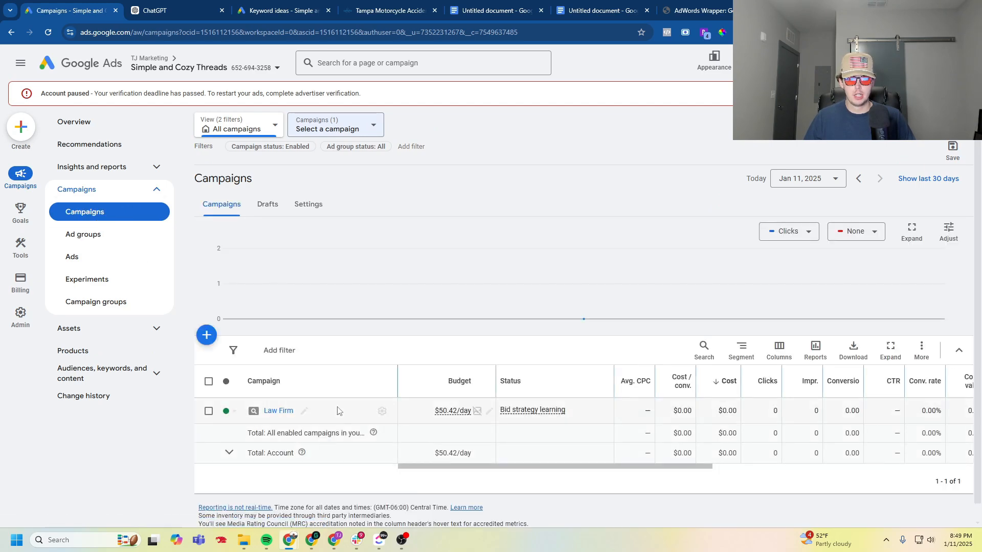
click(382, 411)
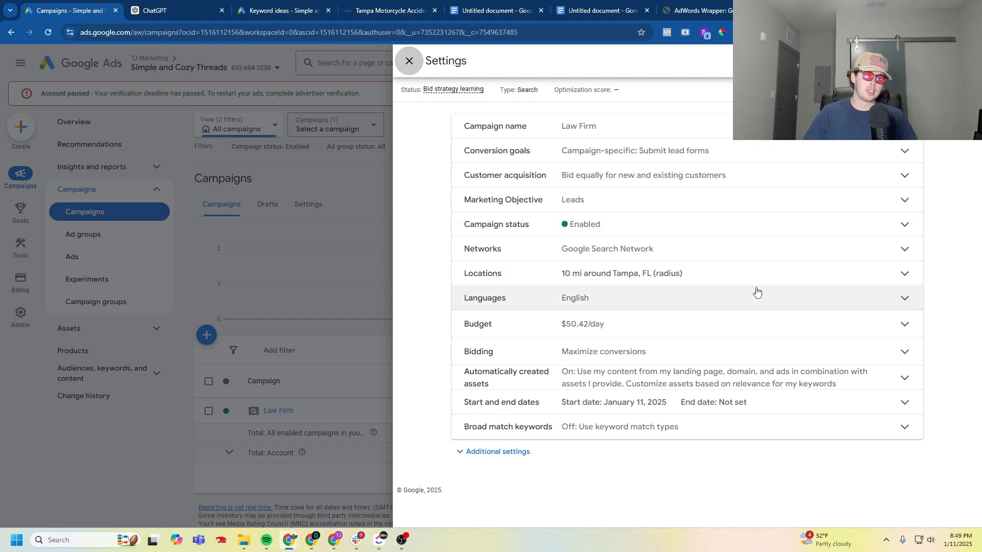
click(761, 277)
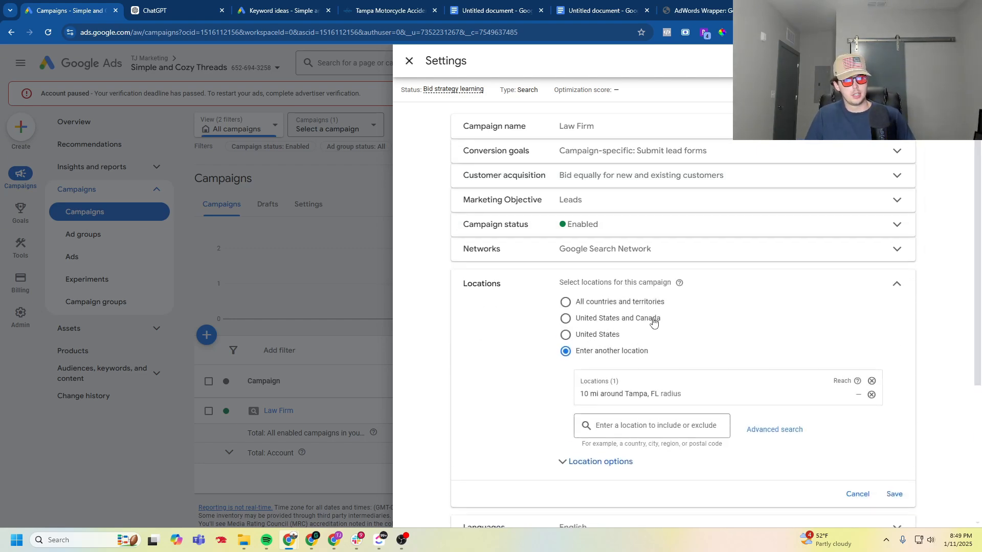
click(765, 434)
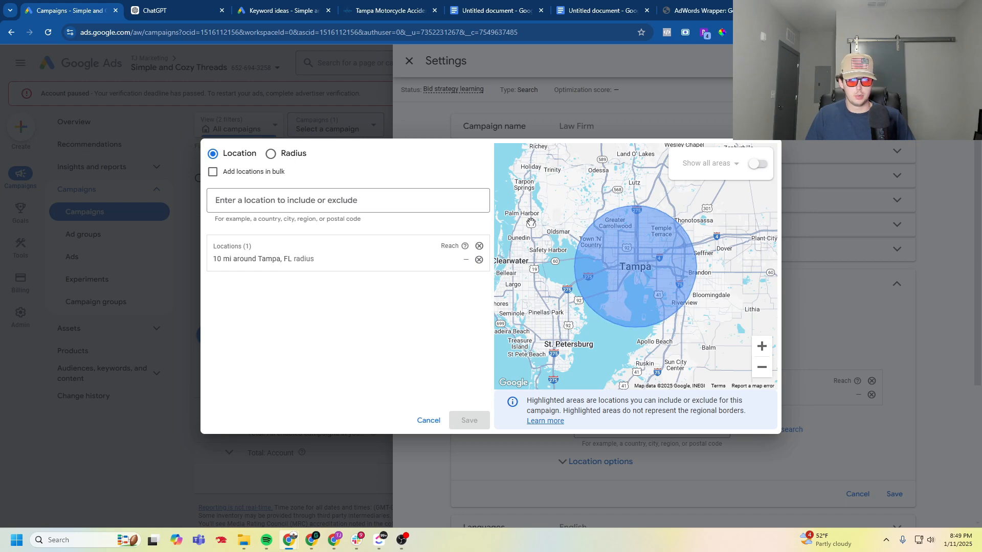
click(427, 421)
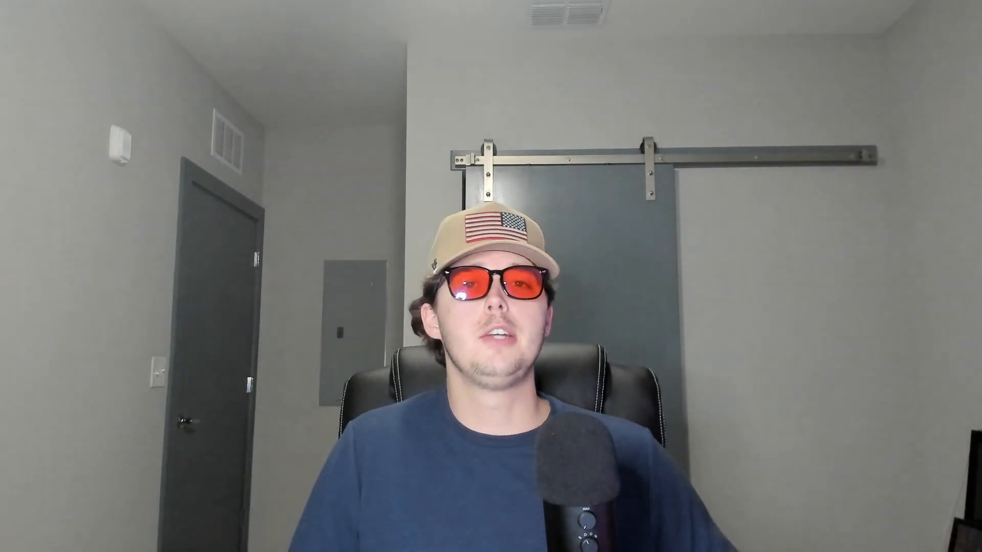